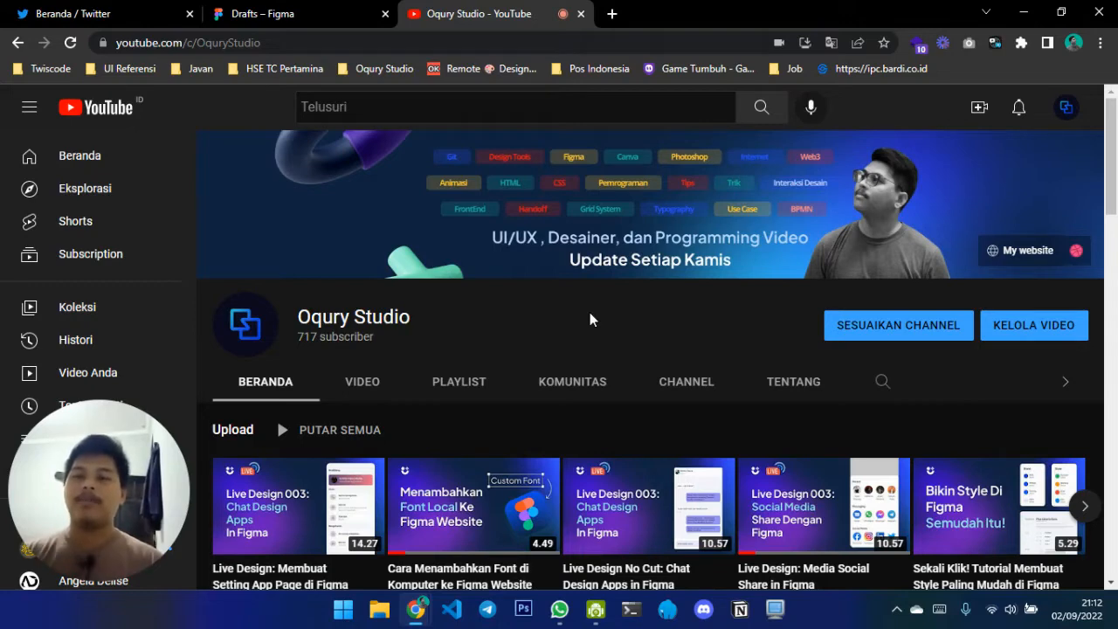
Look through the video sections on the Oqury Studio channel page
scroll(590, 312, "down", 3)
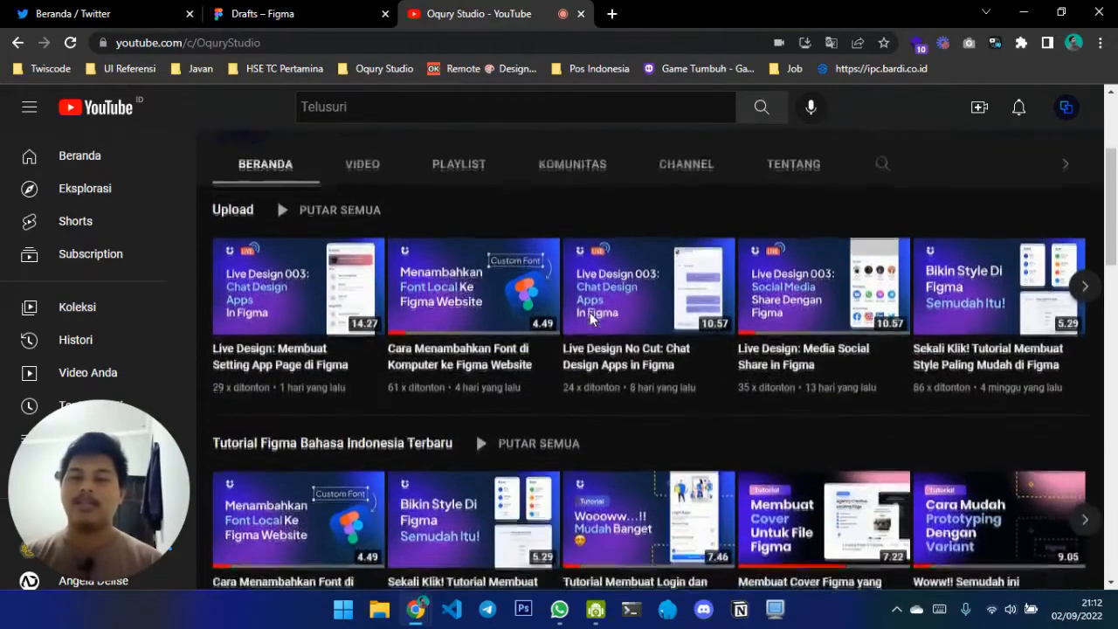
scroll(591, 316, "down", 2)
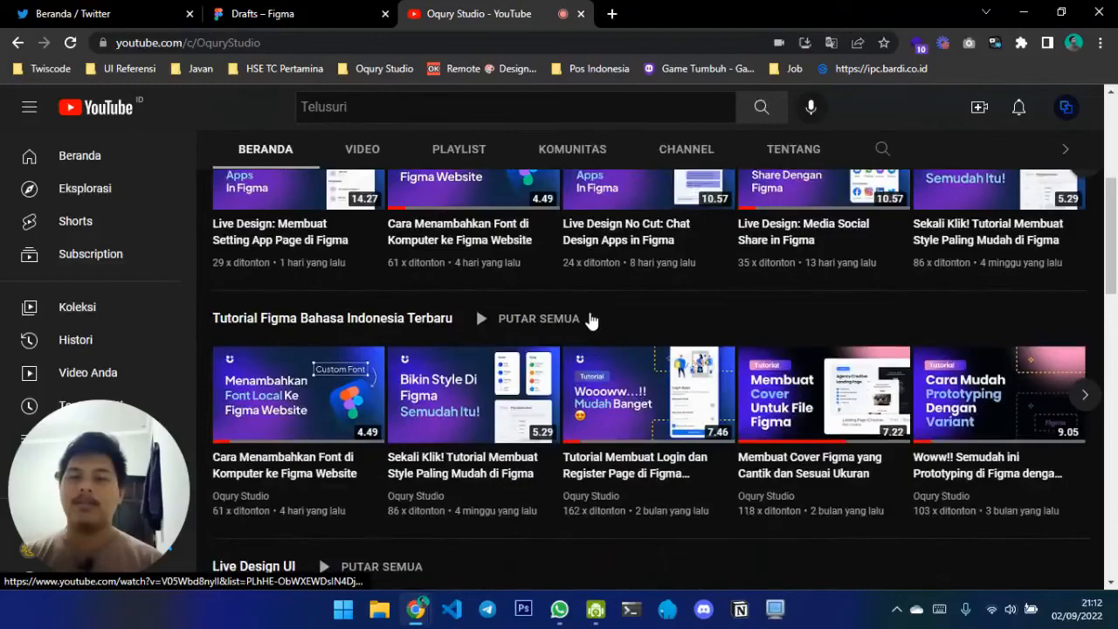
scroll(591, 320, "down", 6)
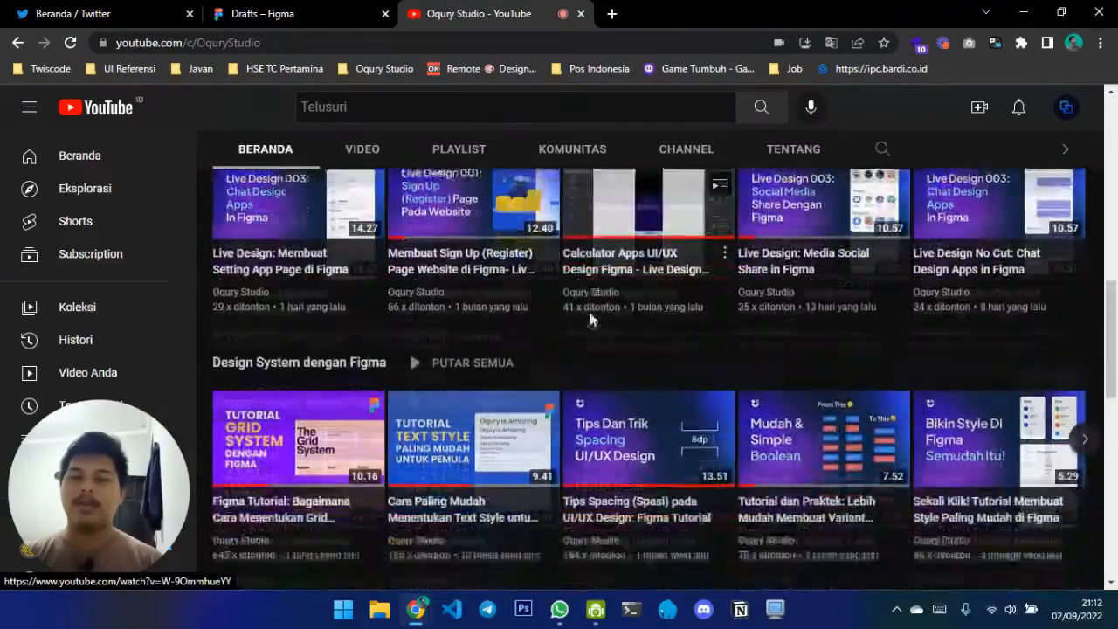
scroll(589, 320, "down", 4)
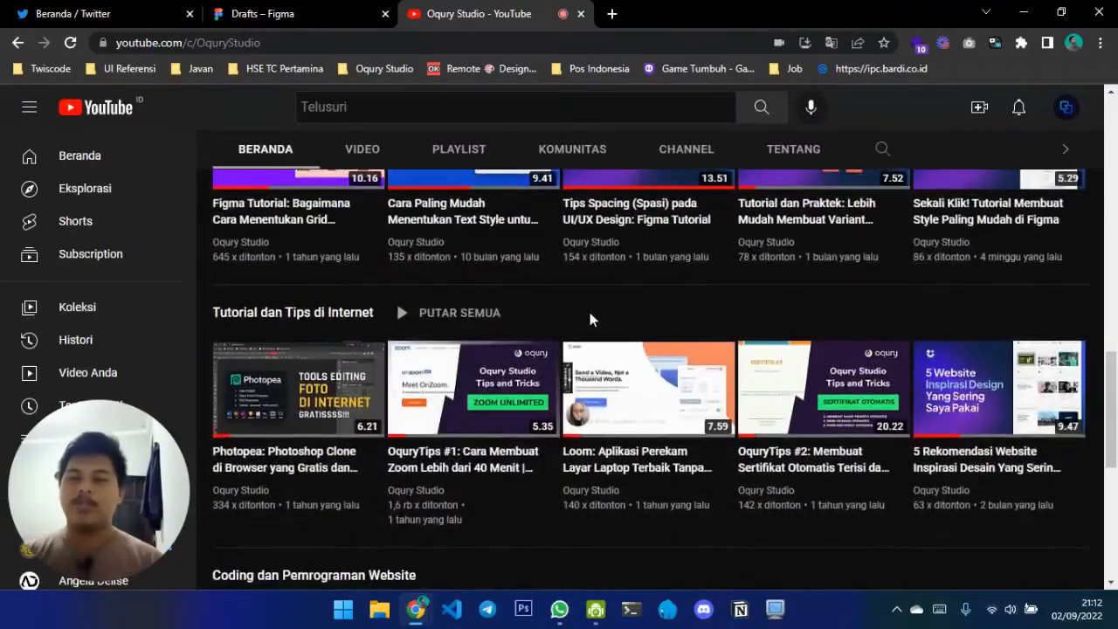
key("Home")
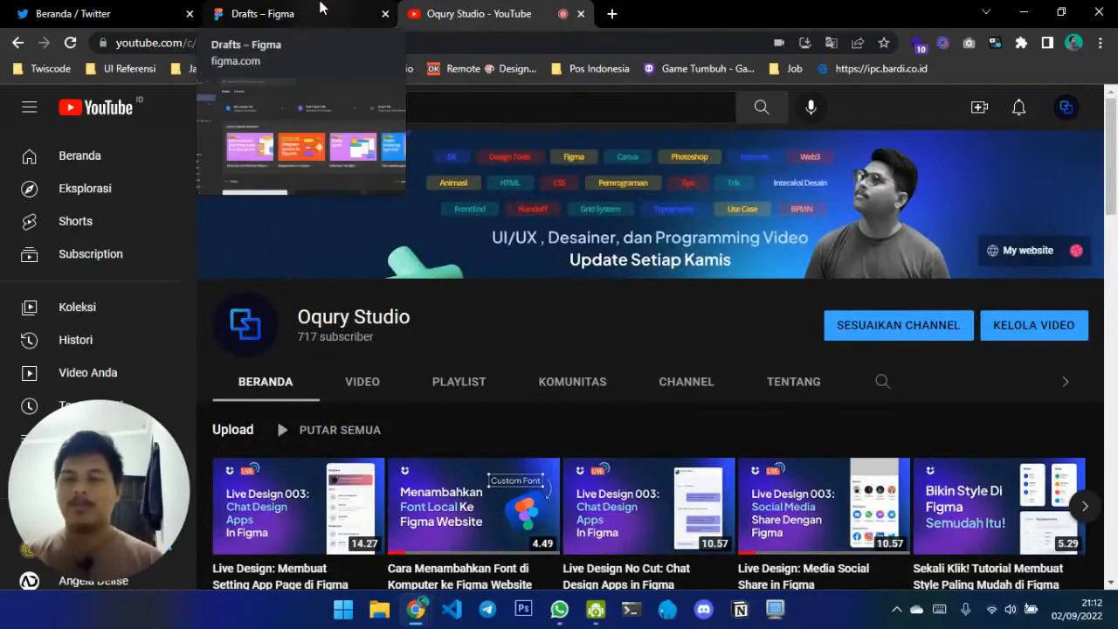
Switch to Figma and create a new design file in Drafts
left_click(320, 10)
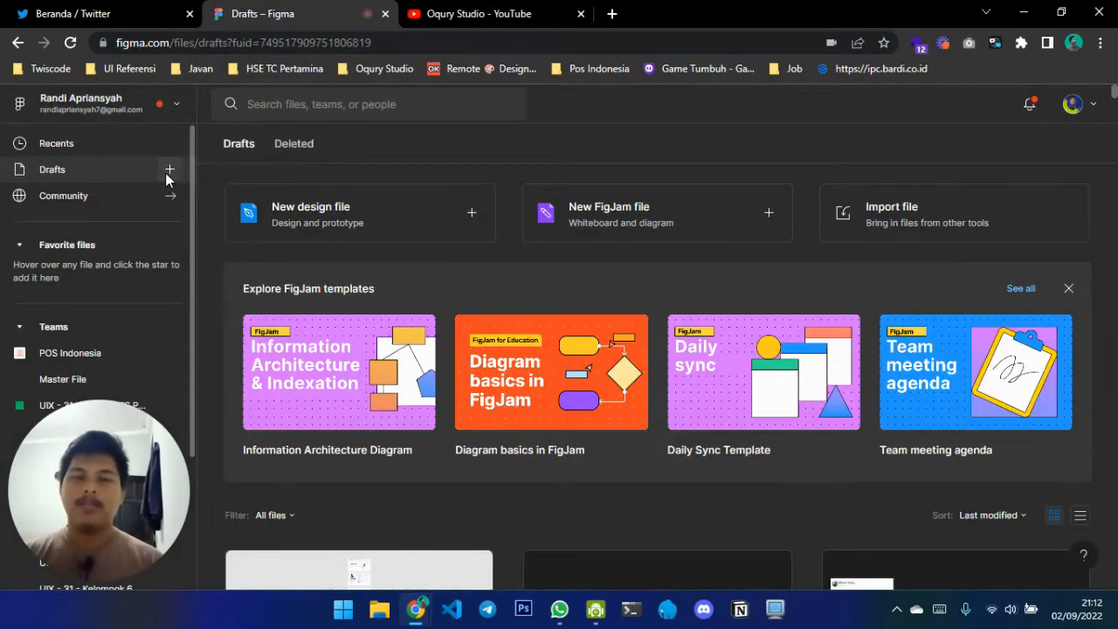
left_click(168, 170)
left_click(201, 206)
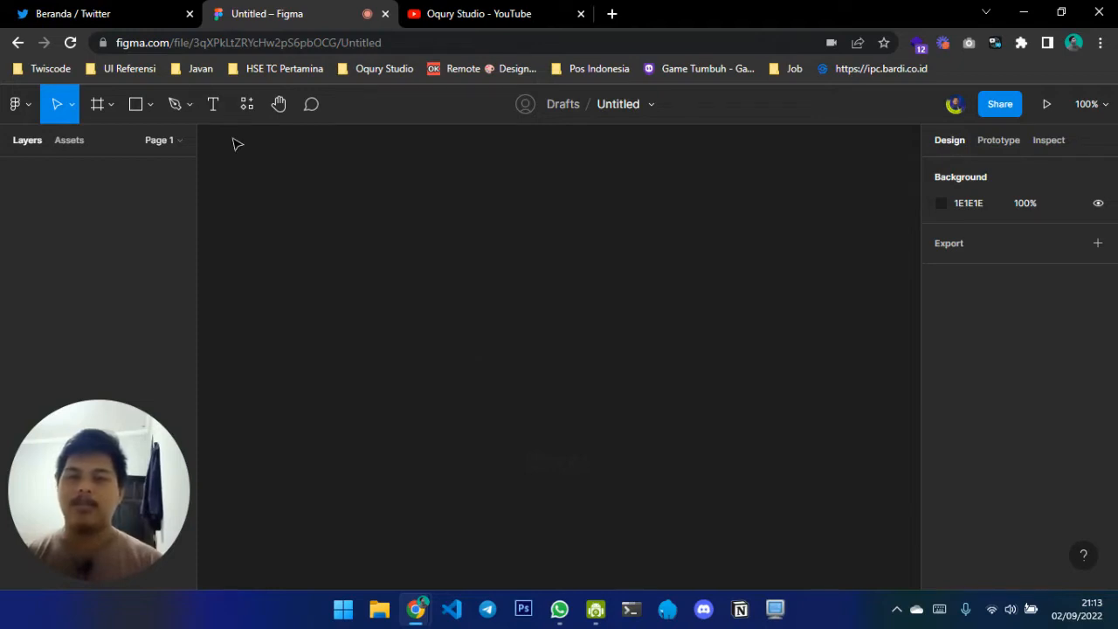
Add a text layer reading "Button" near the middle of the empty canvas
key("t")
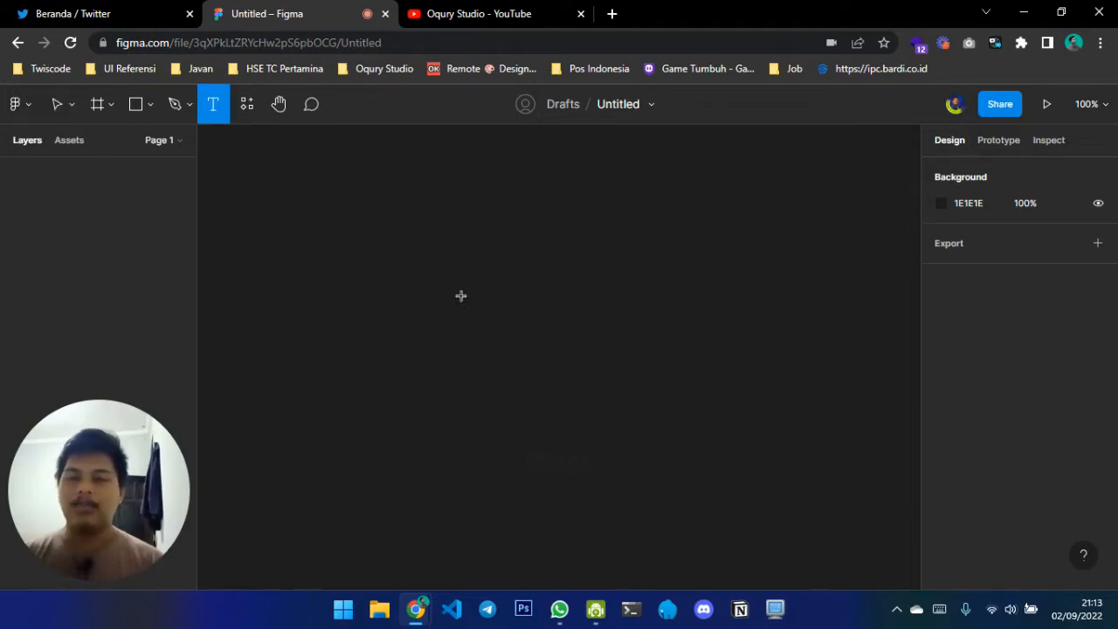
left_click(461, 296)
type("Button")
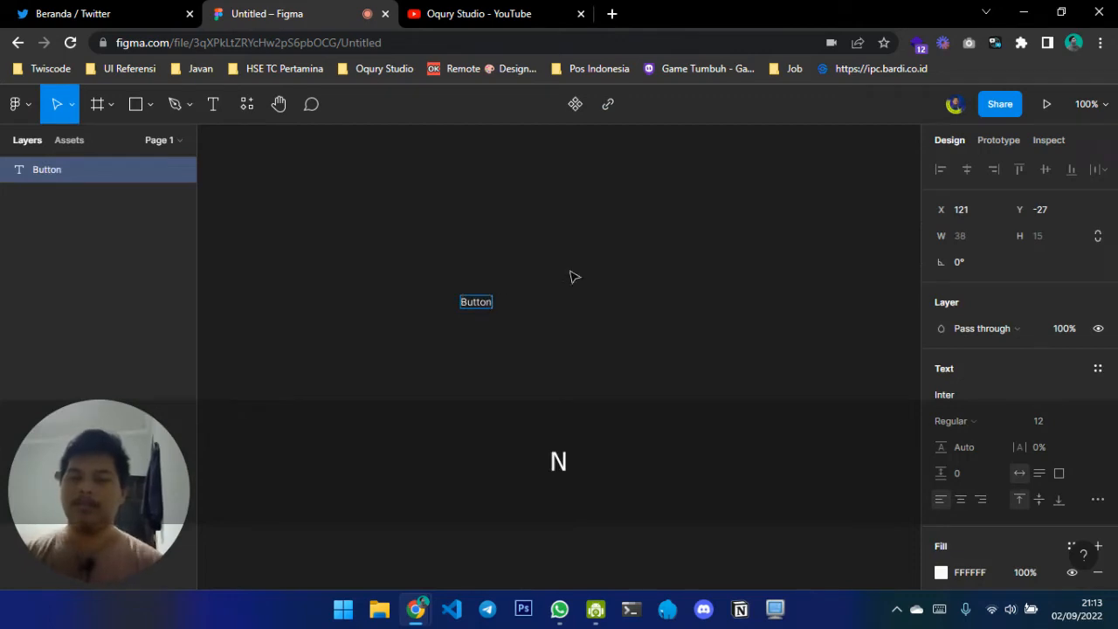
key("Escape")
key("shift+2")
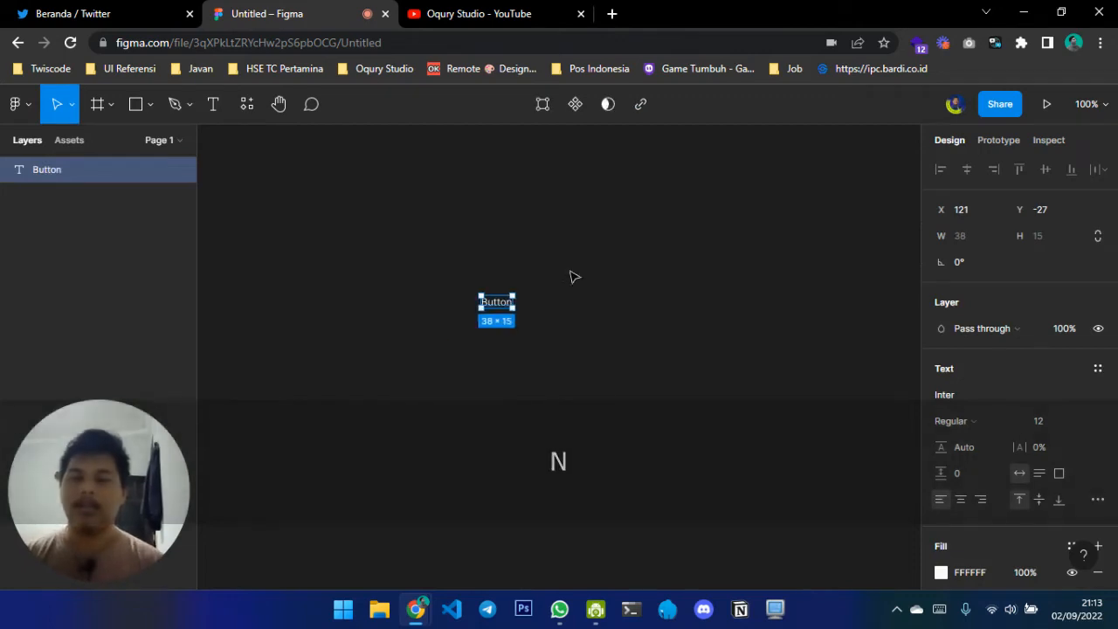
Wrap the Button text in an auto layout frame and give the frame a fixed height of 48
key("shift+a")
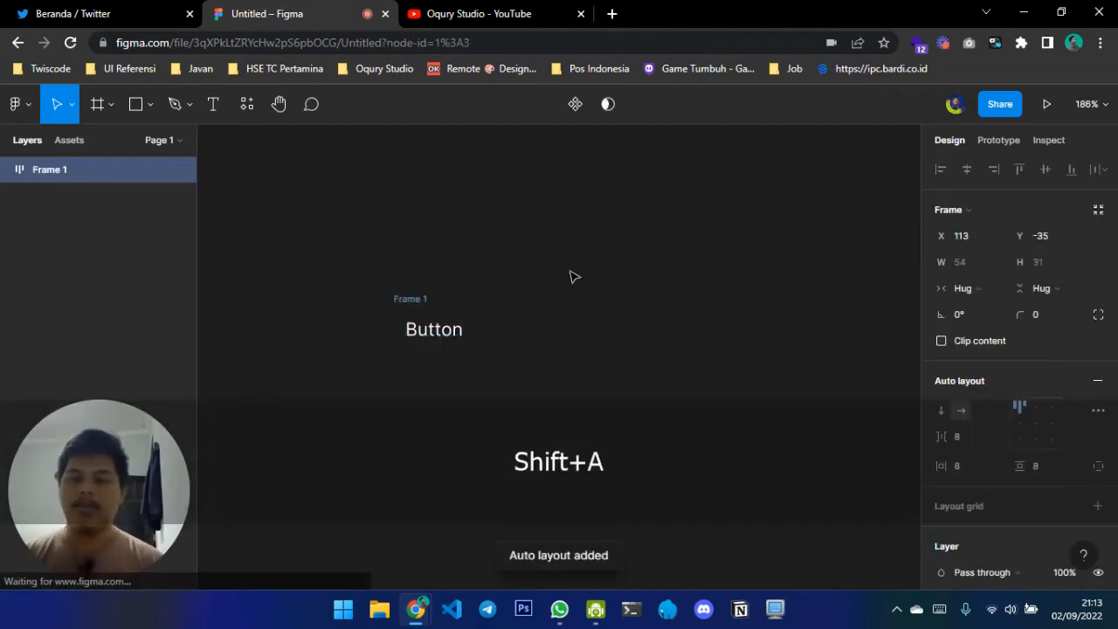
scroll(668, 280, "left", 1)
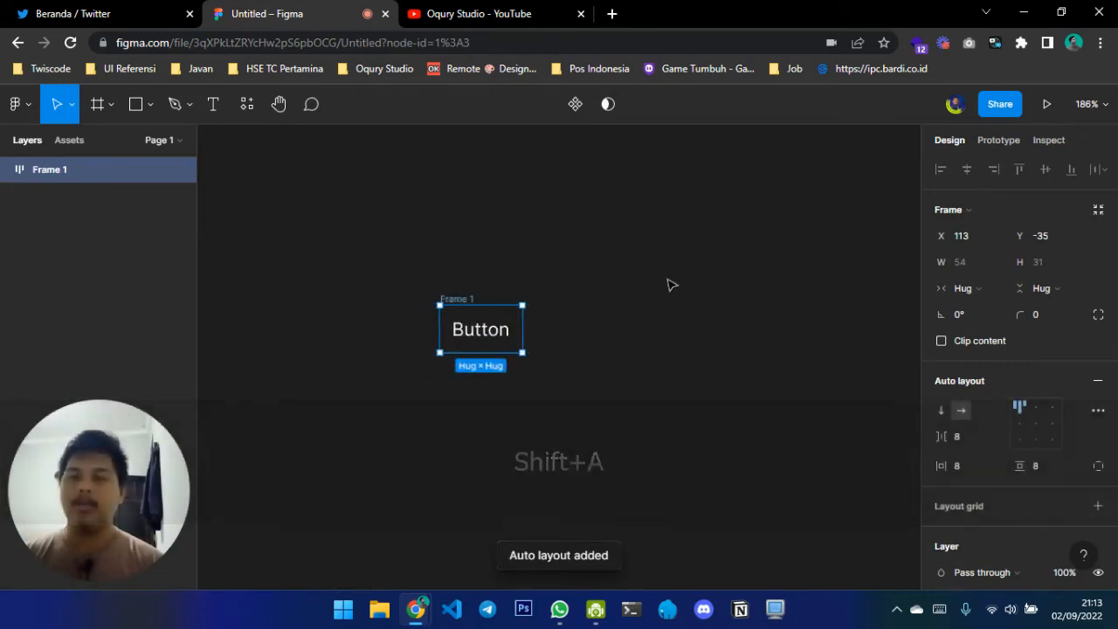
left_click(1046, 293)
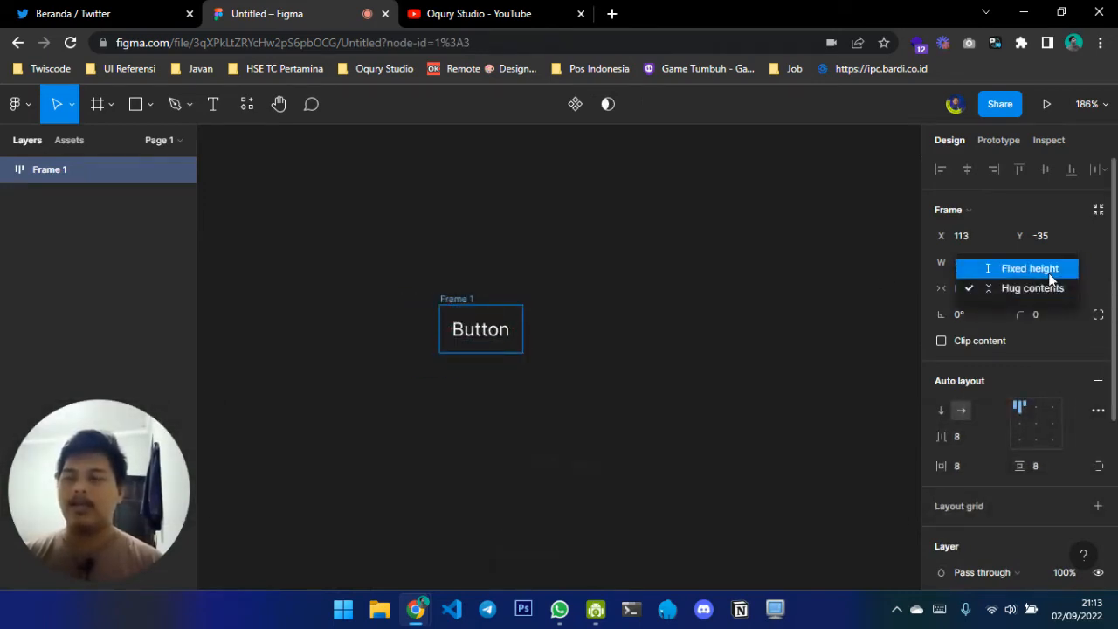
left_click(1051, 279)
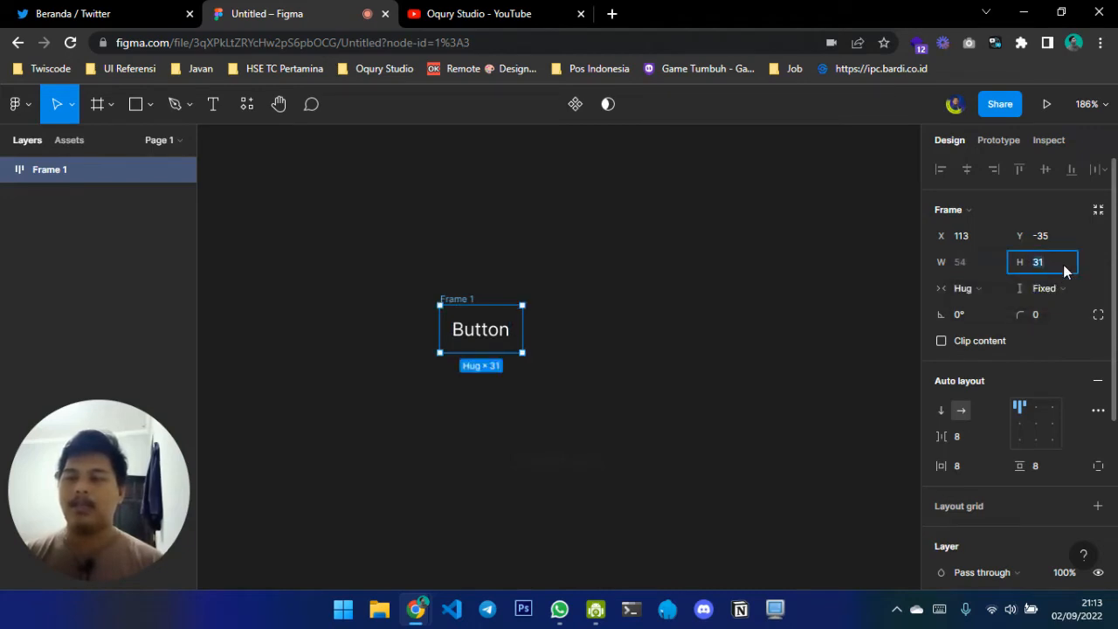
type("48")
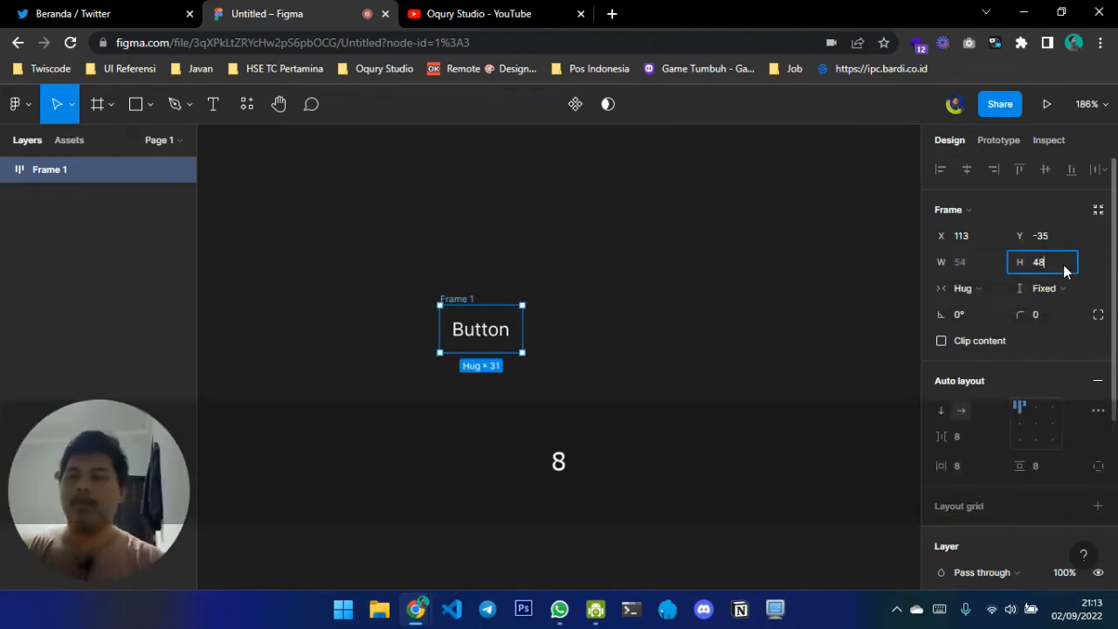
key("Return")
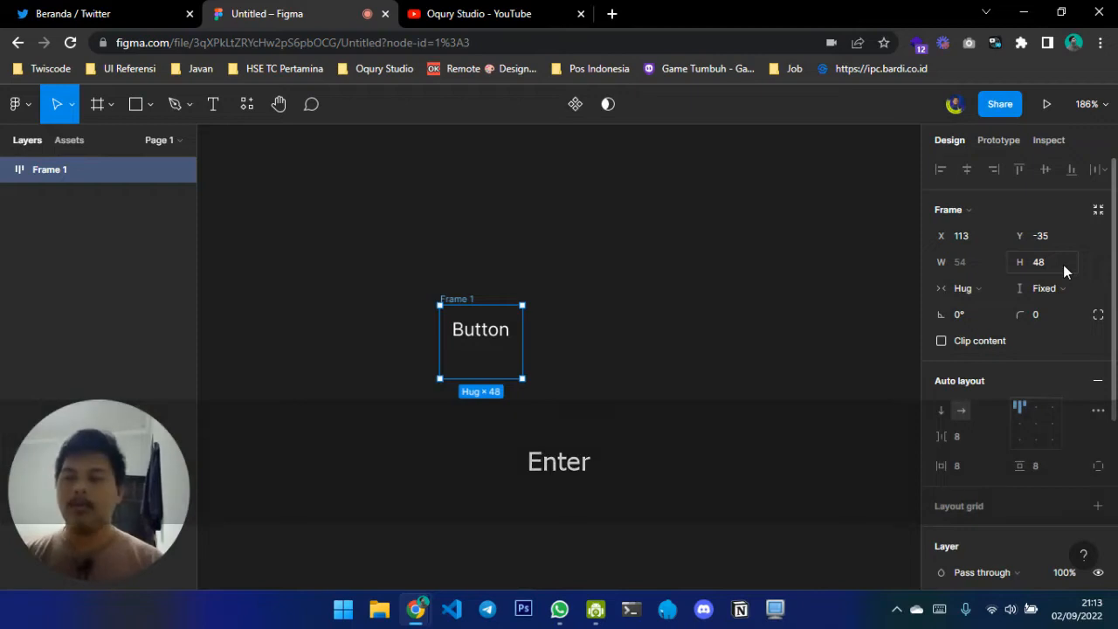
Centre the text inside the auto layout frame and set the vertical padding to 0
scroll(1049, 358, "down", 1)
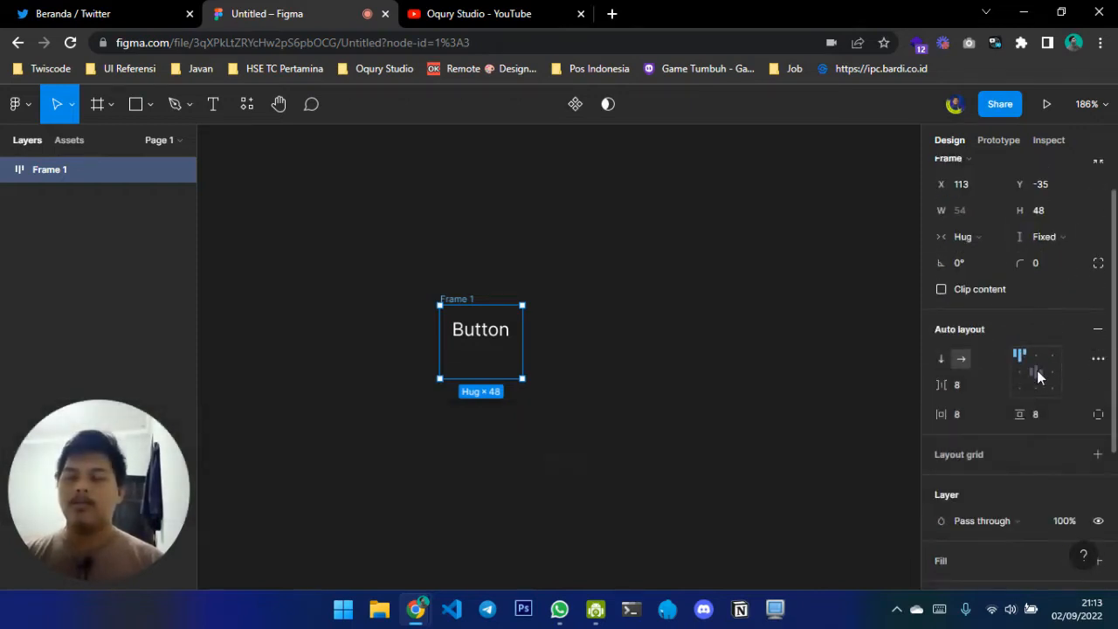
left_click(1037, 371)
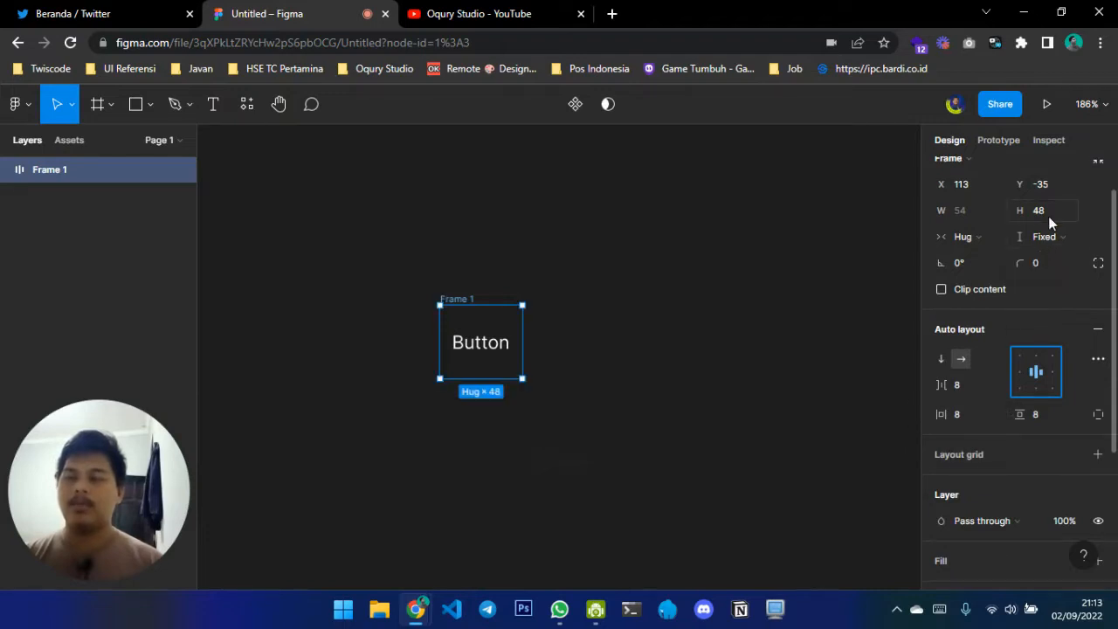
left_click(1036, 418)
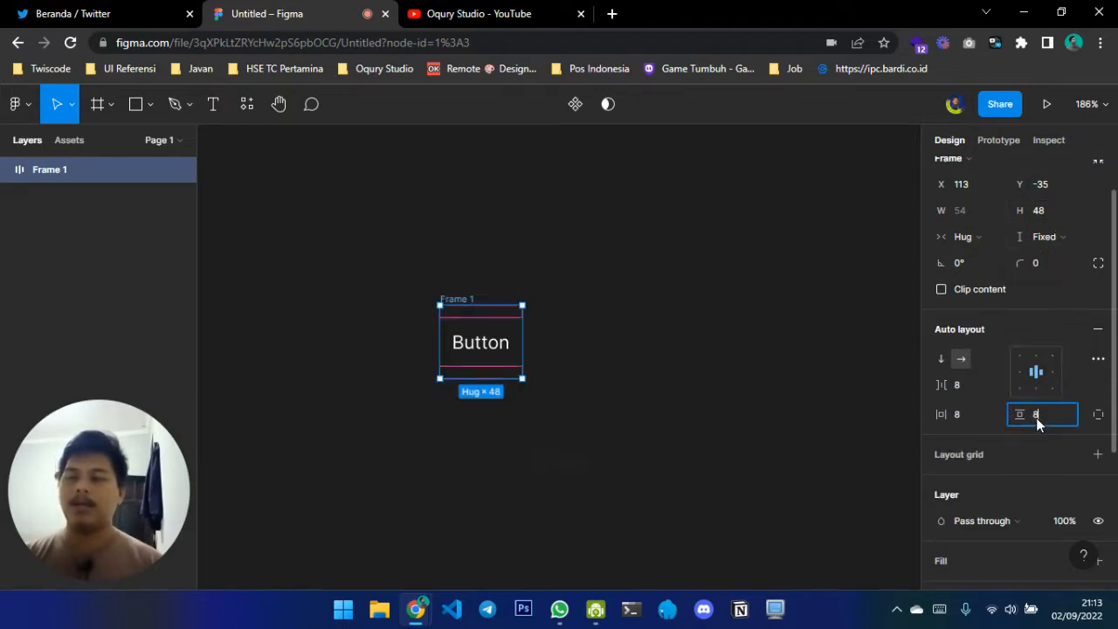
type("0")
key("Return")
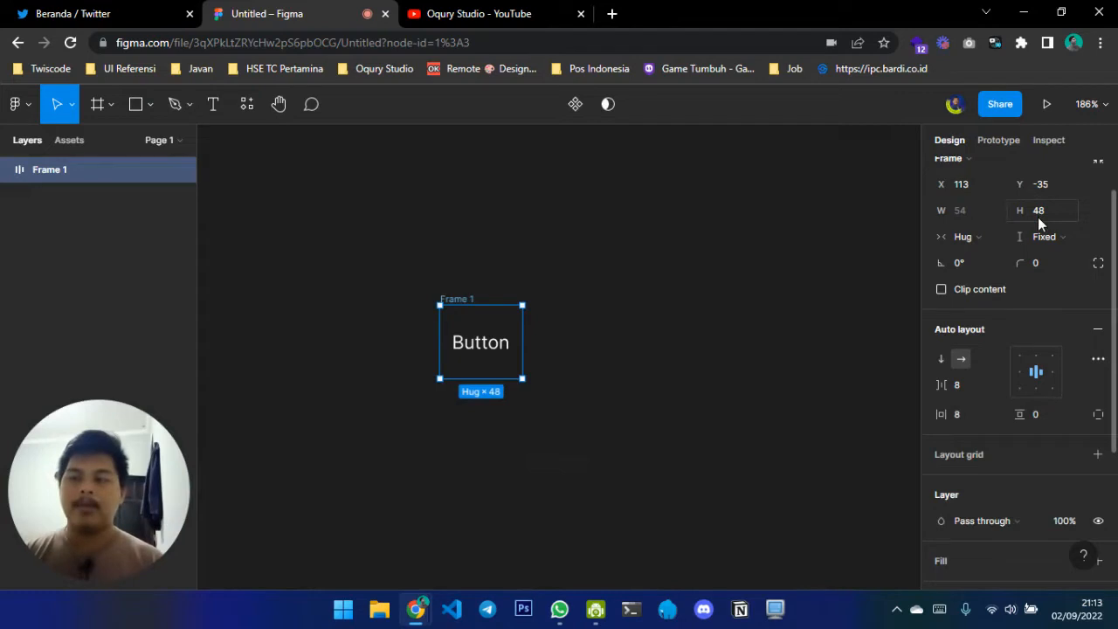
Rename the frame "Button Large" and convert it into a component
double_click(456, 300)
type("But")
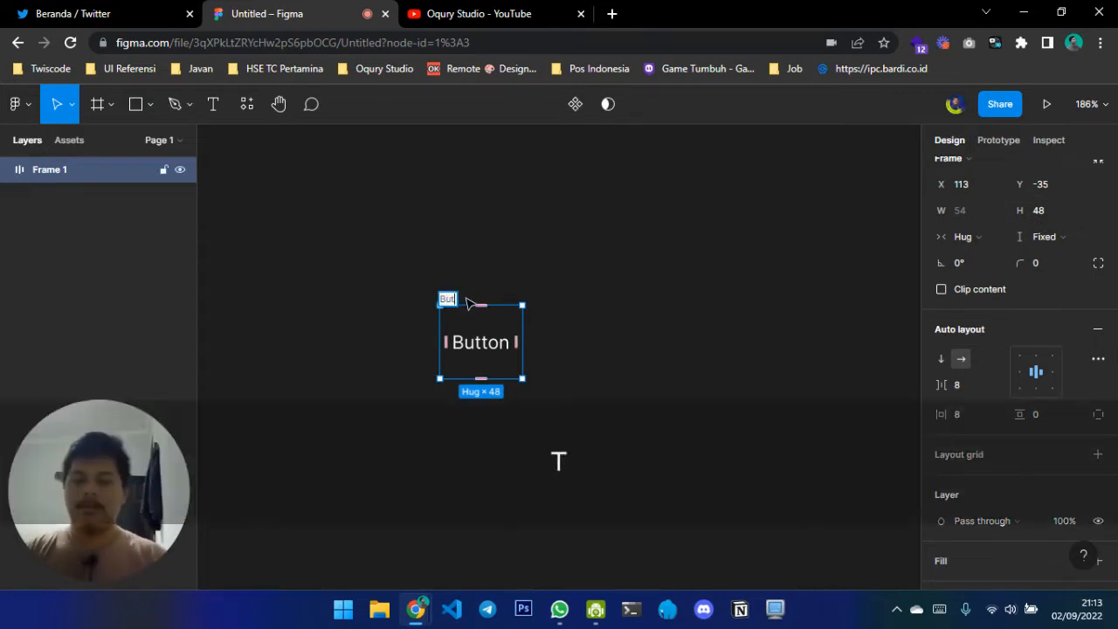
type("ton Large")
key("Return")
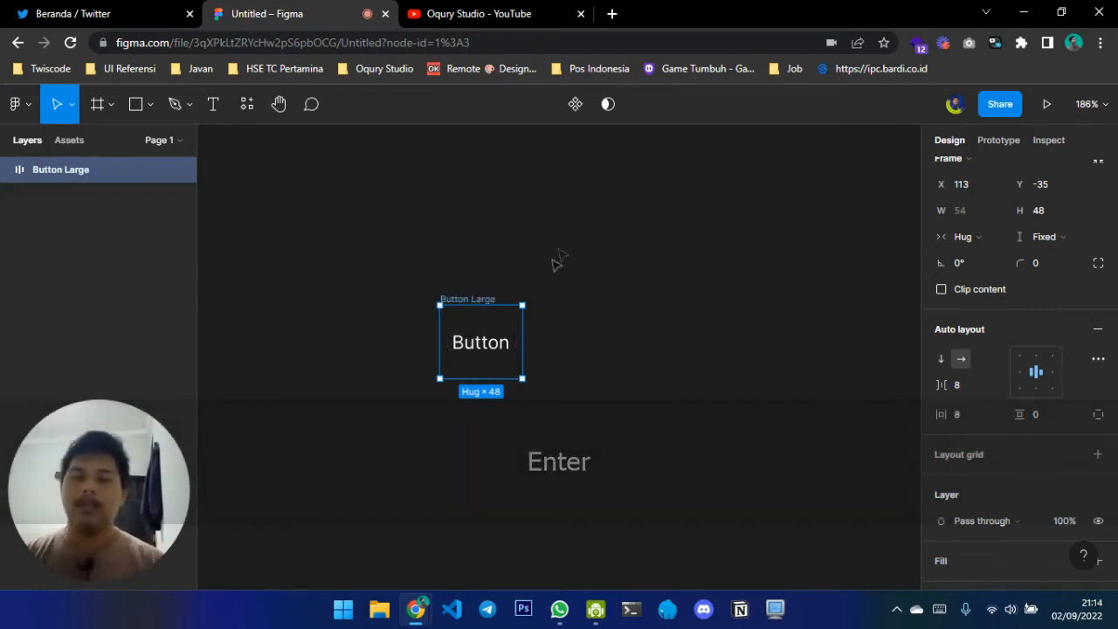
left_click(571, 113)
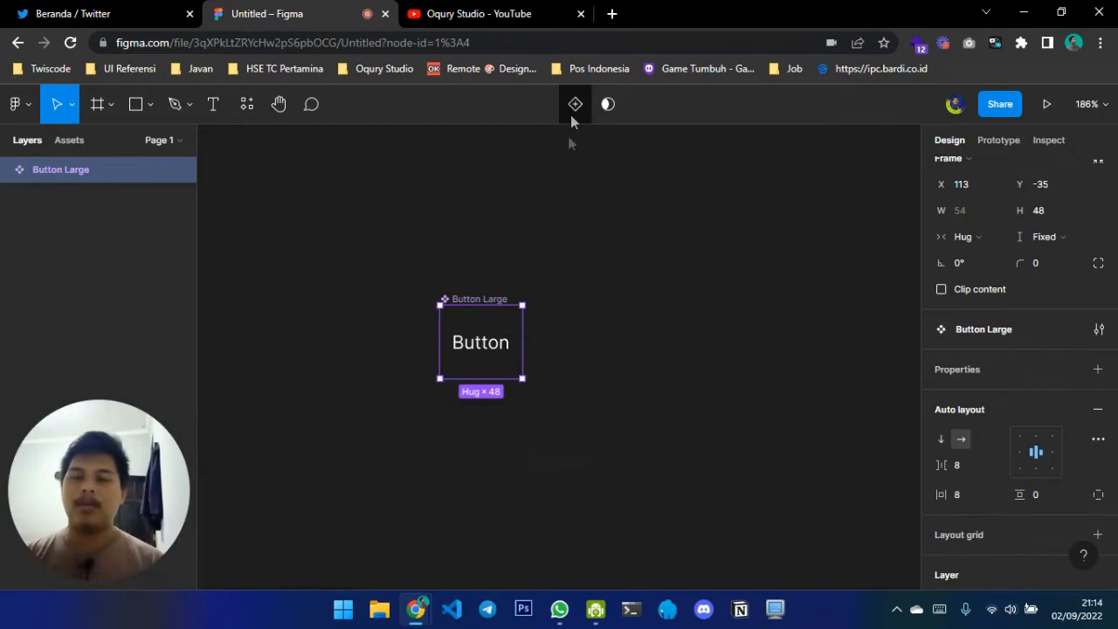
Add a second variant to the Button Large component, name it Small, and set its height to 40
left_click(575, 116)
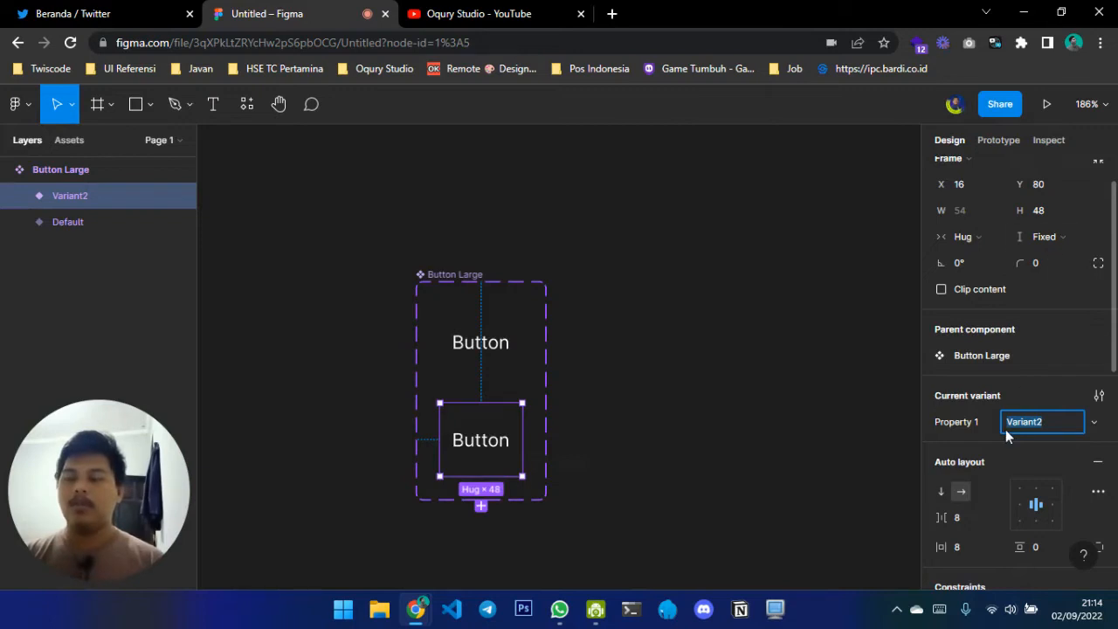
type("Small")
key("Return")
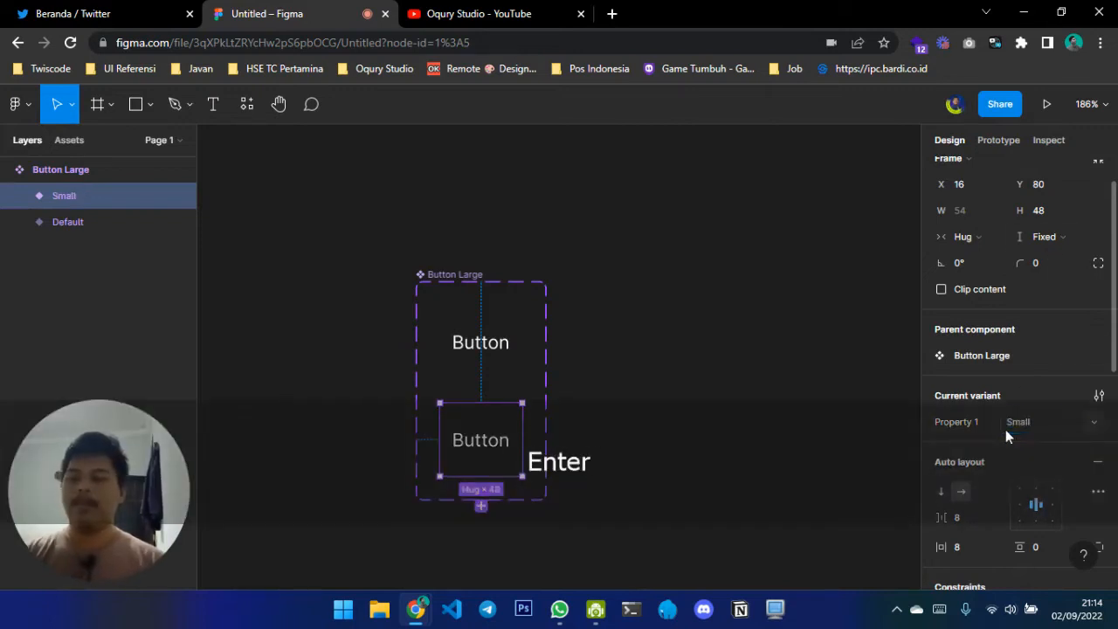
left_click(1051, 210)
type("40")
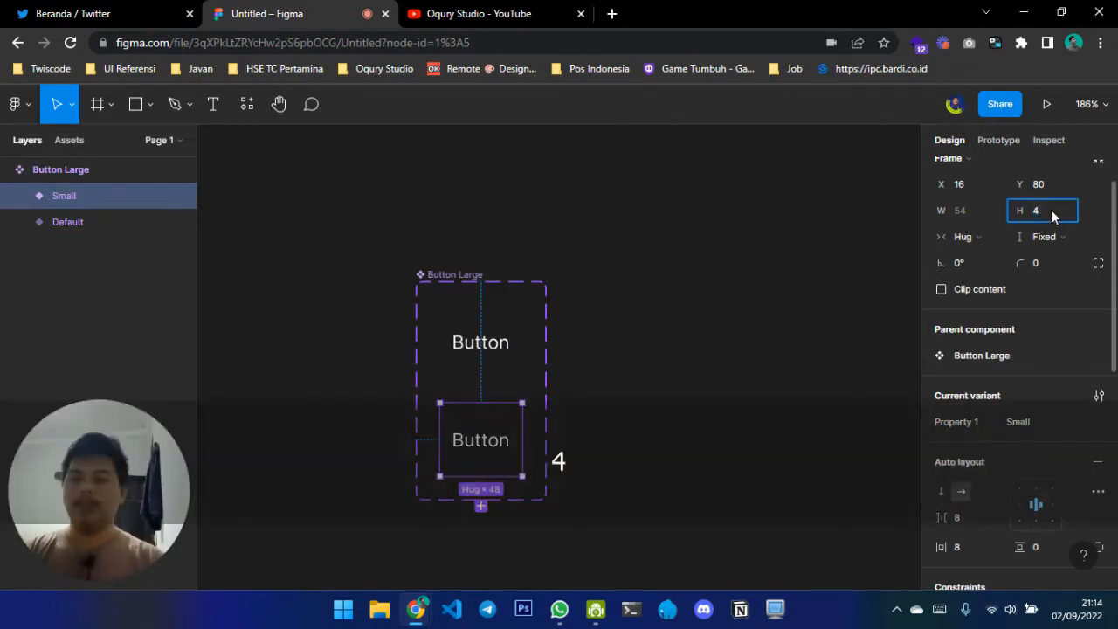
key("Return")
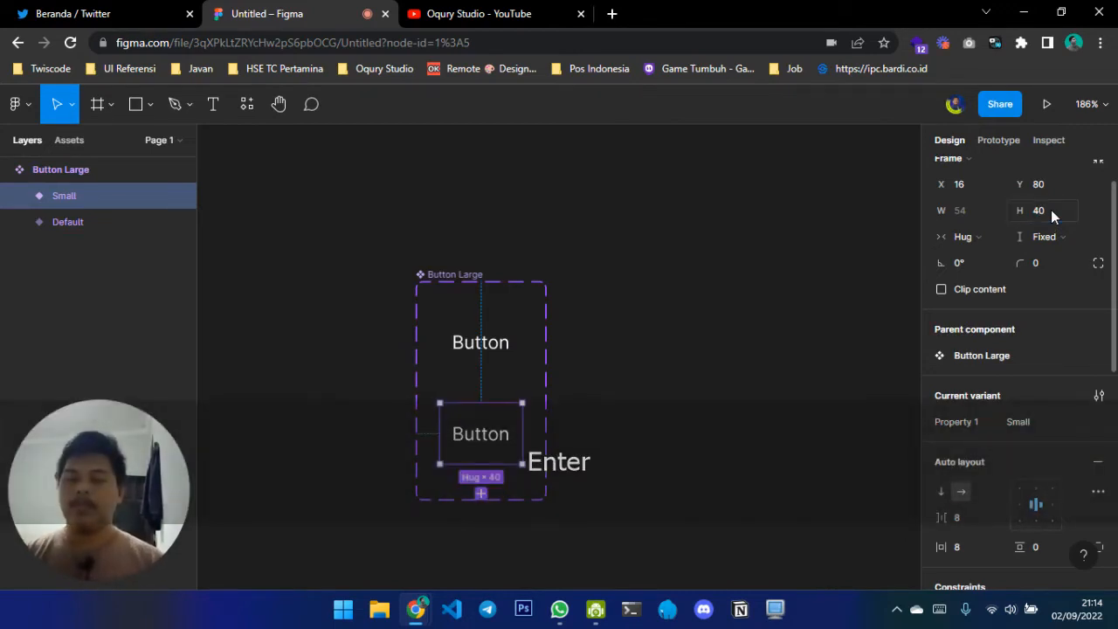
Fill both button variants with the blue colour style from Personal Colors
scroll(1034, 387, "down", 3)
scroll(1033, 387, "down", 3)
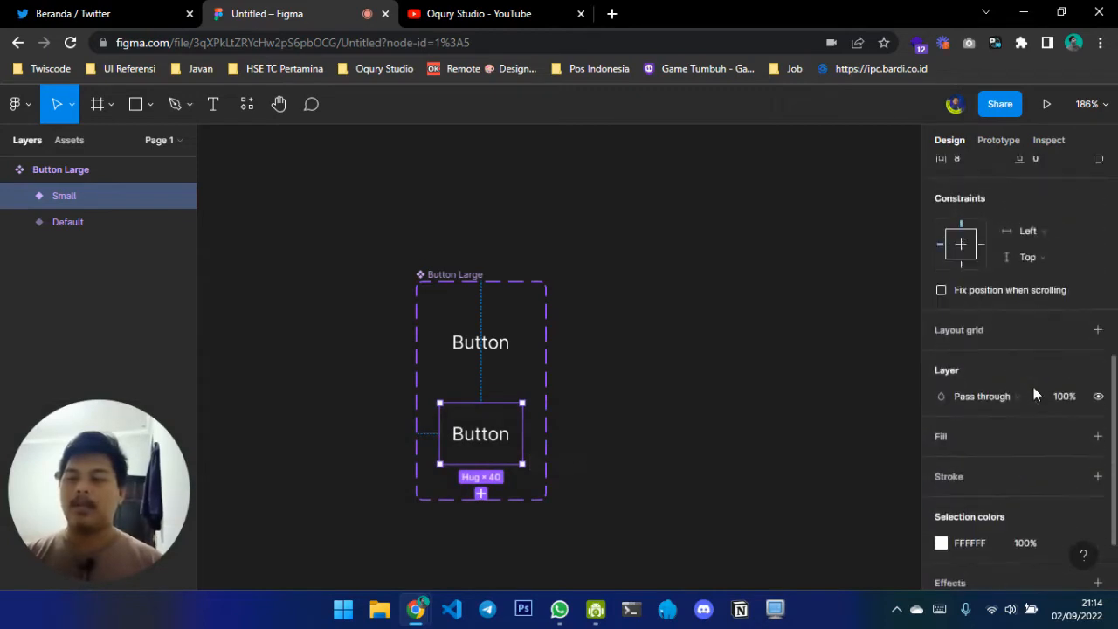
left_click(1073, 341)
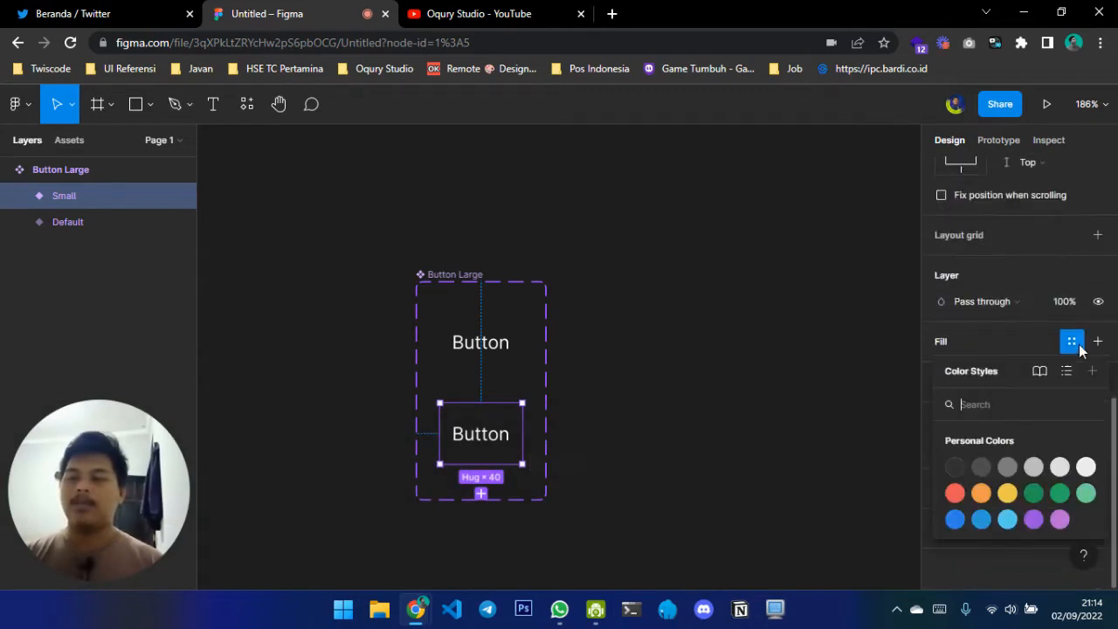
left_click(956, 520)
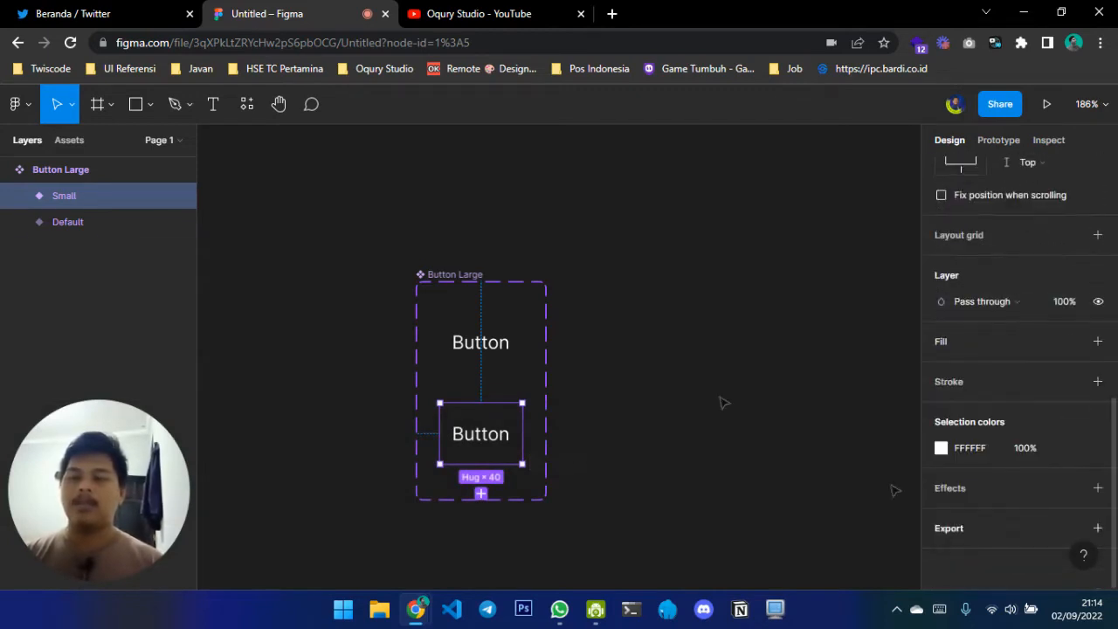
left_click(500, 354)
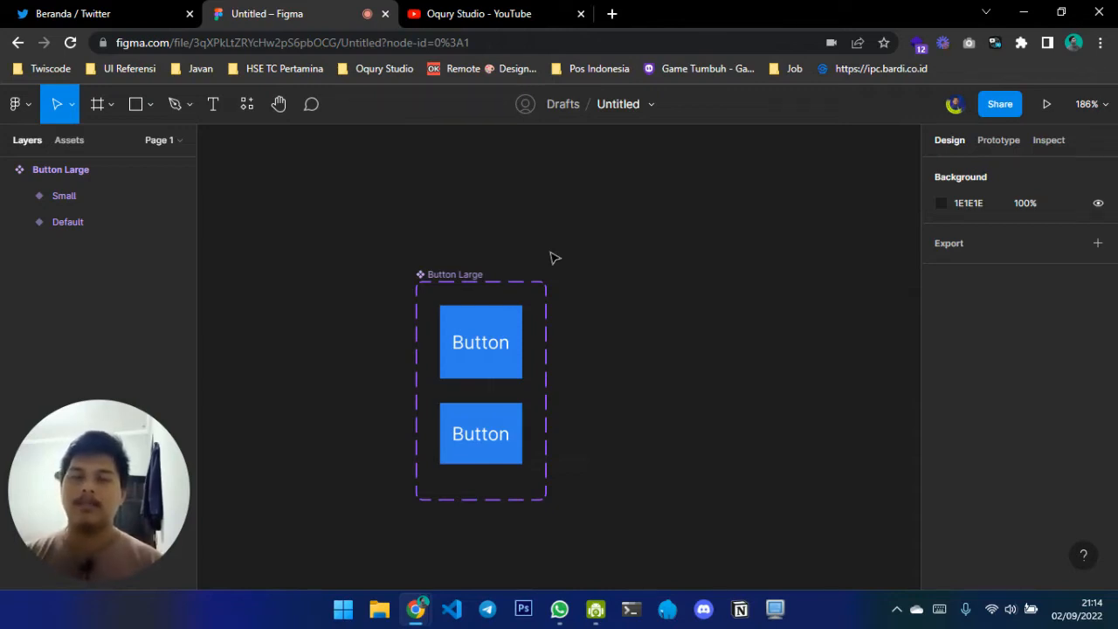
scroll(553, 258, "right", 2)
scroll(553, 258, "down", 2)
scroll(553, 257, "right", 1)
scroll(553, 258, "up", 1)
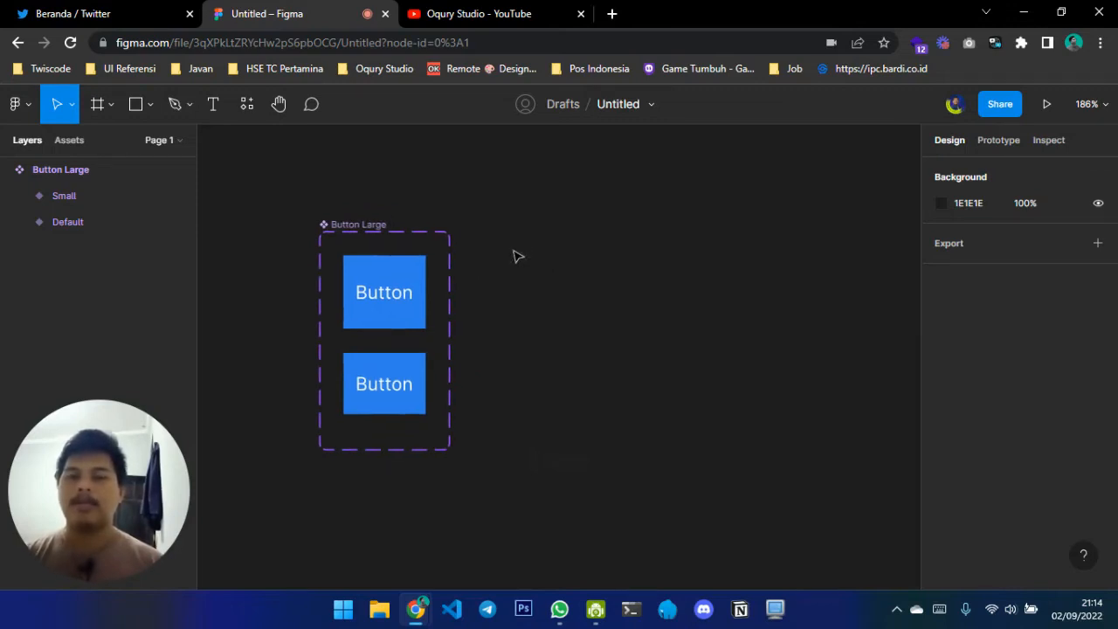
Open Material Design's Spacing methods page in a new browser tab by entering "material"
left_click(613, 14)
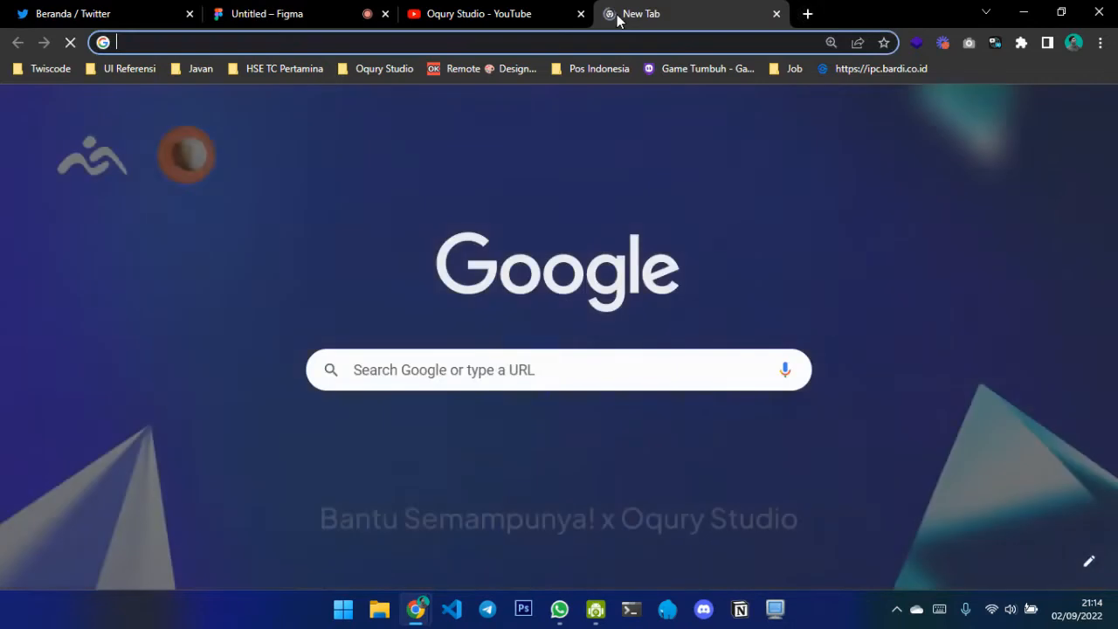
type("materai")
key("BackSpace")
key("BackSpace")
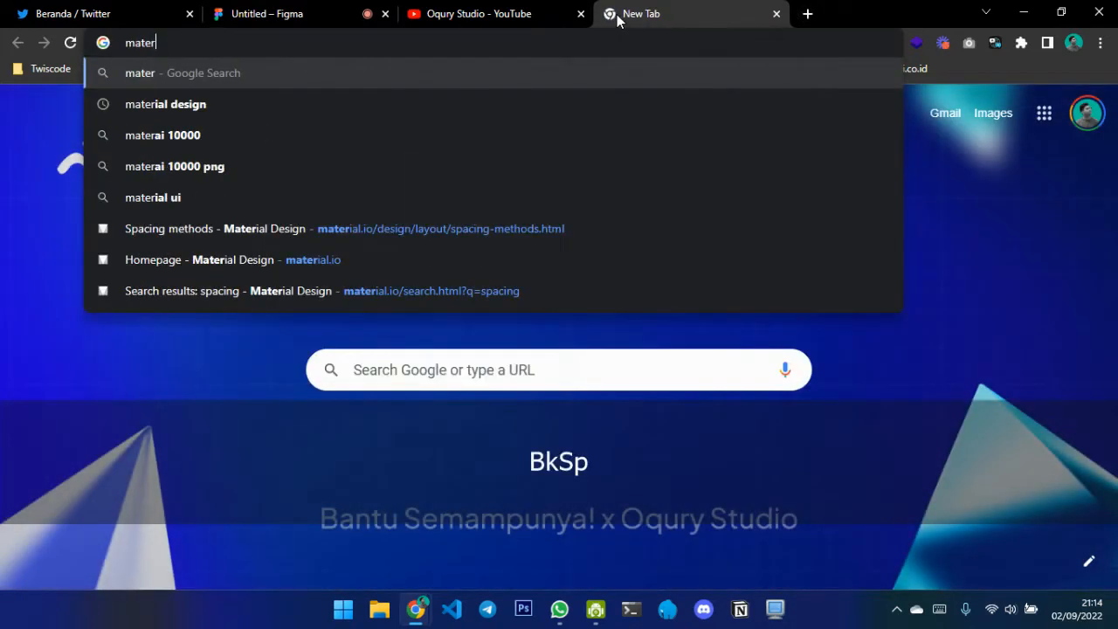
type("ial")
key("Return")
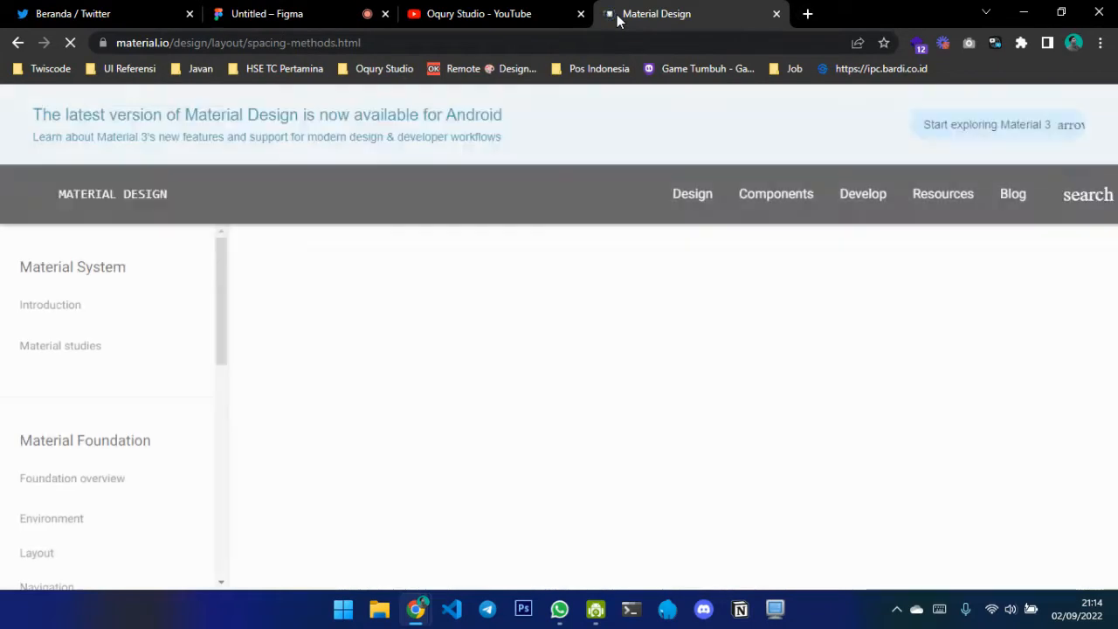
Open Material Design's type system page under Typography and examine the text sizes in its type scale table
left_click(689, 196)
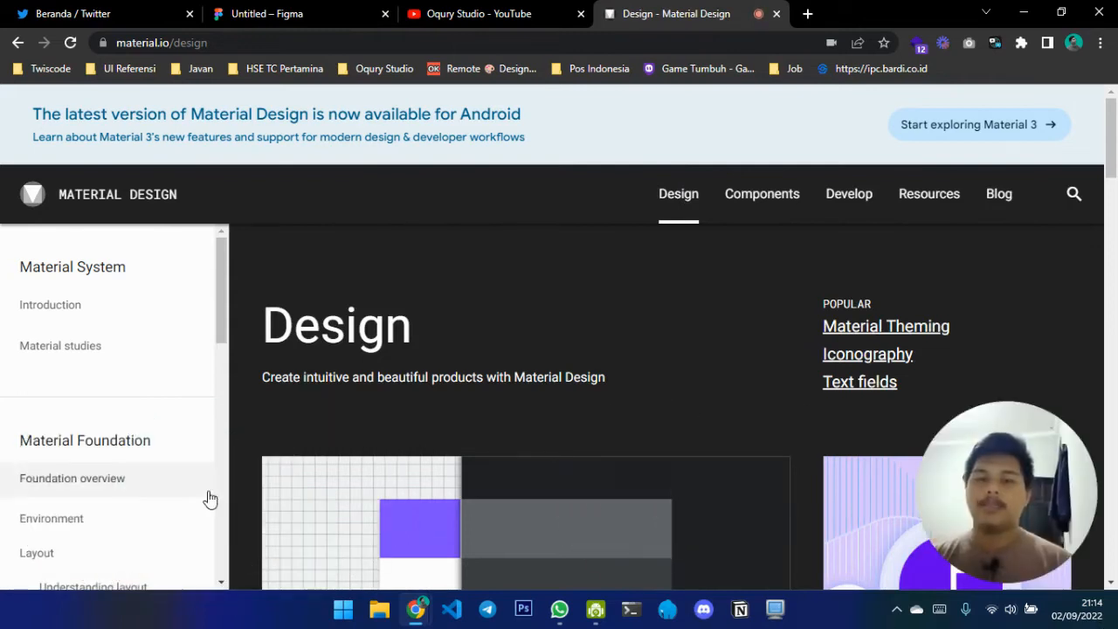
scroll(82, 490, "down", 5)
scroll(82, 490, "down", 1)
left_click(84, 396)
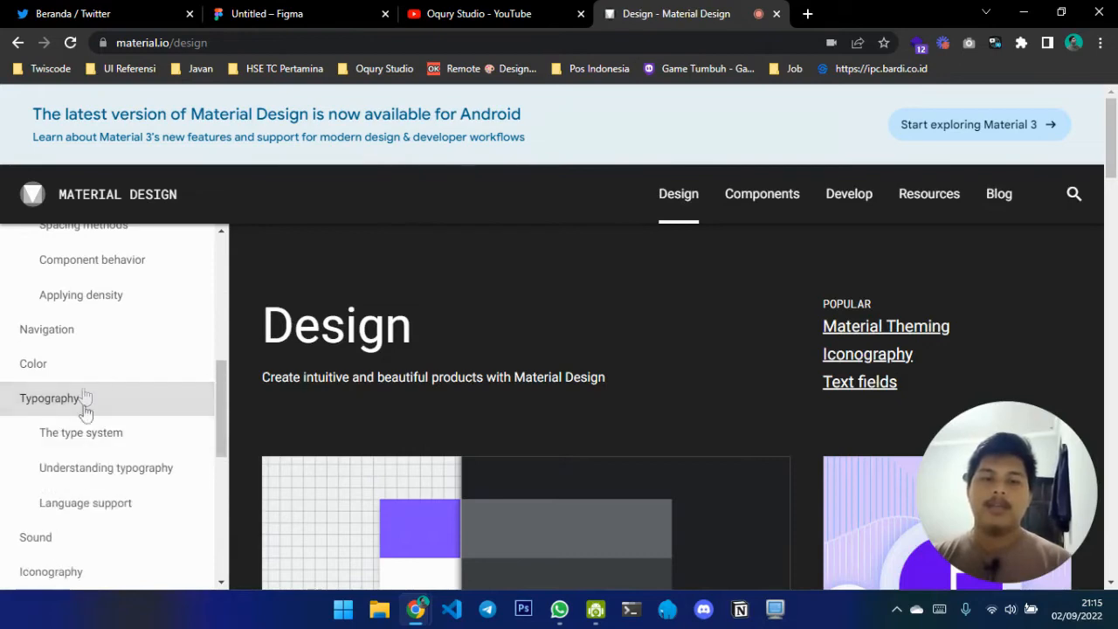
left_click(95, 437)
scroll(637, 329, "down", 15)
scroll(641, 330, "down", 2)
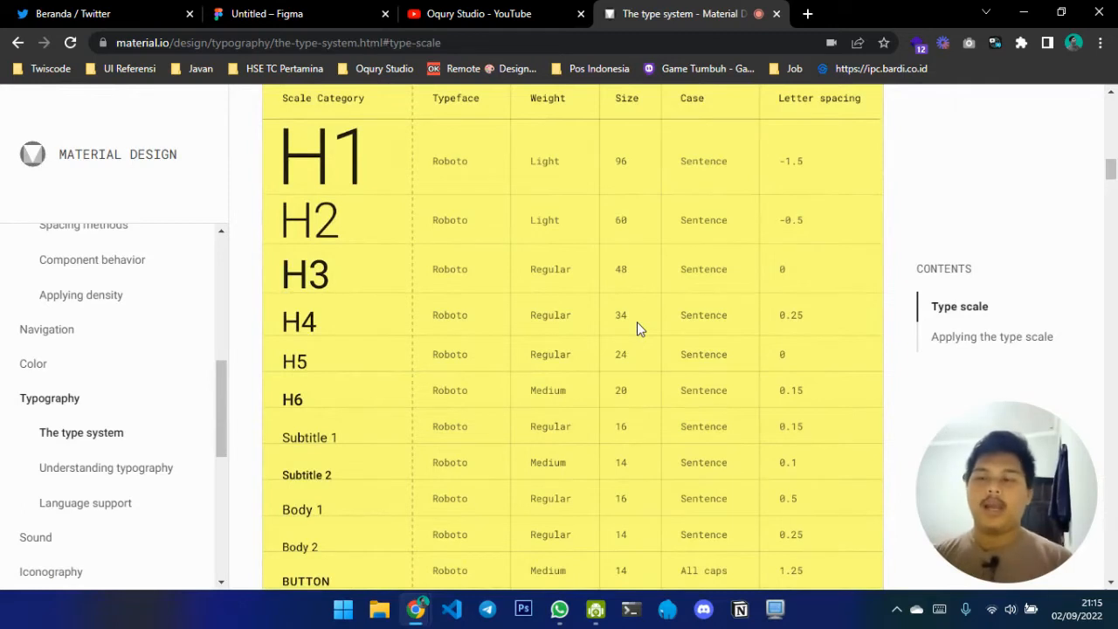
scroll(637, 322, "down", 1)
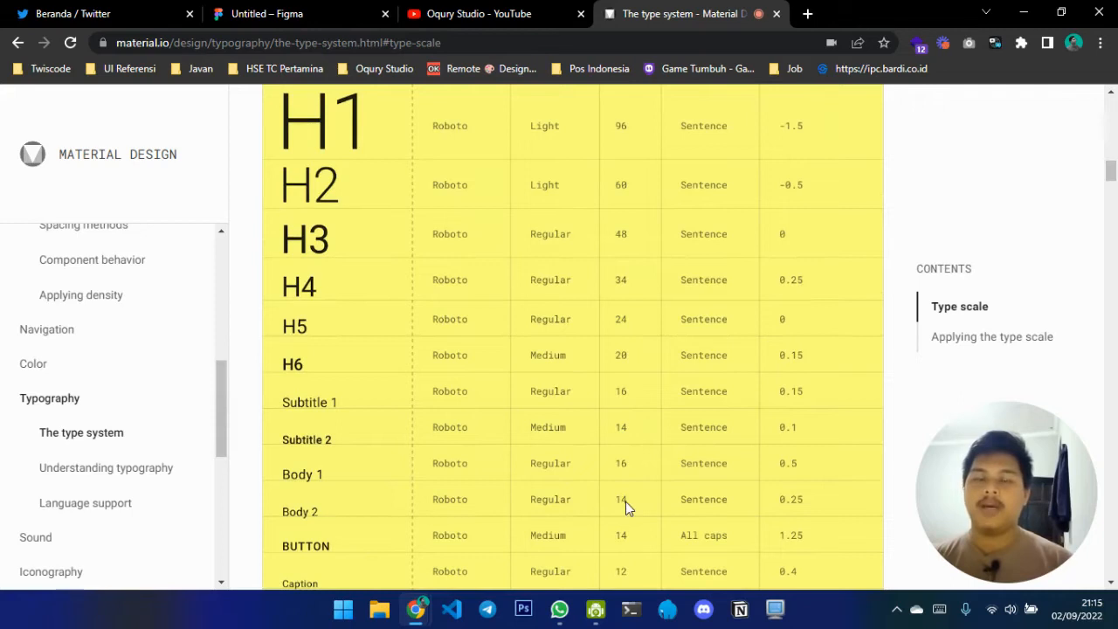
Switch back to Figma and set the label text size in both button variants to 14
left_click(295, 14)
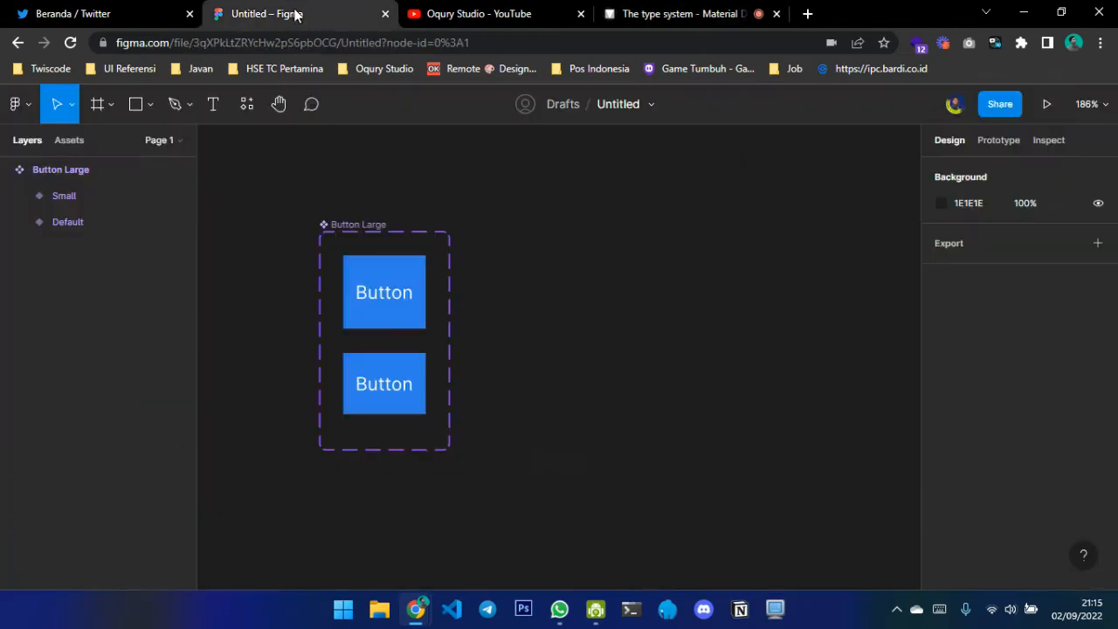
left_click(407, 298, "ctrl")
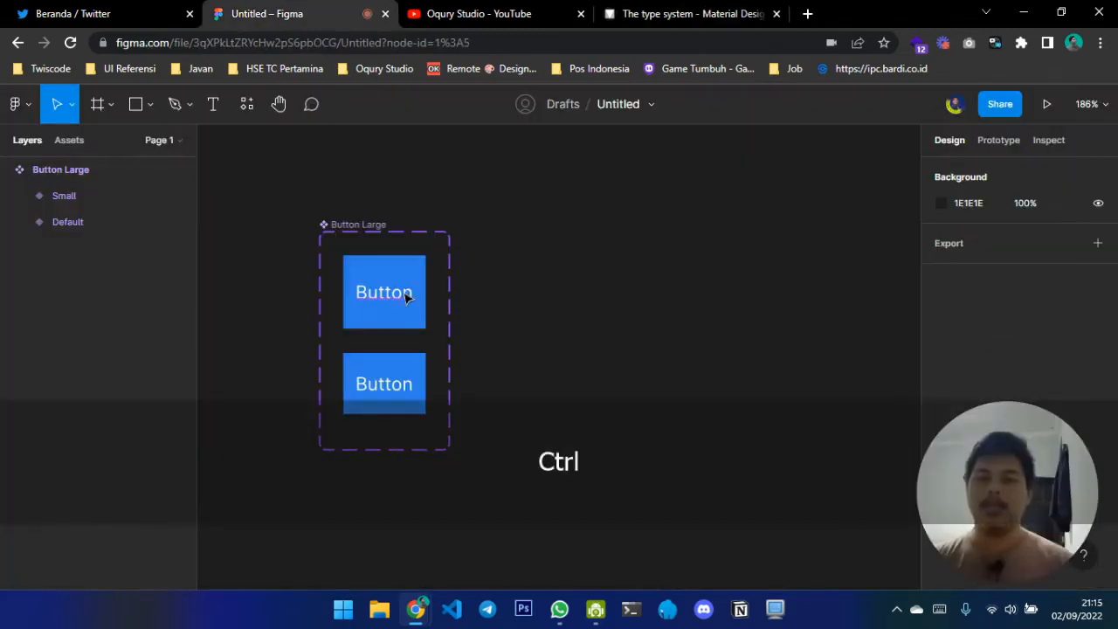
left_click(407, 298, "ctrl")
left_click_drag(1012, 561, 137, 573)
left_click(1066, 516)
type("14")
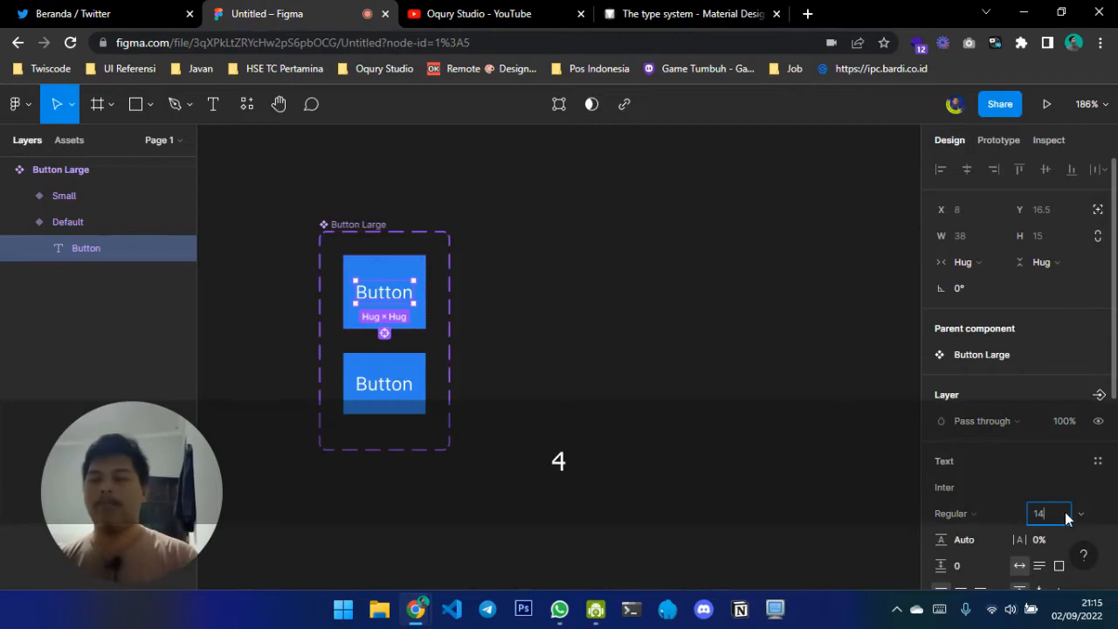
key("Return")
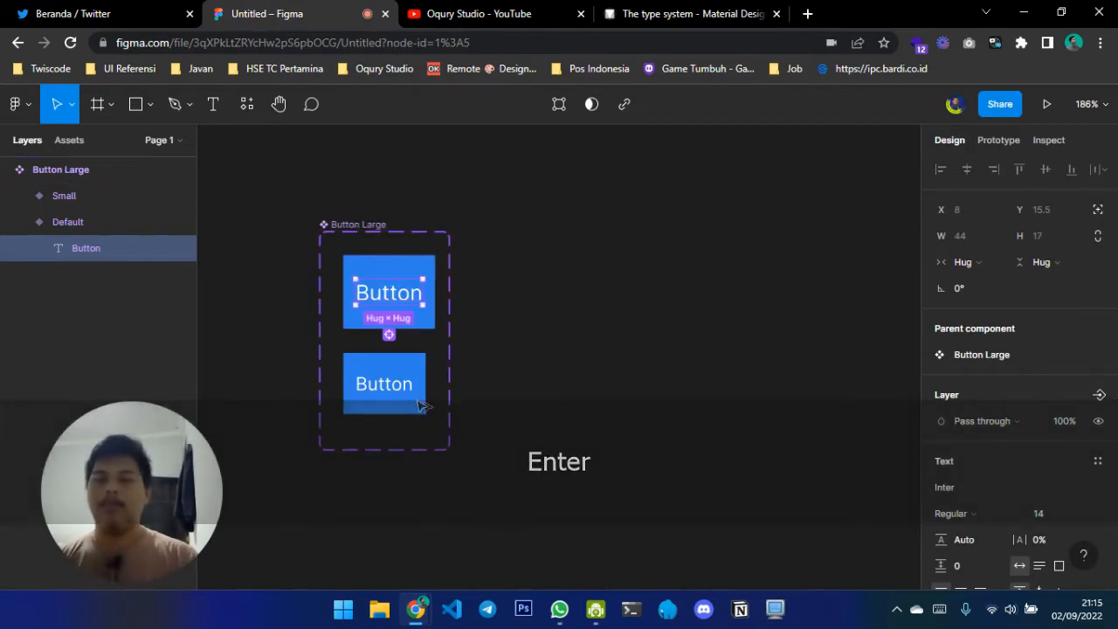
left_click(393, 389, "ctrl")
left_click(1041, 516)
type("14")
key("Return")
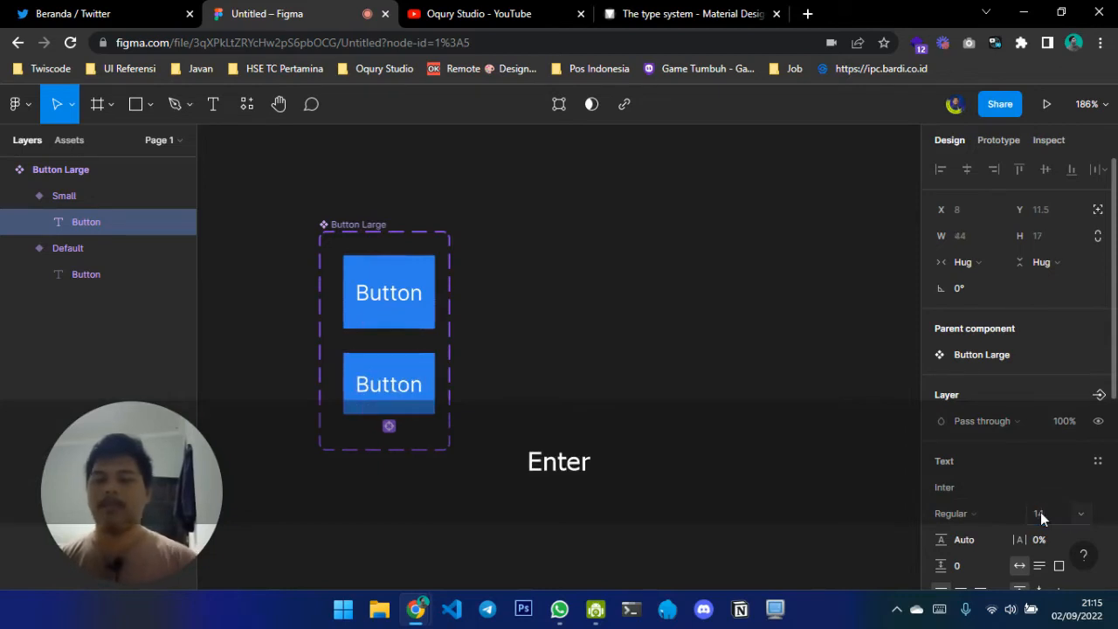
left_click(550, 289)
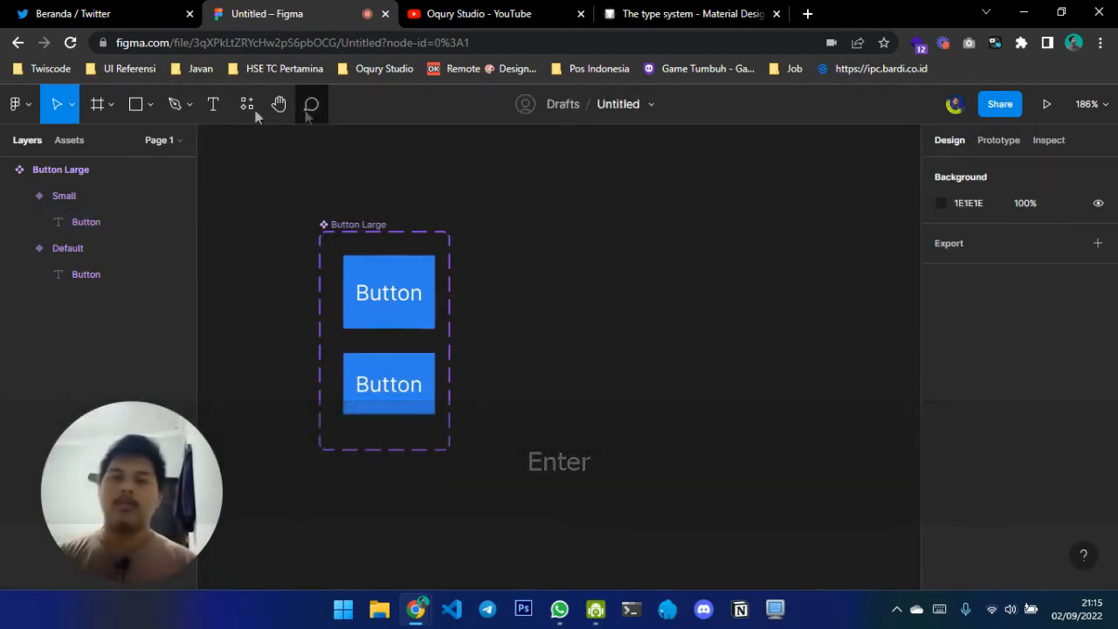
Add a text layer reading "Body Large" on the empty canvas beside the button component
left_click(218, 108)
left_click(551, 278)
type("Text Large")
key("Home")
key("shift+Right")
key("shift+Right")
key("shift+Right")
key("shift+Right")
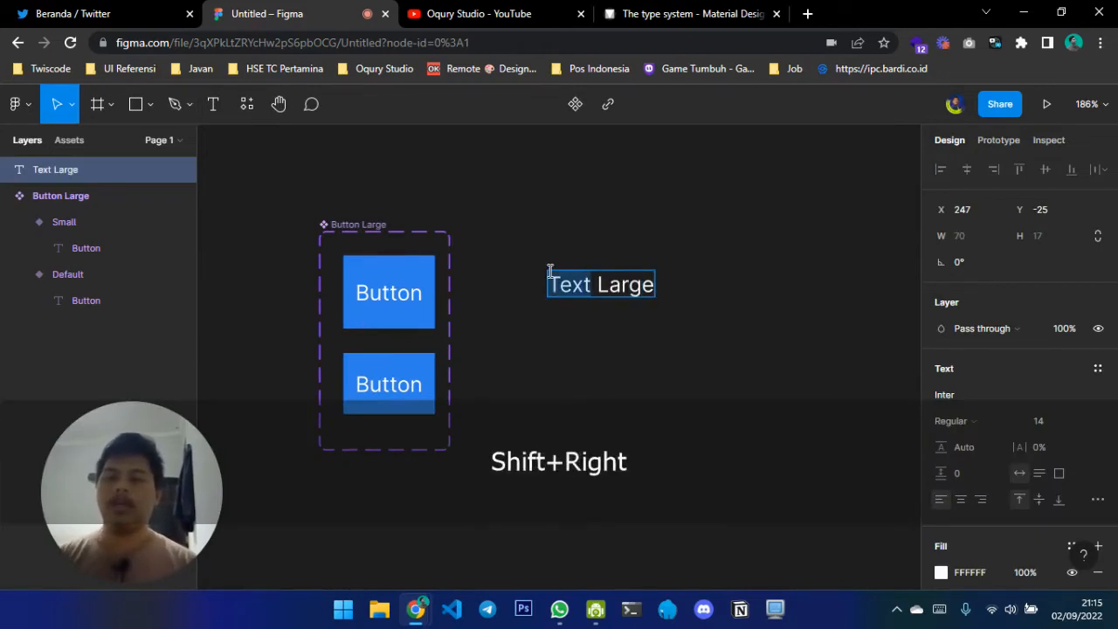
type("Body")
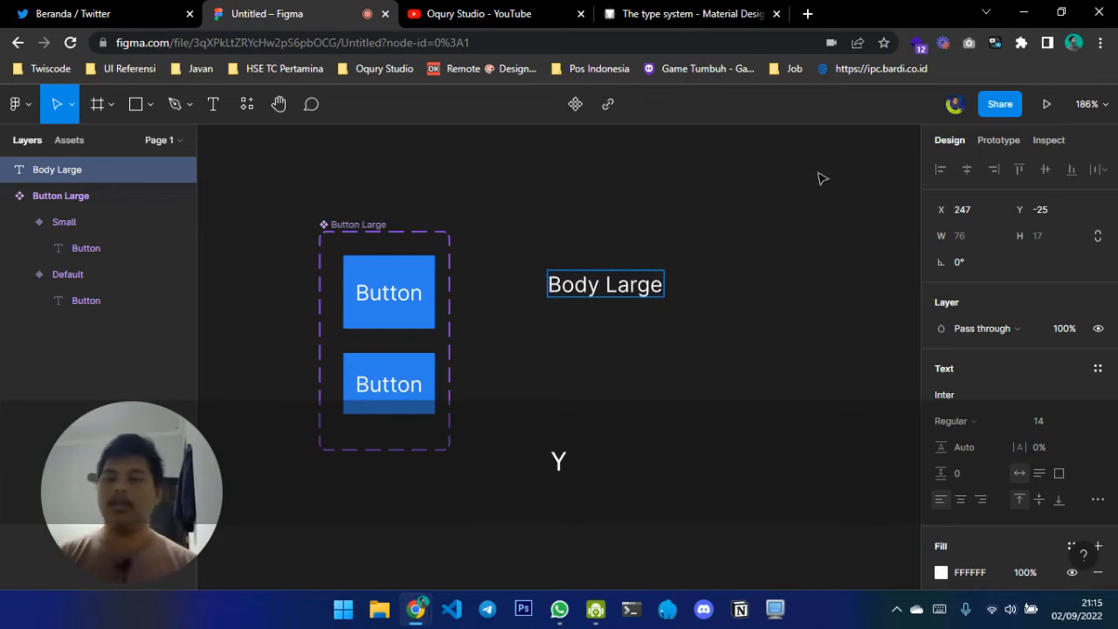
Set the Body Large text's font size to 16
left_click(1044, 421)
type("1")
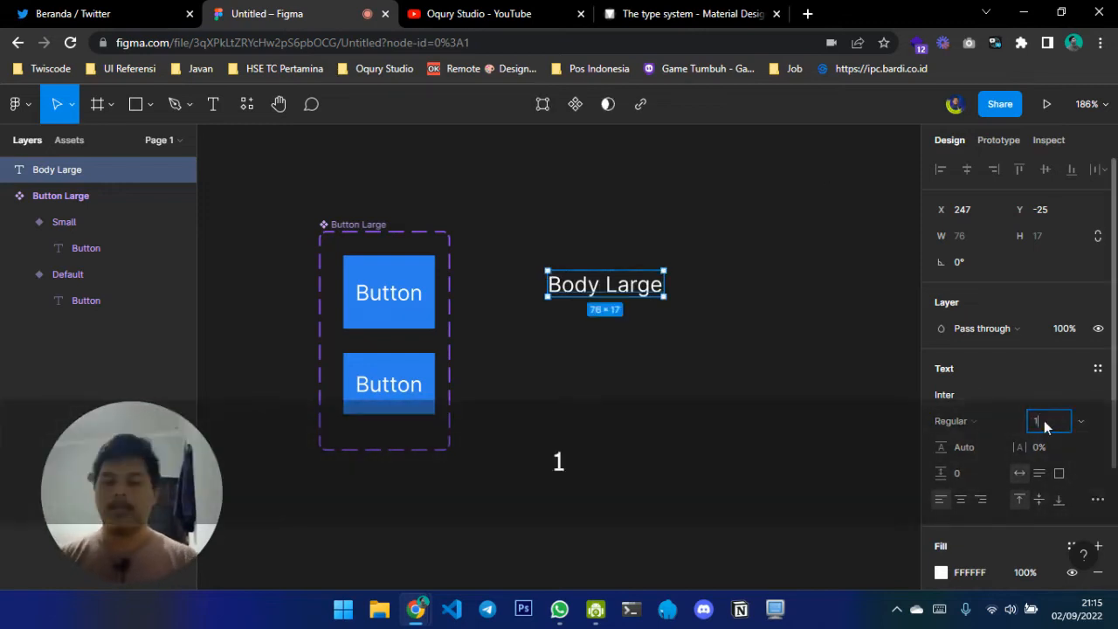
type("6")
key("Return")
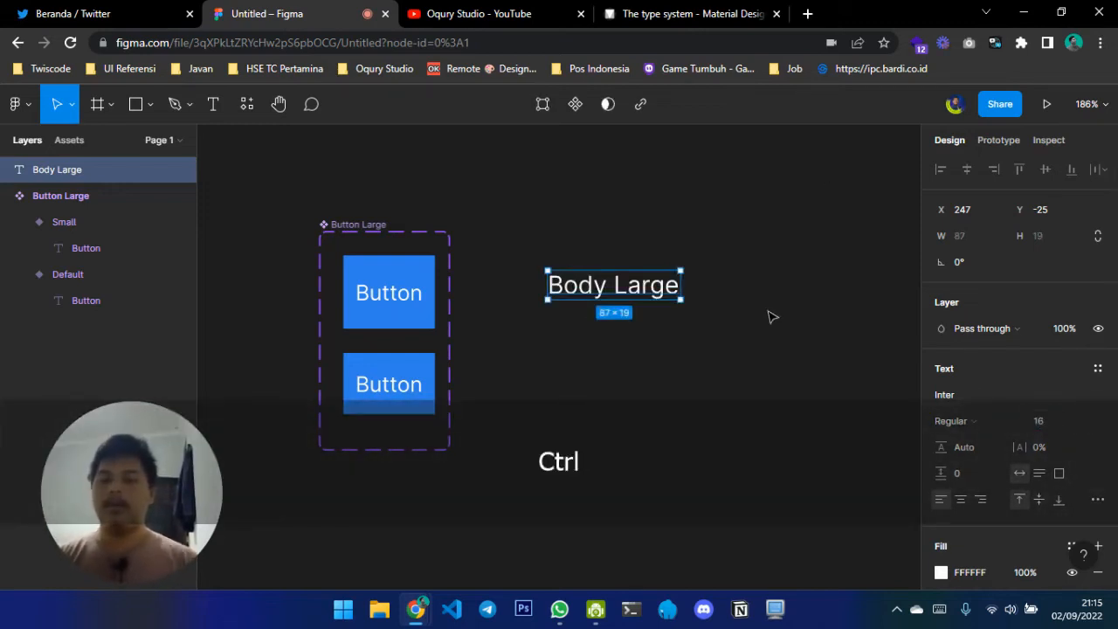
Duplicate the Body Large text, place the copy directly below it, and change its wording to "Body Small"
key("ctrl+v")
left_click_drag(630, 291, 641, 347)
double_click(641, 346)
double_click(641, 346)
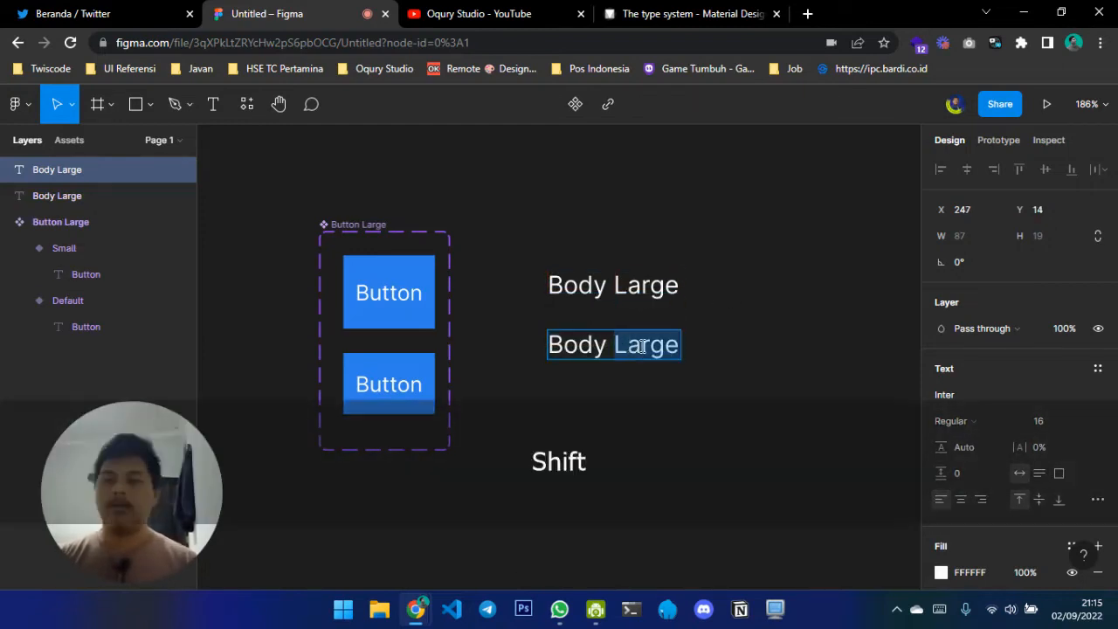
type("Small")
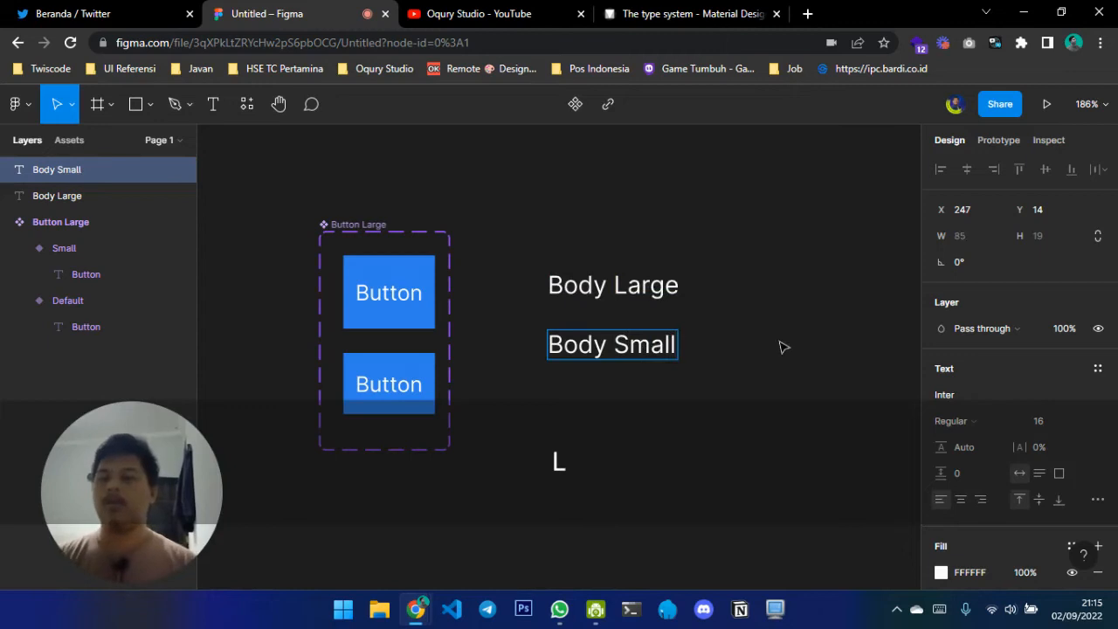
key("Escape")
Set the Body Small text's font size to 14
left_click(1059, 425)
type("14")
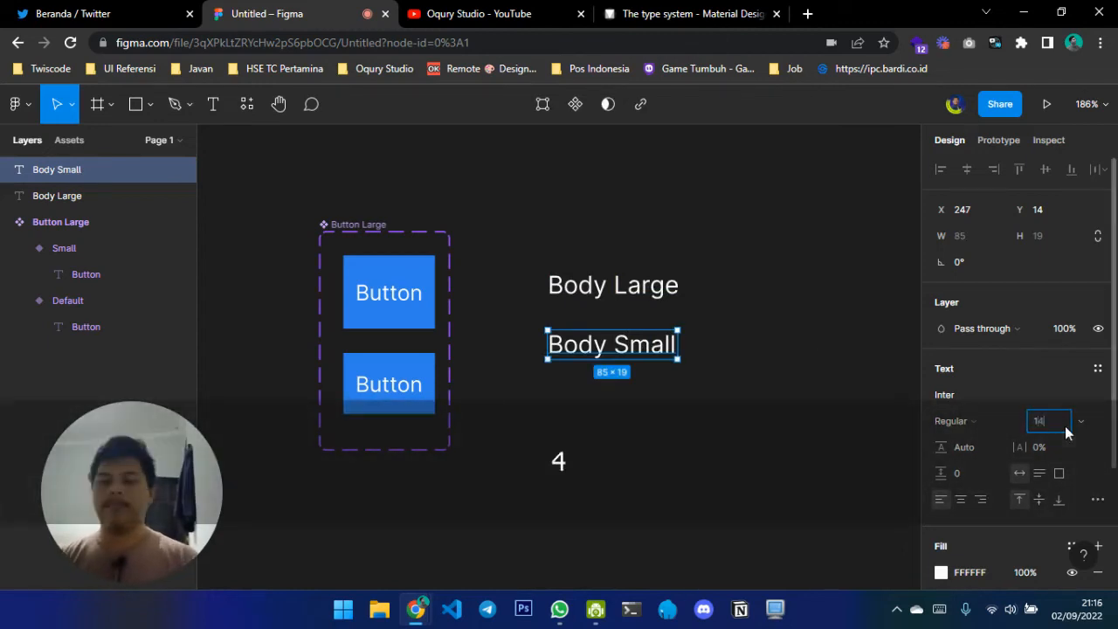
key("Return")
left_click(804, 321)
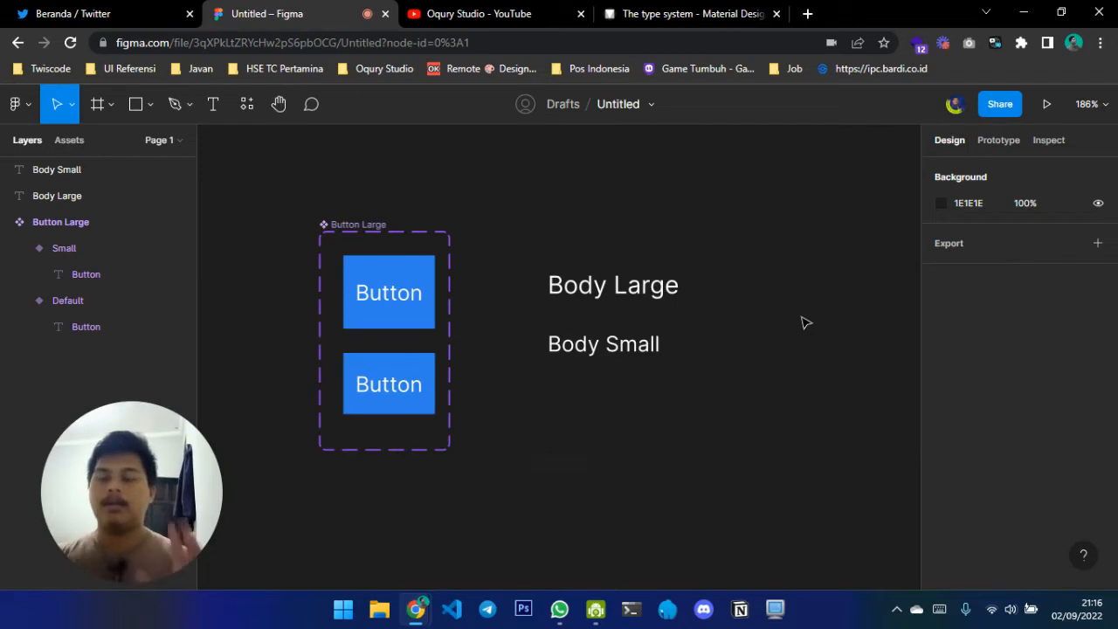
Switch to Material Design's type system page and review the heading and body rows of the type scale
left_click(691, 10)
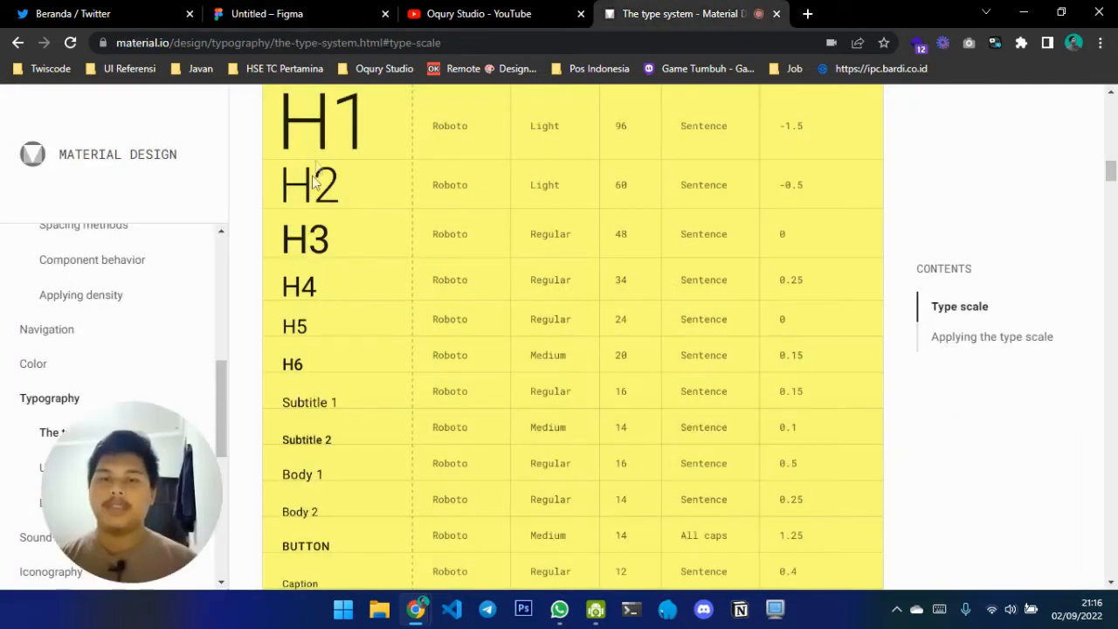
scroll(407, 499, "down", 1)
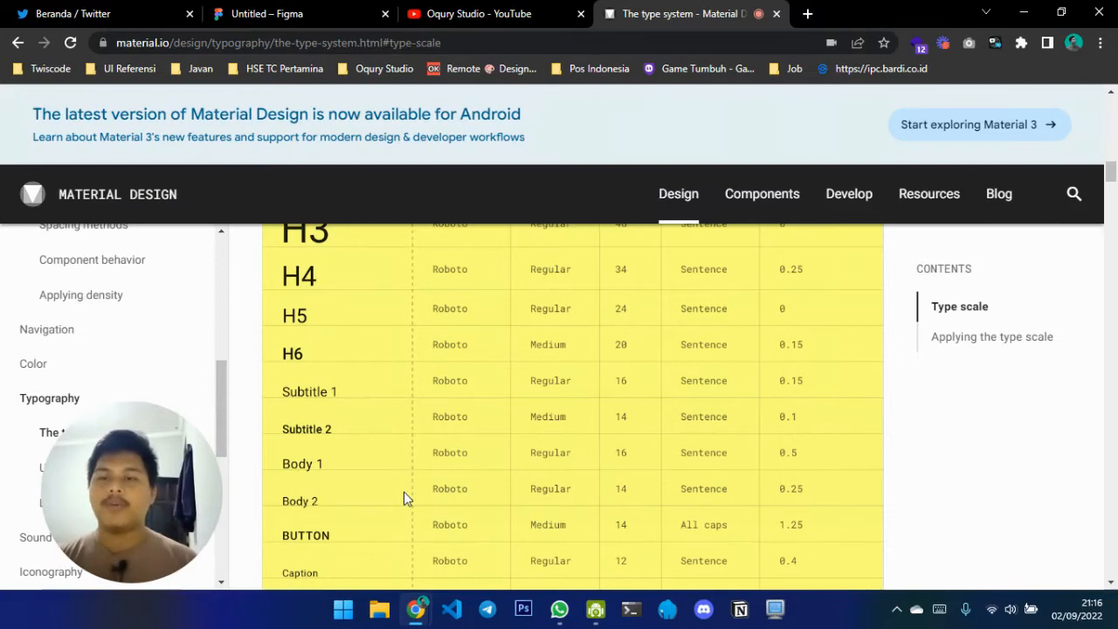
scroll(404, 499, "up", 2)
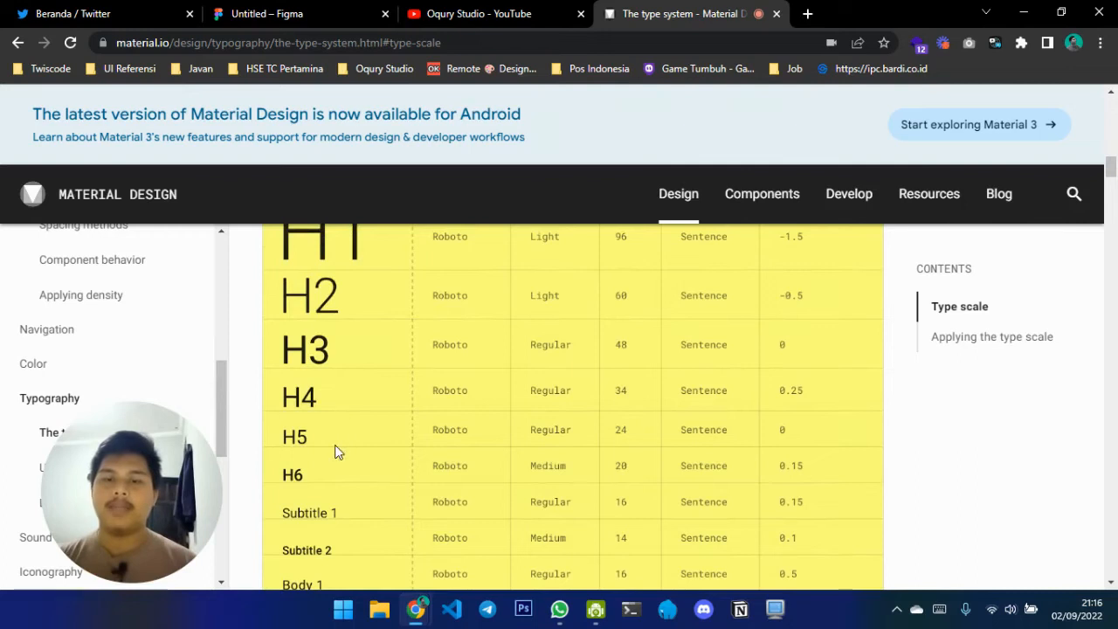
Return to Figma and add a text layer reading "Place Holder" to the right of the Body Large text
left_click(299, 13)
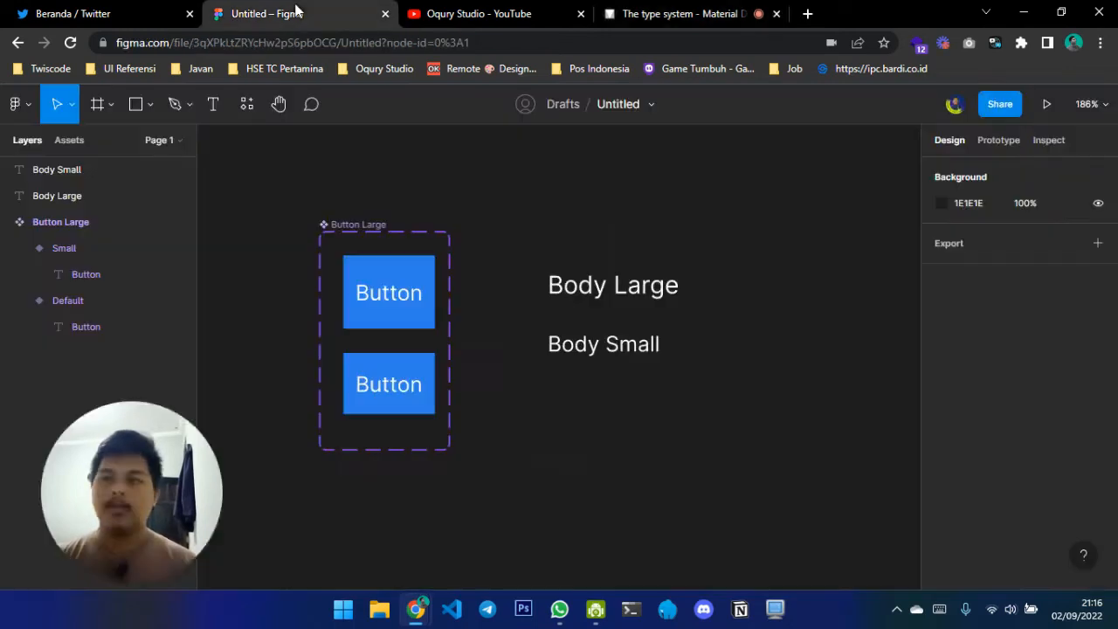
scroll(737, 295, "right", 3)
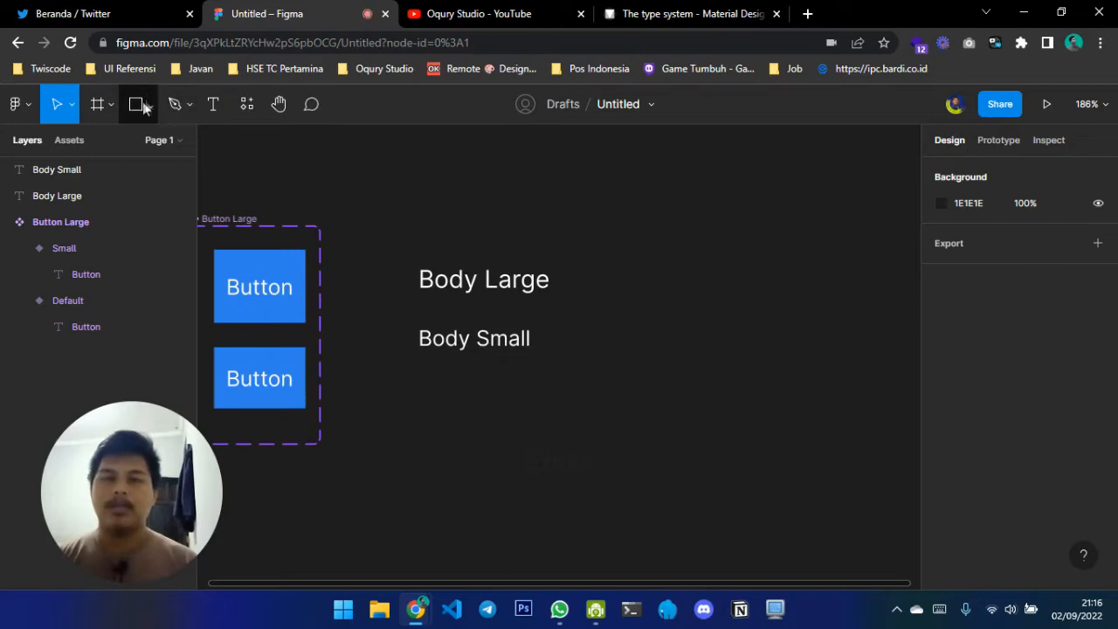
left_click(210, 111)
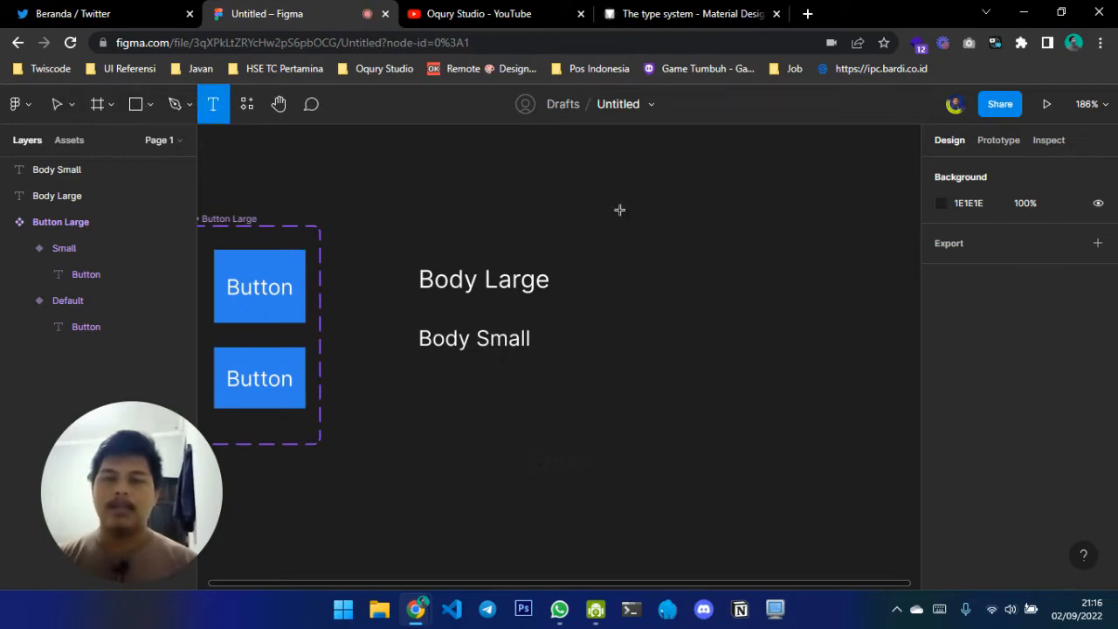
left_click(738, 272)
type("P")
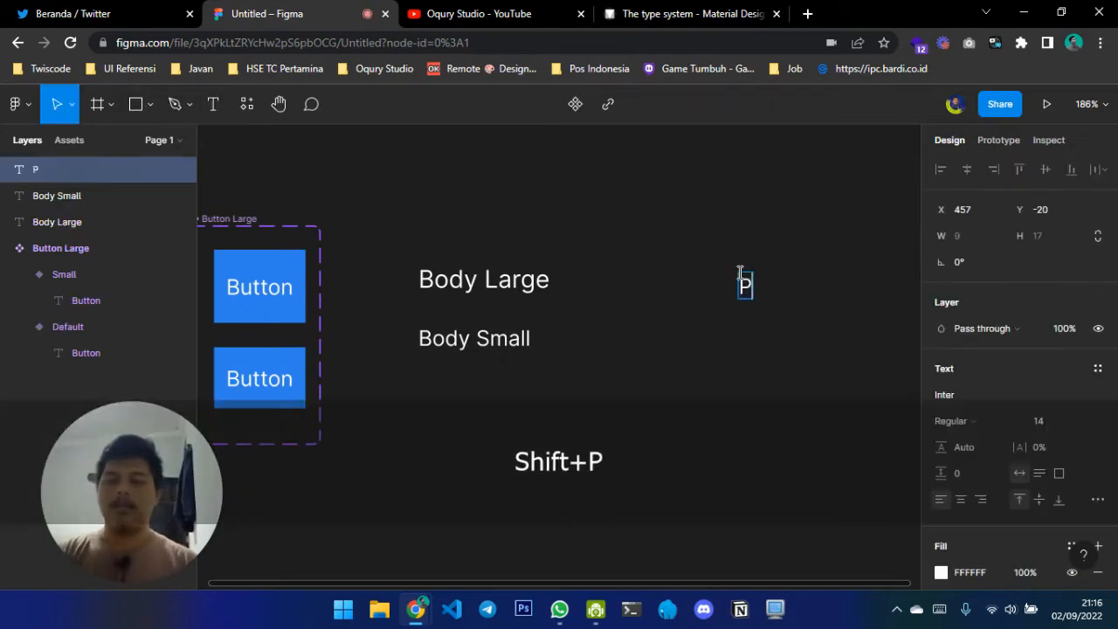
type("lace Holder")
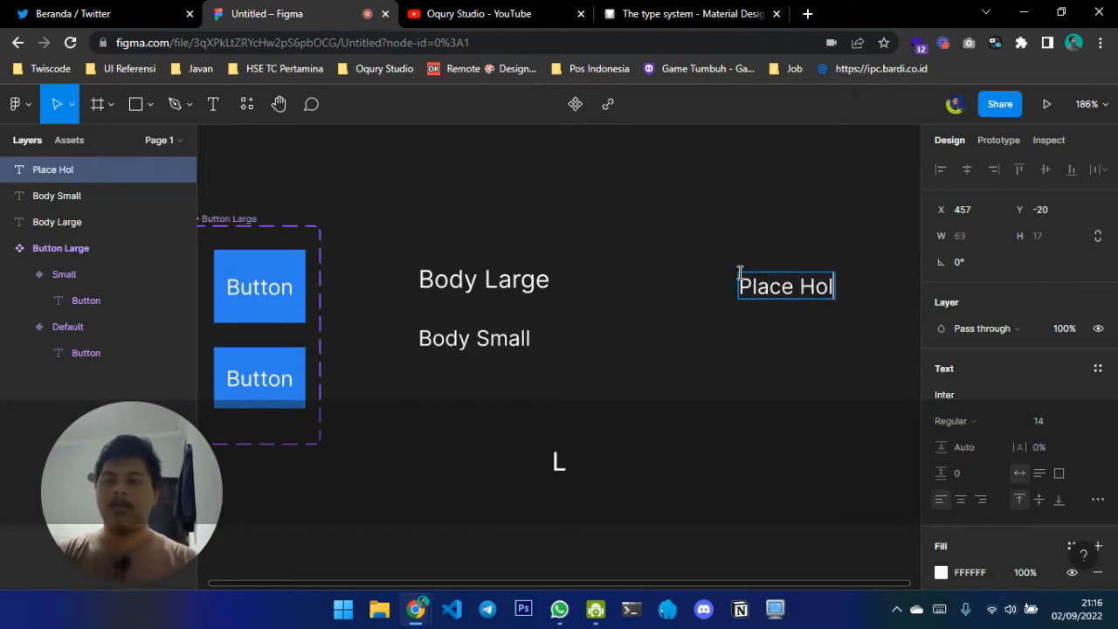
key("Escape")
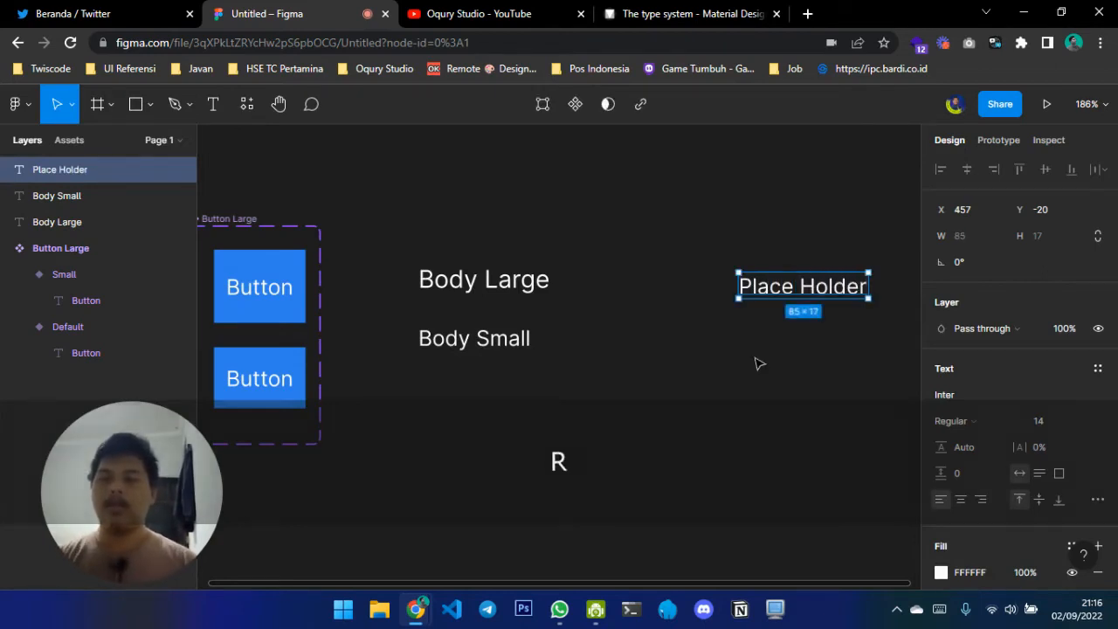
Wrap the Place Holder text in an auto layout frame with a fixed height of 48
scroll(754, 362, "right", 2)
key("shift+a")
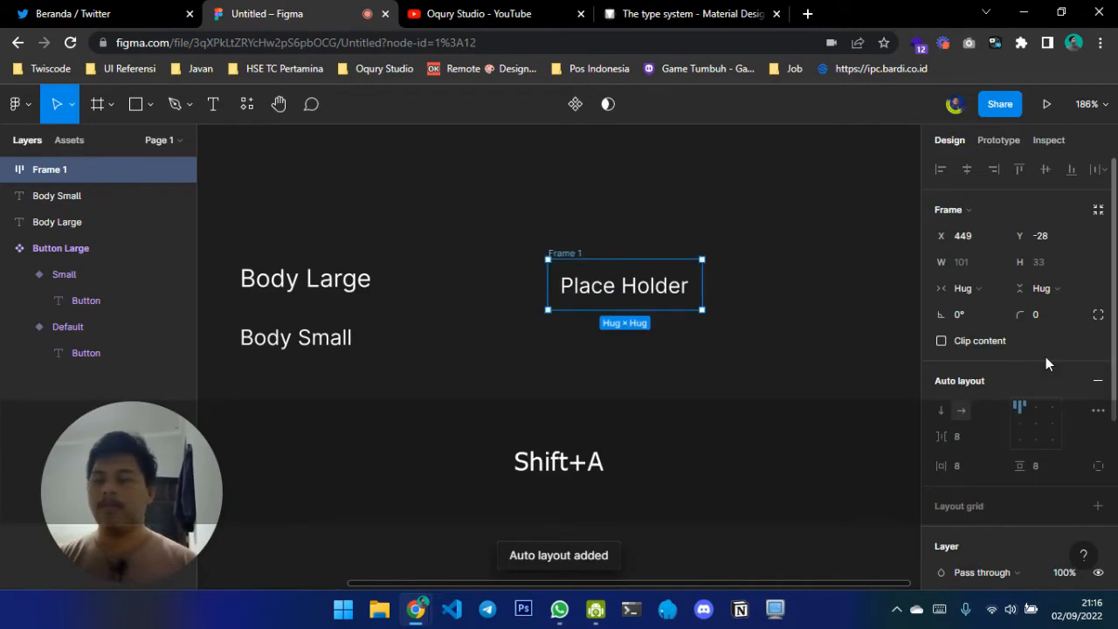
left_click(1048, 250)
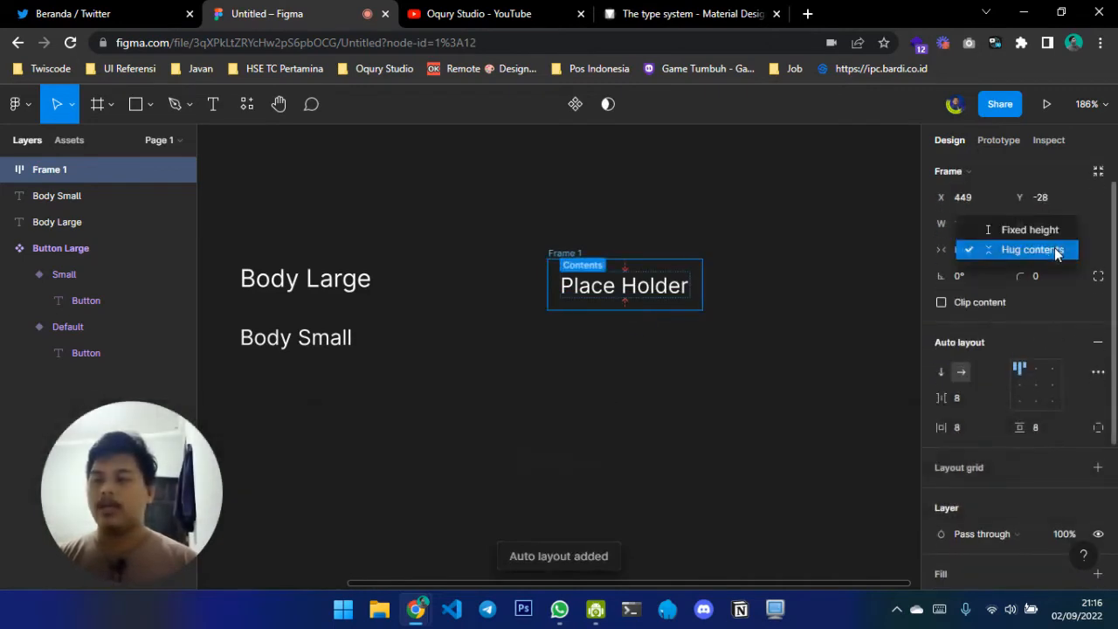
left_click(1058, 230)
left_click(1040, 227)
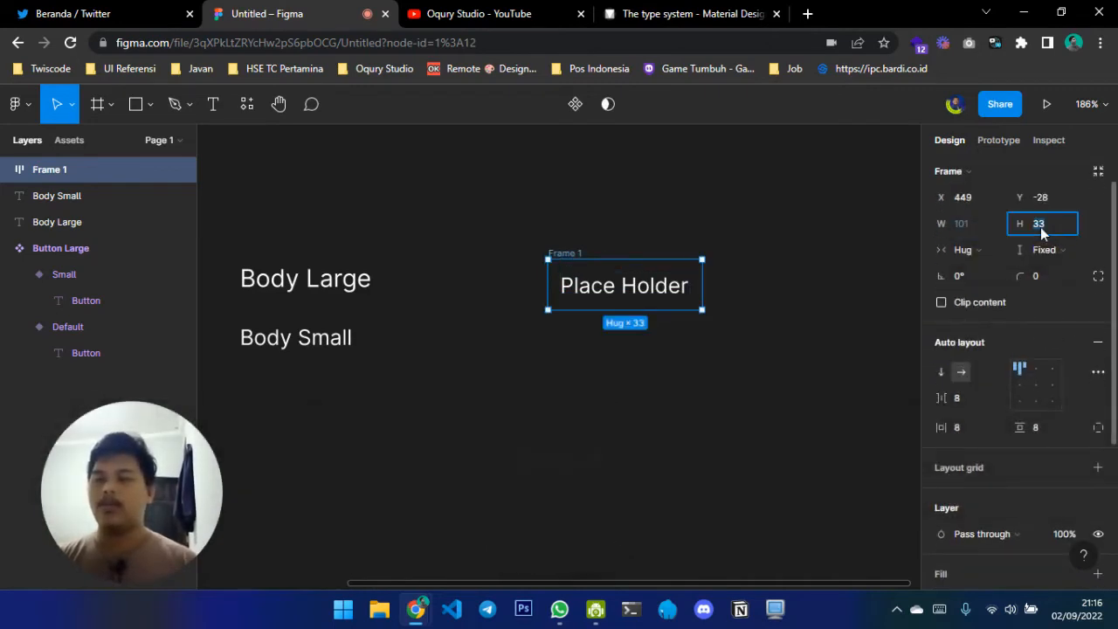
type("48")
key("Return")
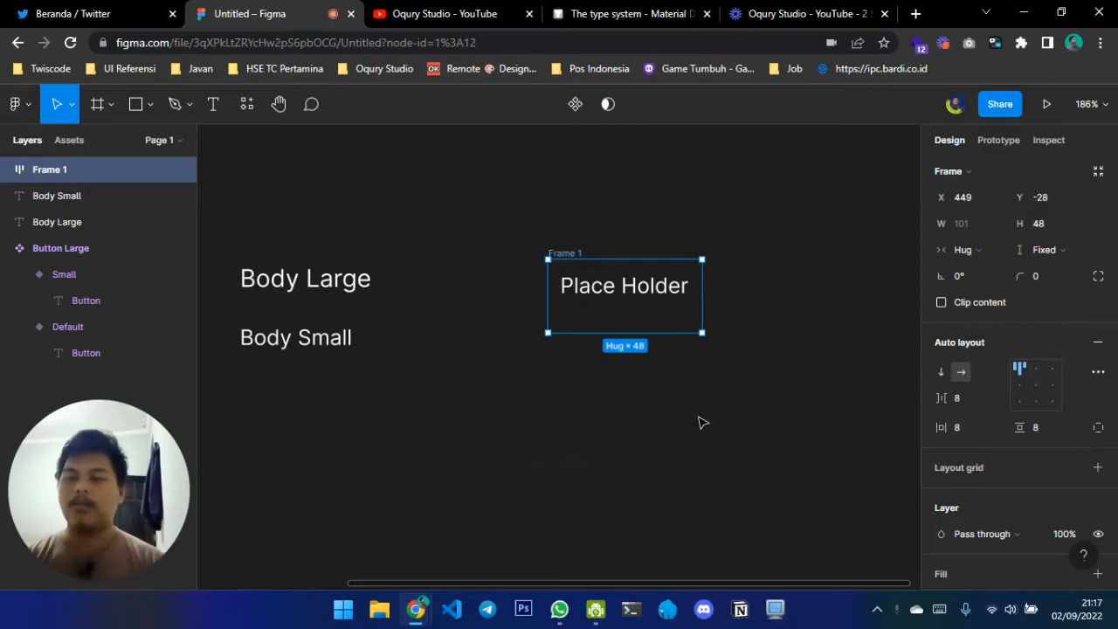
Align the Place Holder frame's content to the left and vertically centred, and widen the frame to about 194
left_click(1021, 384)
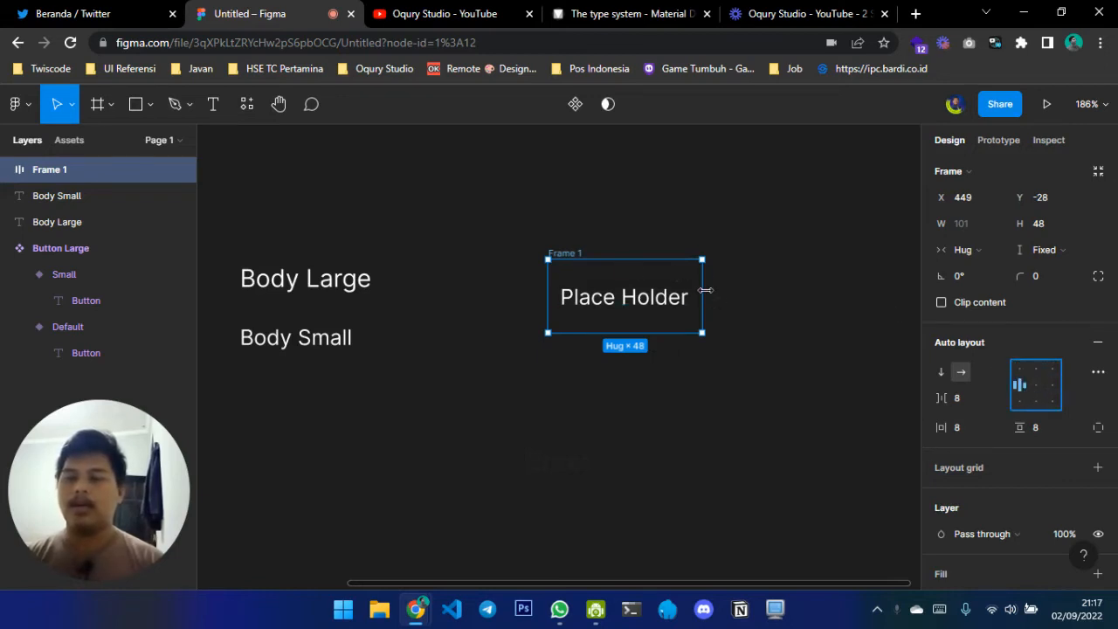
left_click_drag(705, 291, 844, 294)
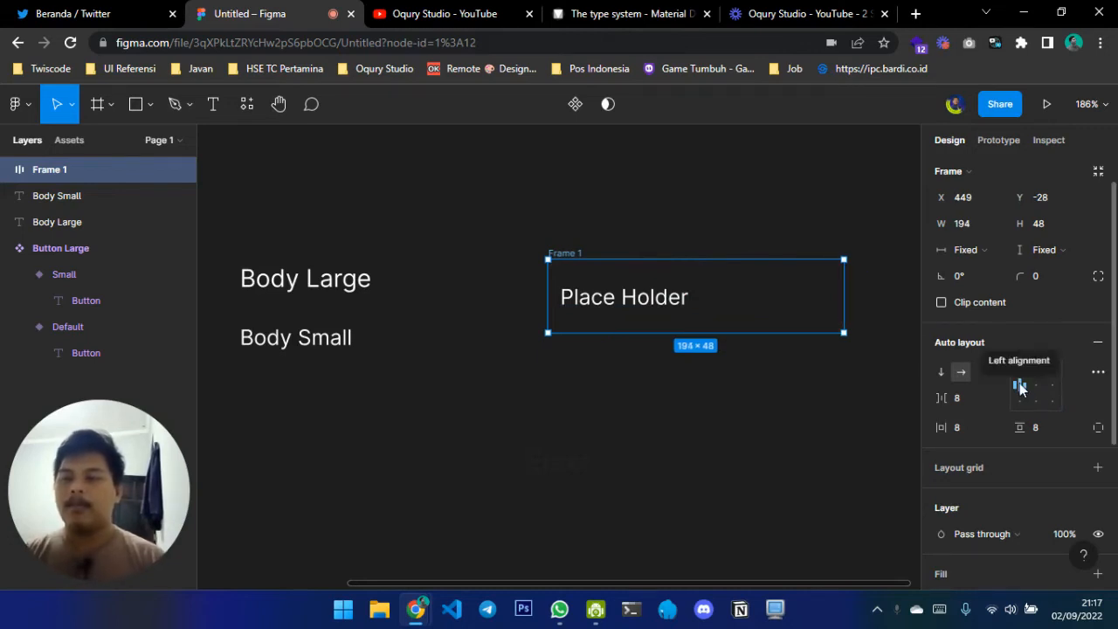
Fill the Place Holder frame with the Gray 5 colour style and recolour its text with Gray 2
scroll(1020, 385, "down", 2)
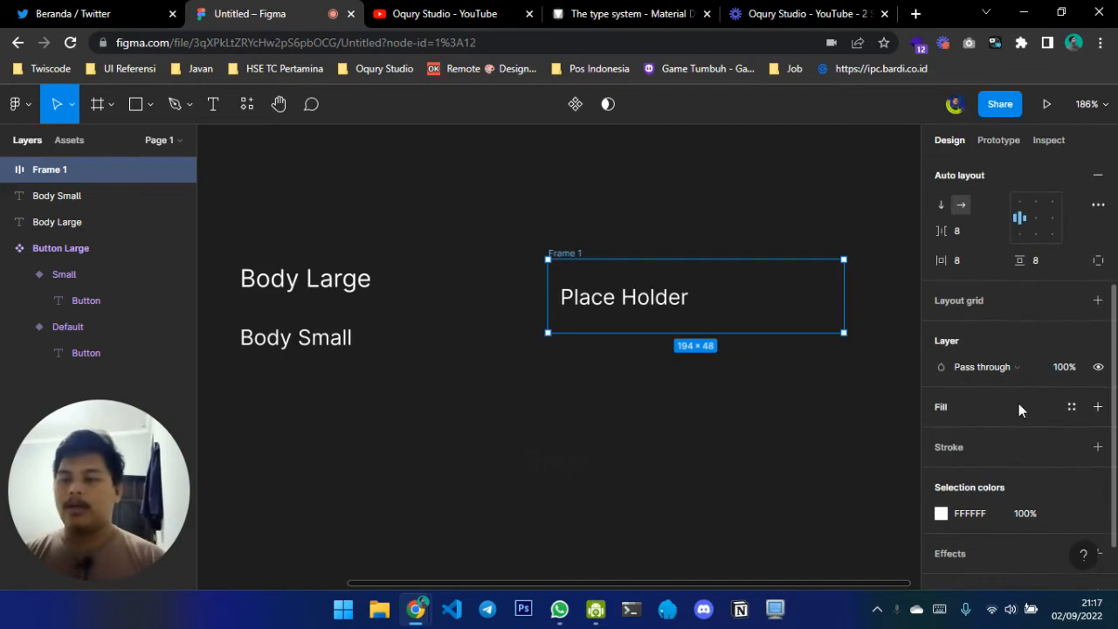
left_click(1019, 406)
left_click(1072, 408)
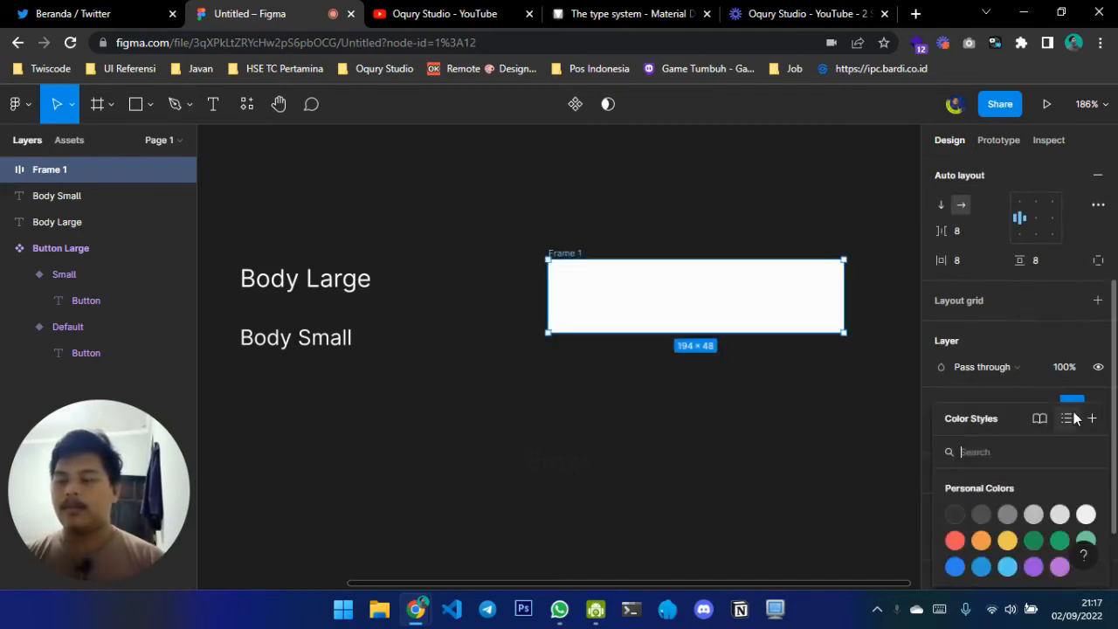
left_click(1055, 517)
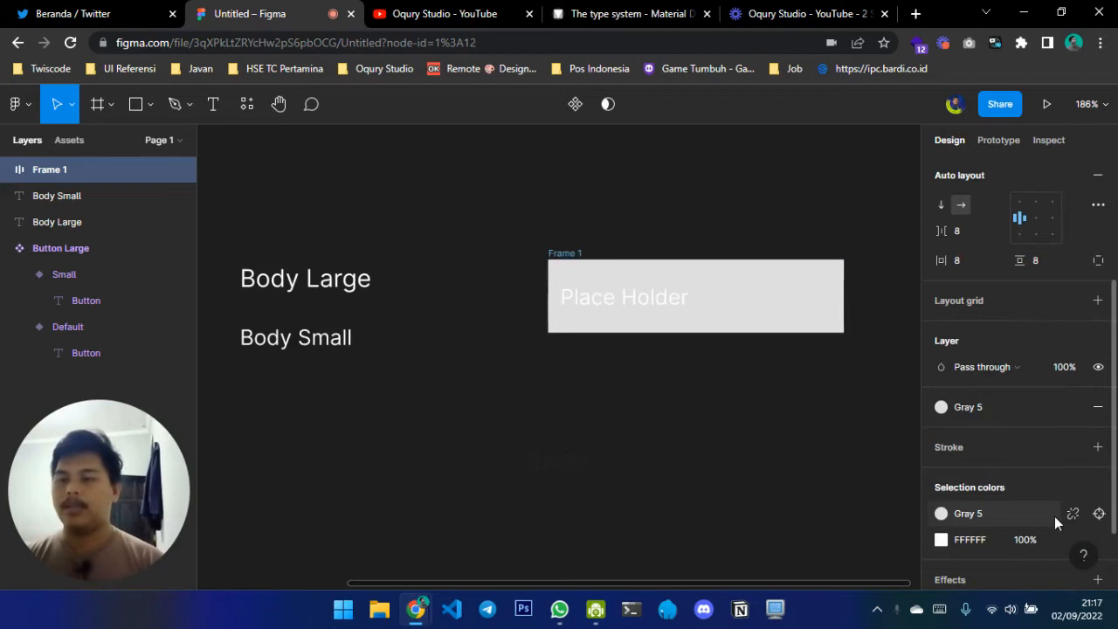
scroll(1016, 441, "down", 1)
left_click(1073, 448)
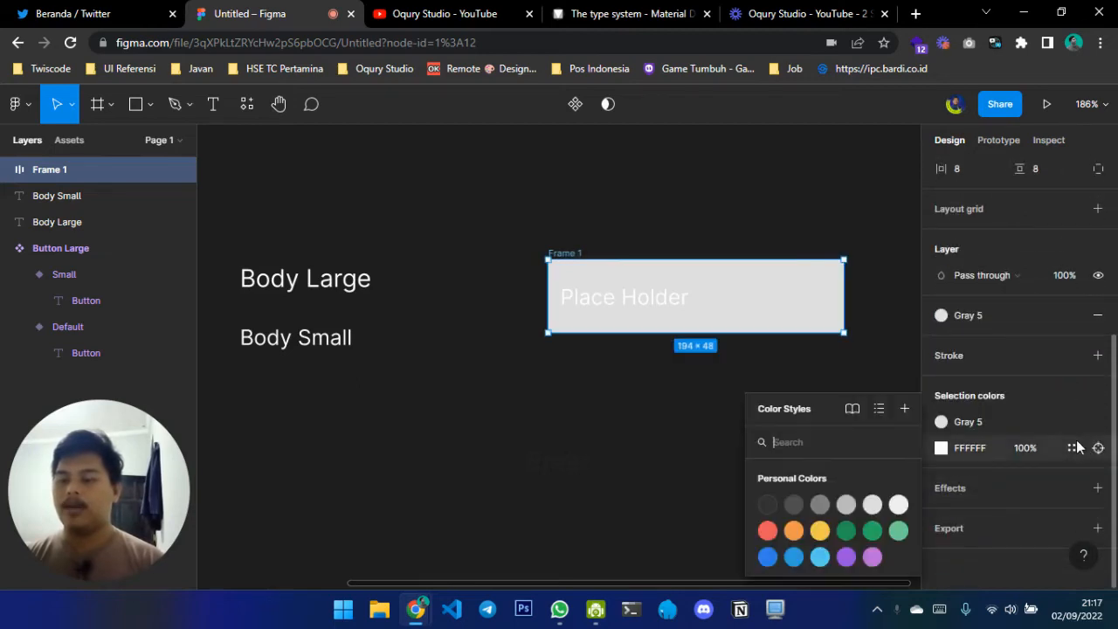
left_click(807, 507)
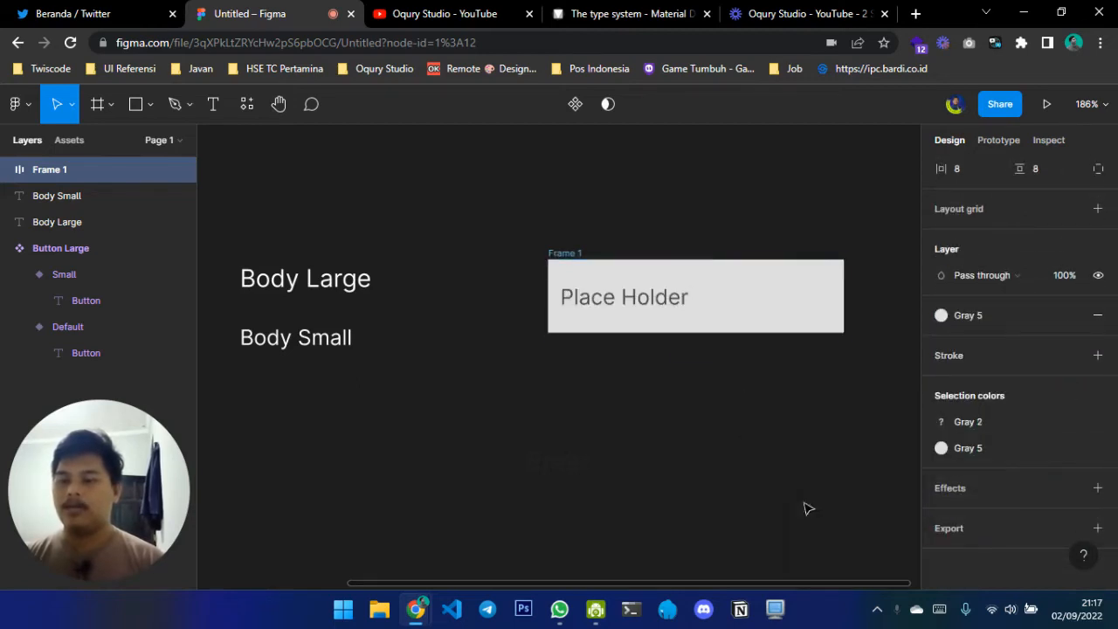
left_click(767, 403)
Round the corners of the Place Holder frame with a radius of 8
scroll(767, 403, "right", 2)
key("shift+1")
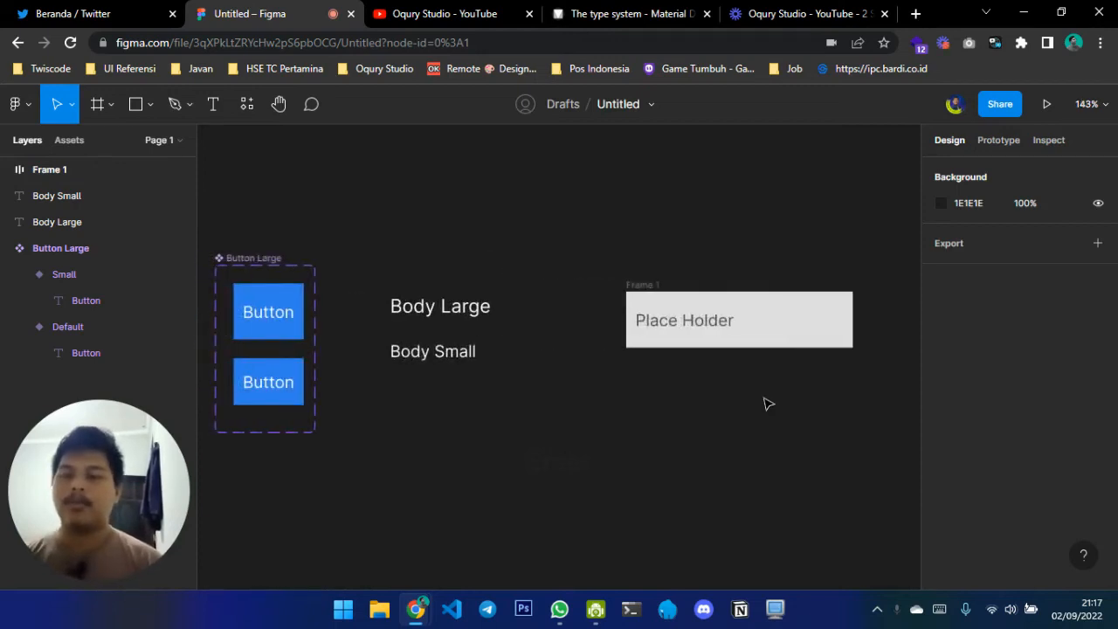
scroll(769, 404, "right", 1)
scroll(769, 403, "up", 2)
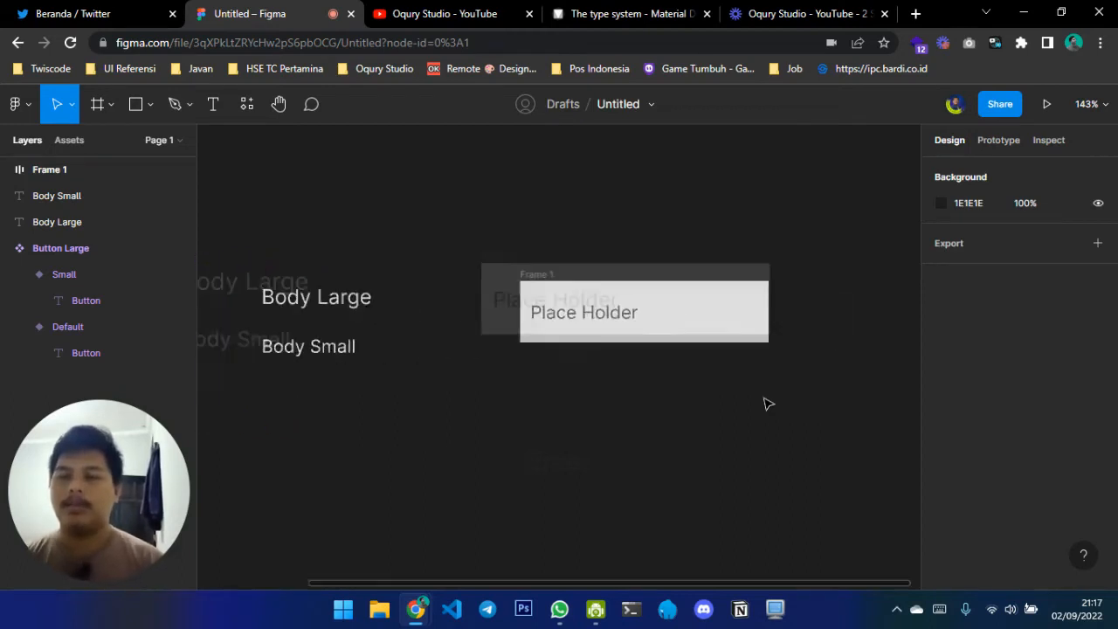
left_click(499, 261)
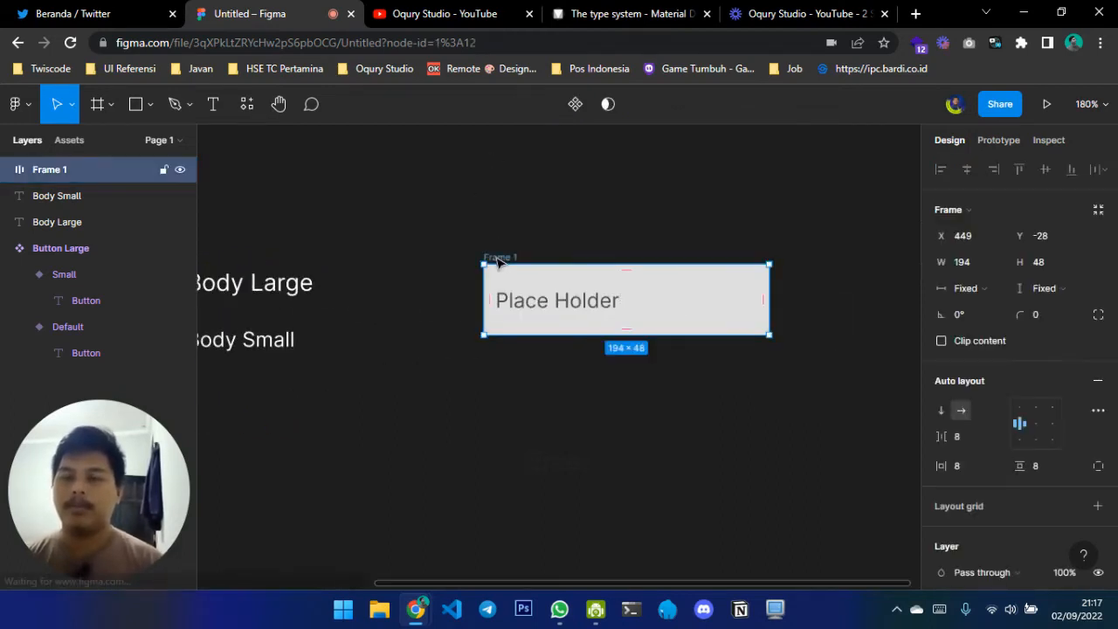
scroll(499, 262, "down", 2)
scroll(524, 280, "left", 2)
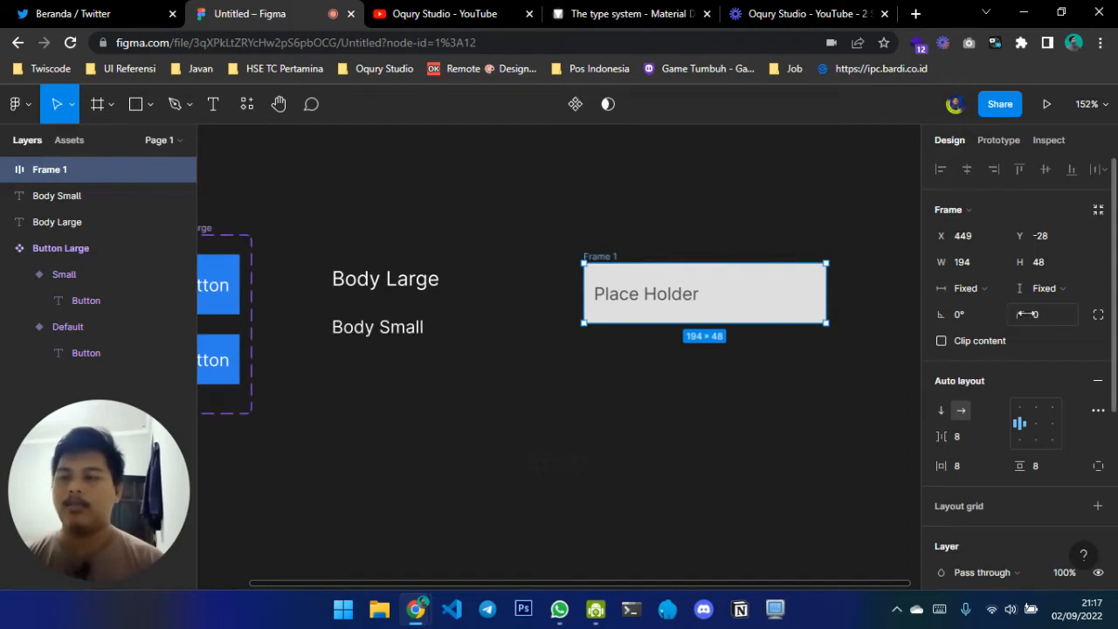
type("8")
key("Return")
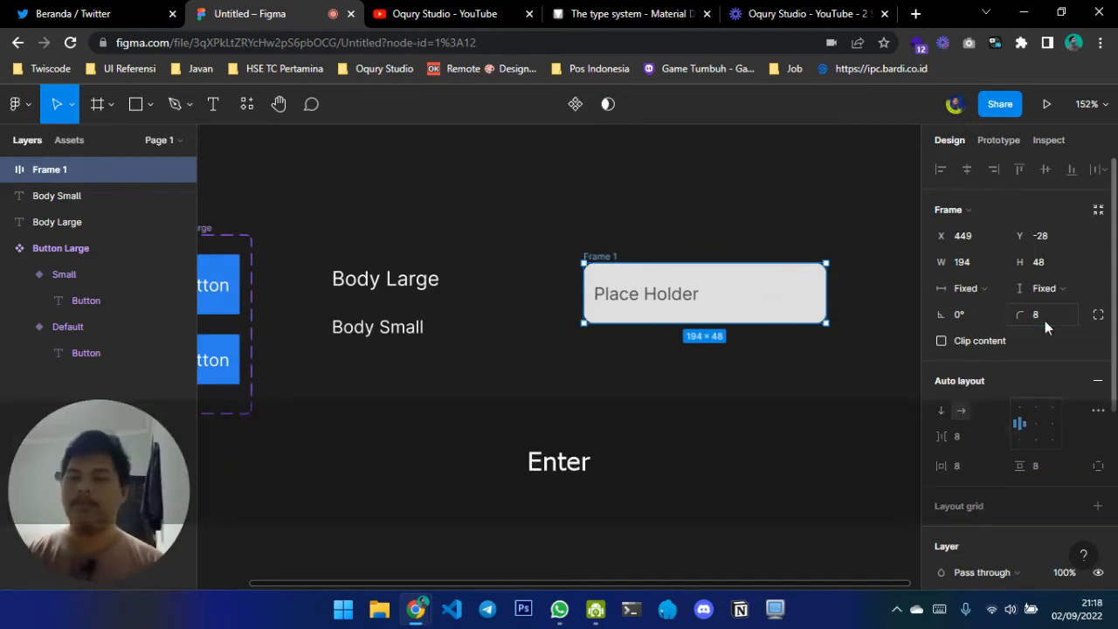
Turn the Place Holder frame into a component and rename it "Input Field"
left_click(574, 104)
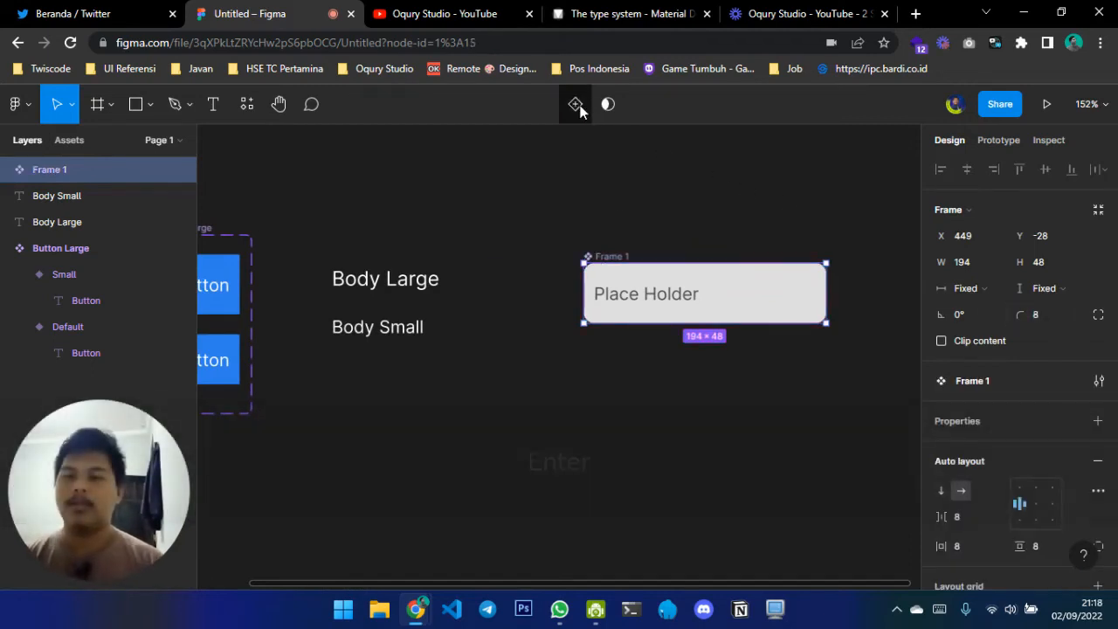
double_click(609, 255)
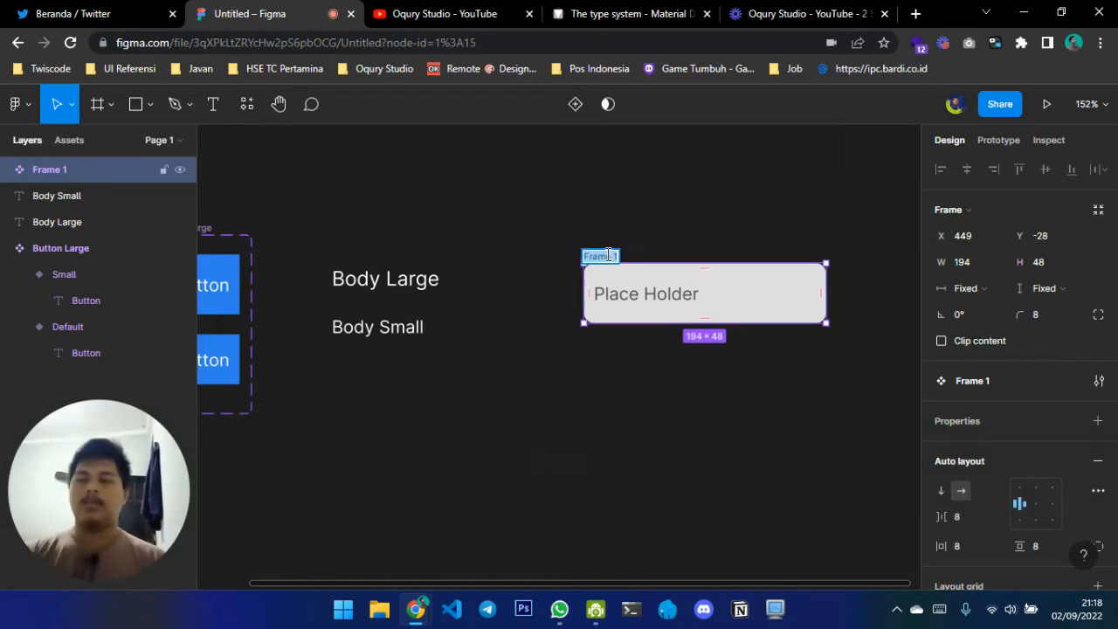
type("Input Field")
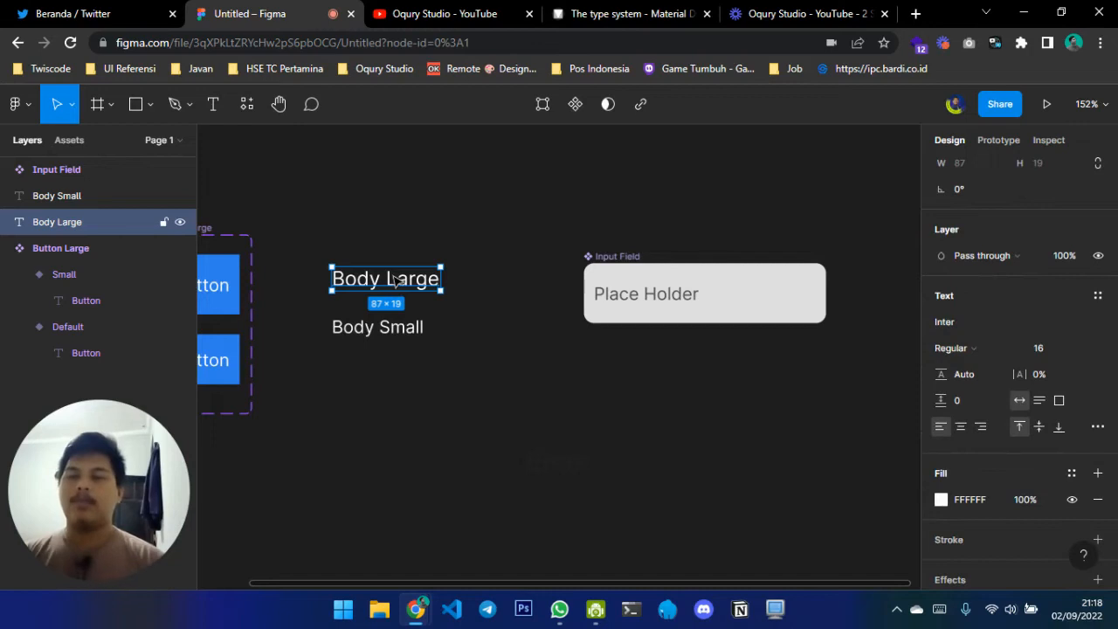
Create a text style named "Body Large" from the Body Large text
left_click(1097, 296)
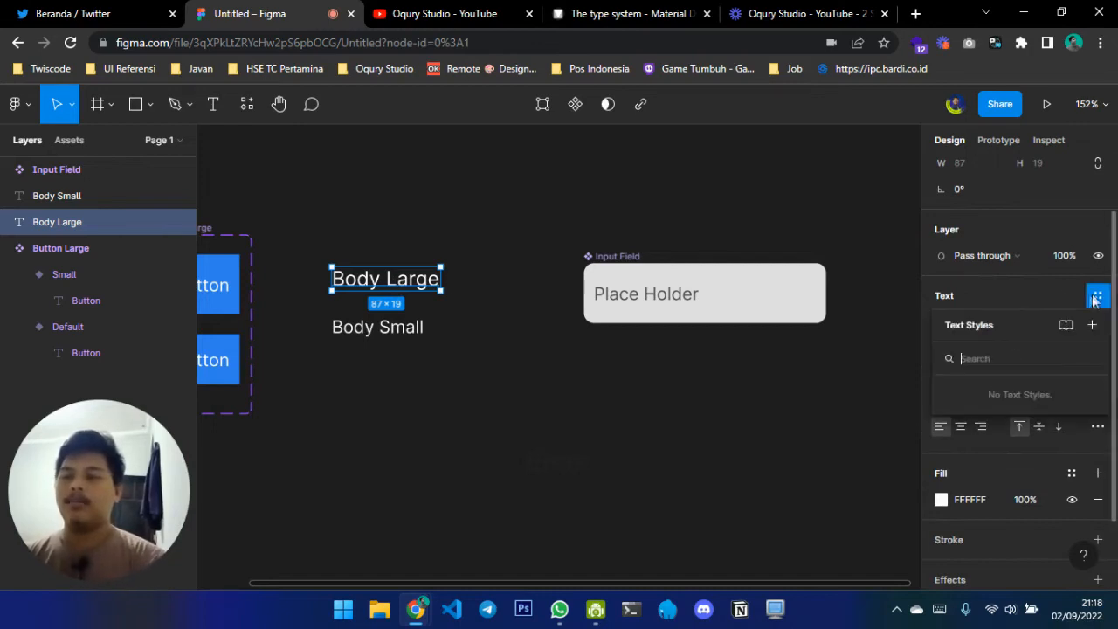
left_click(1086, 329)
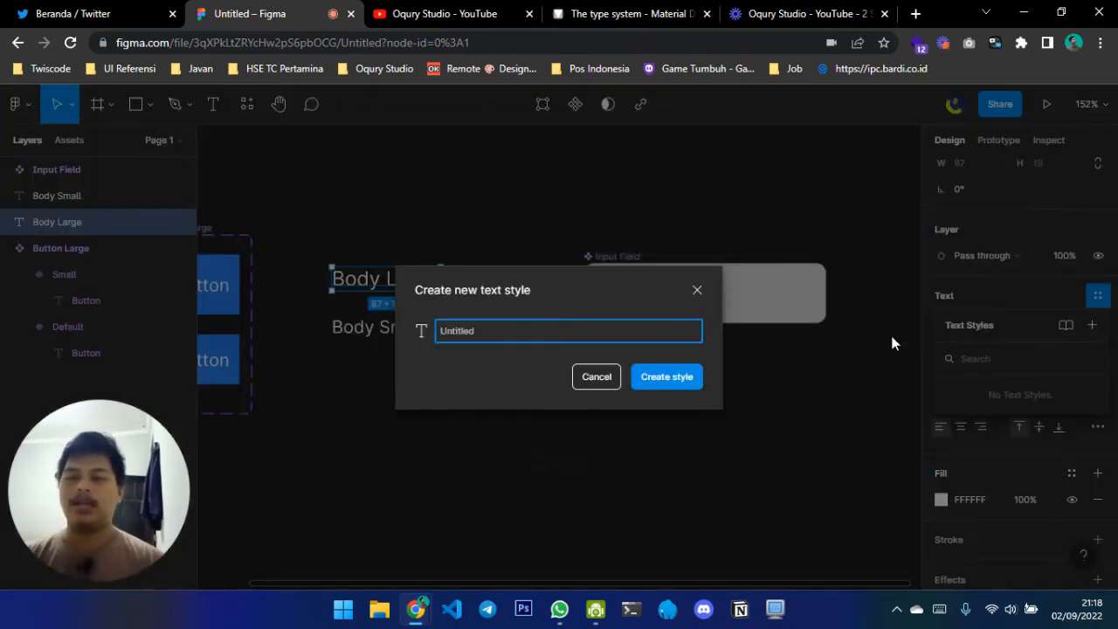
type("Body Large")
key("Return")
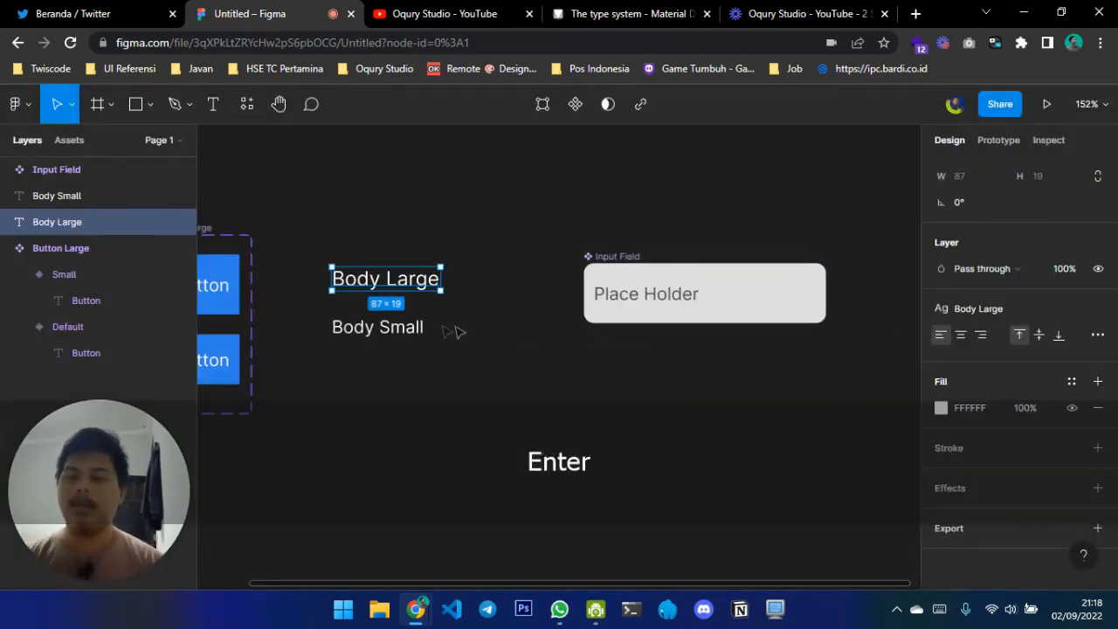
Create a text style named "Body Small" from the Body Small text
left_click(397, 328)
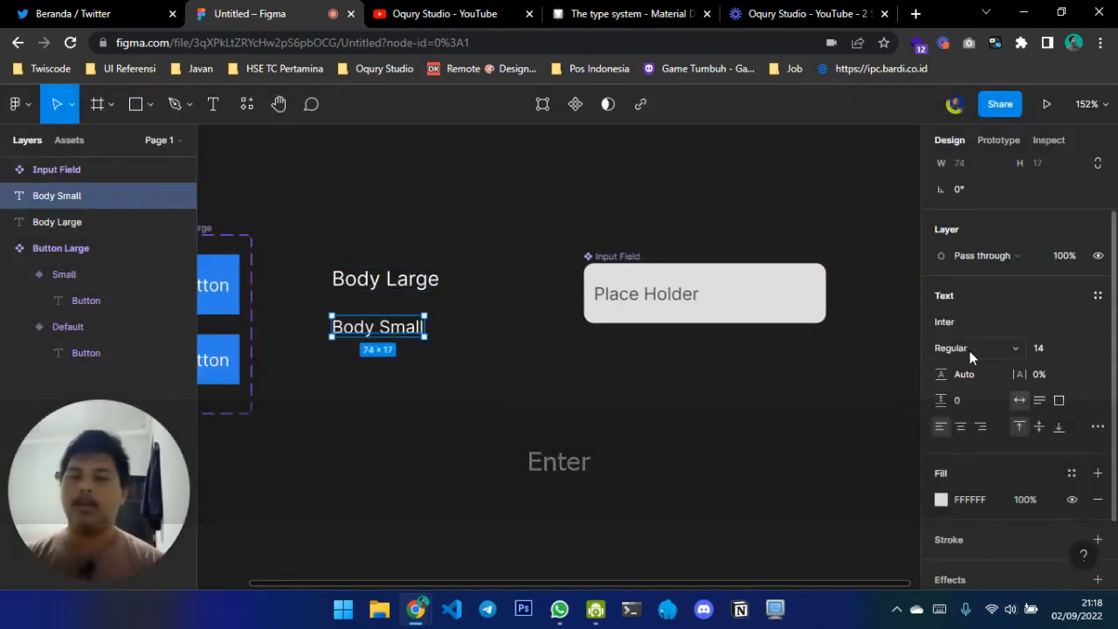
left_click(1099, 297)
left_click(1092, 325)
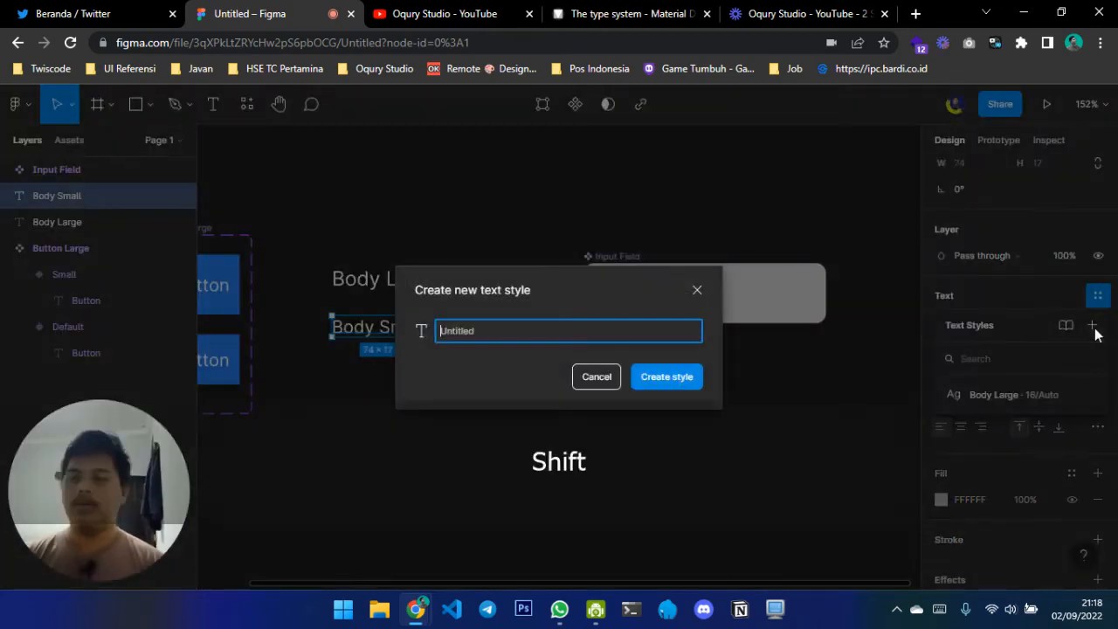
type("Body Small")
key("Return")
left_click(479, 372)
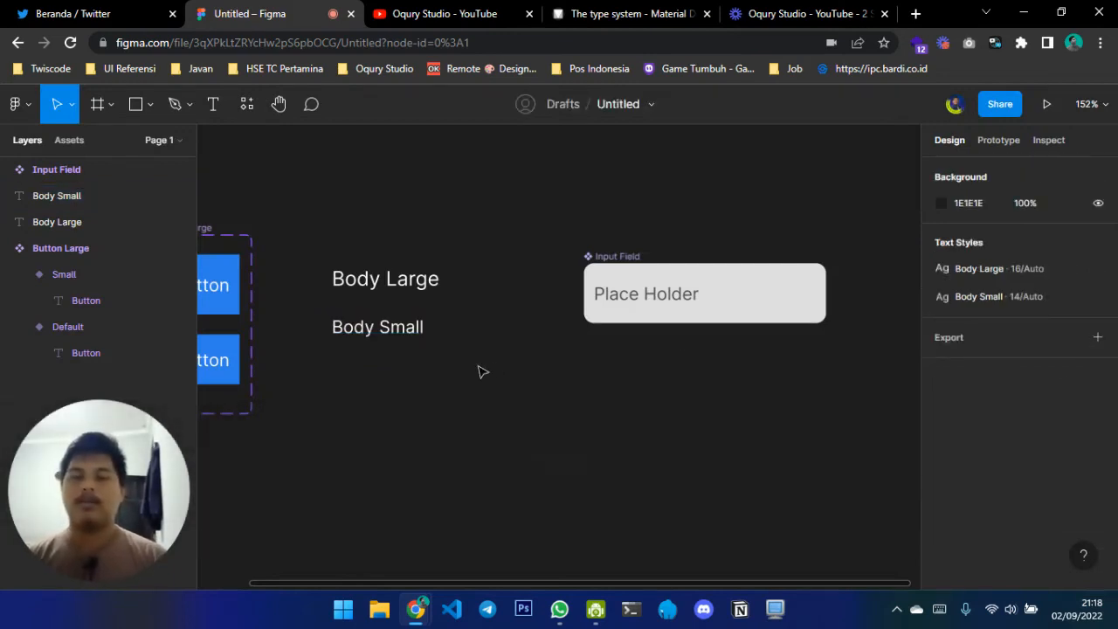
Widen the Button Large component set to about 98, leaving more room beside its button variants
scroll(480, 373, "down", 2)
scroll(480, 372, "left", 3)
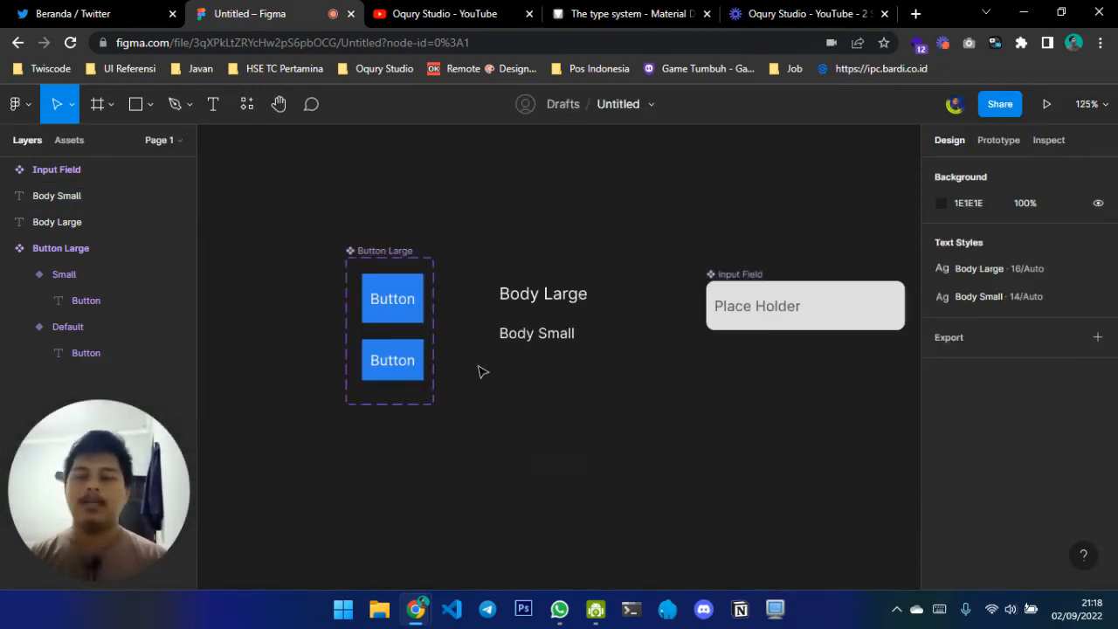
left_click(390, 261)
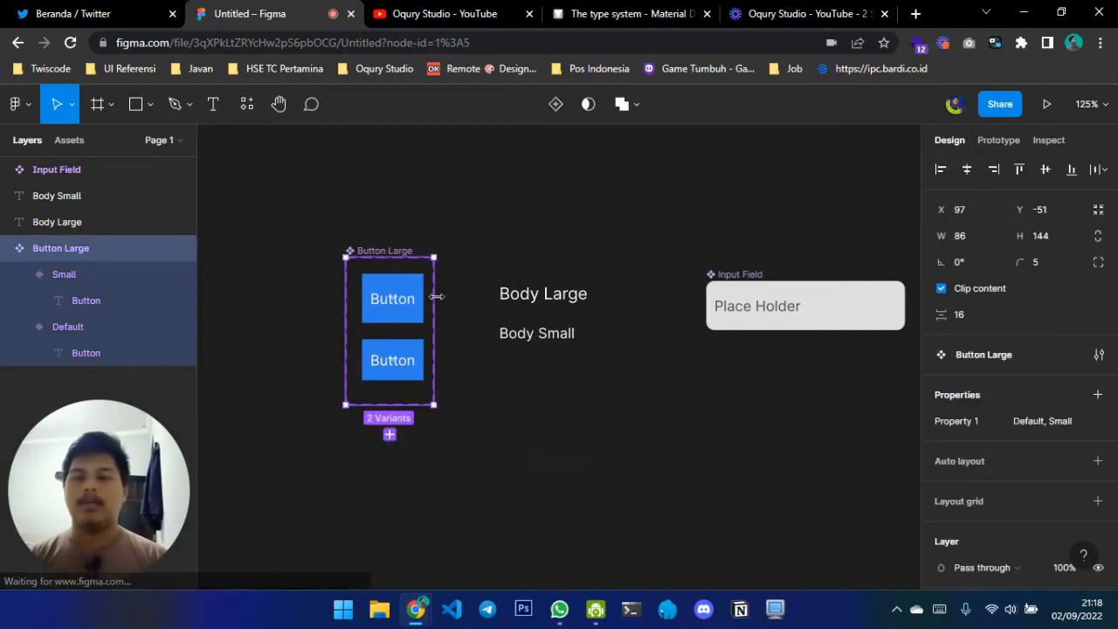
mouse_move(435, 302)
left_mouse_down()
mouse_move(452, 305)
mouse_move(446, 312)
left_mouse_up()
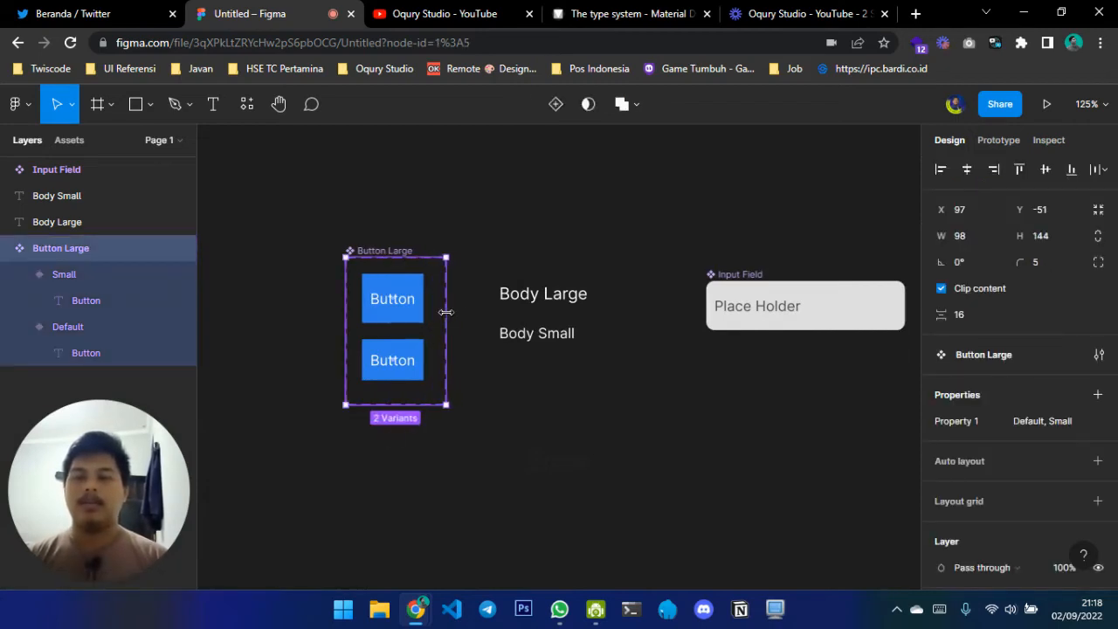
left_click(664, 454)
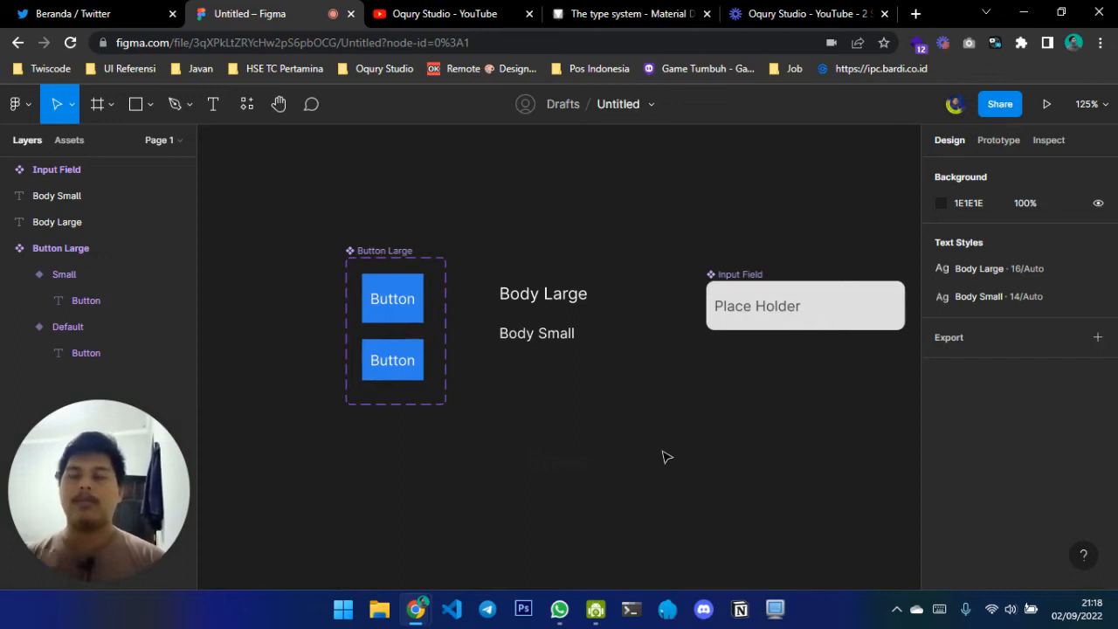
Add an Android Large frame of 360 × 800 to the canvas
left_click(93, 104)
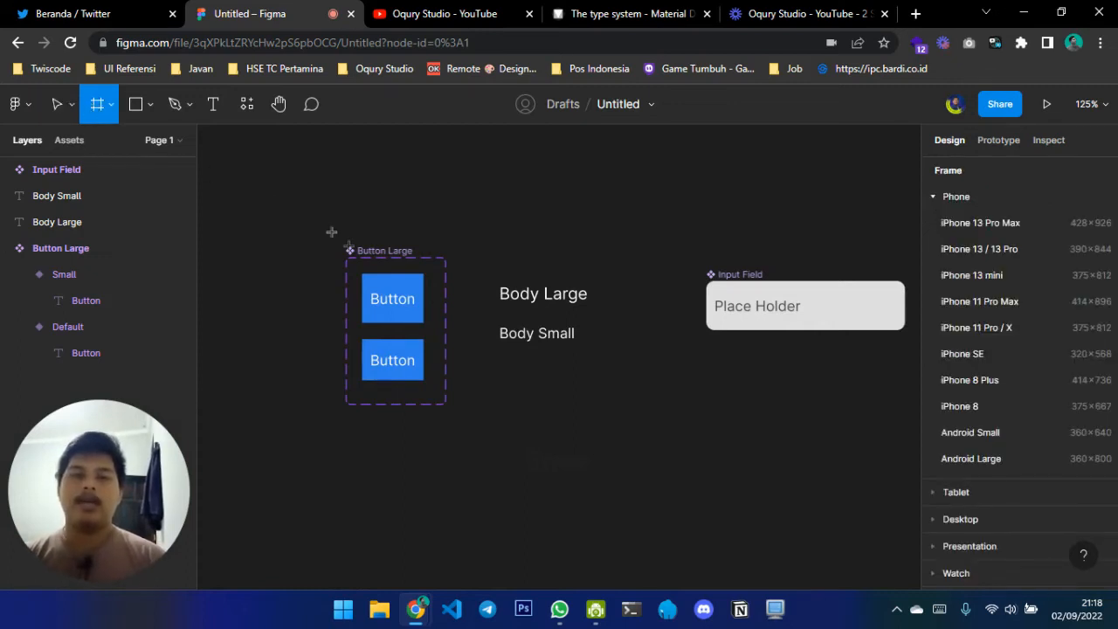
left_click(1029, 462)
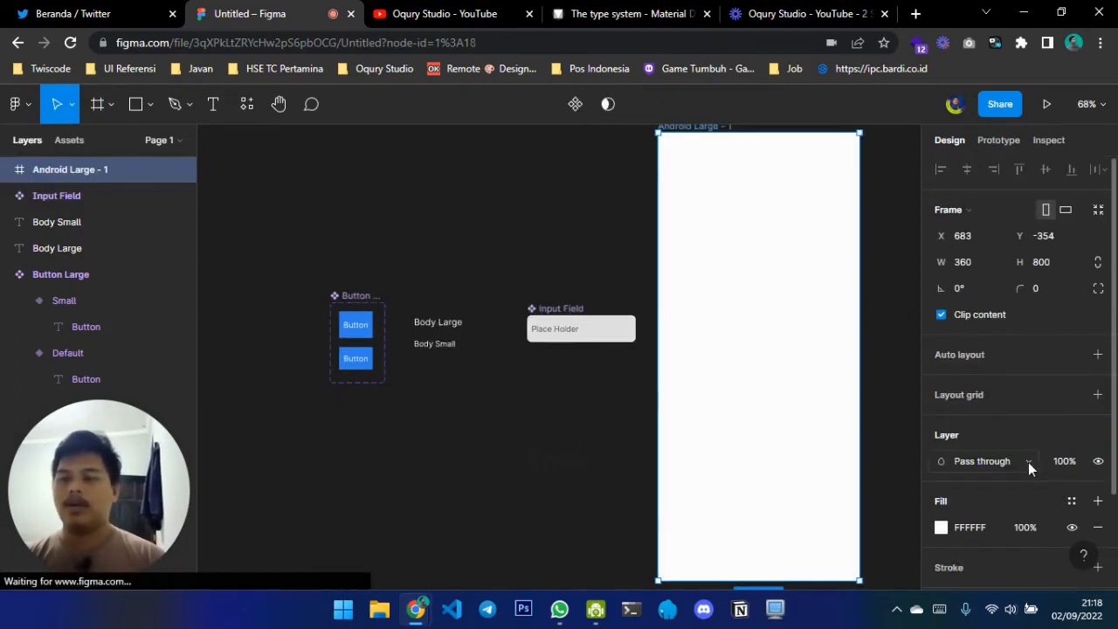
scroll(669, 358, "right", 3)
scroll(668, 359, "up", 2)
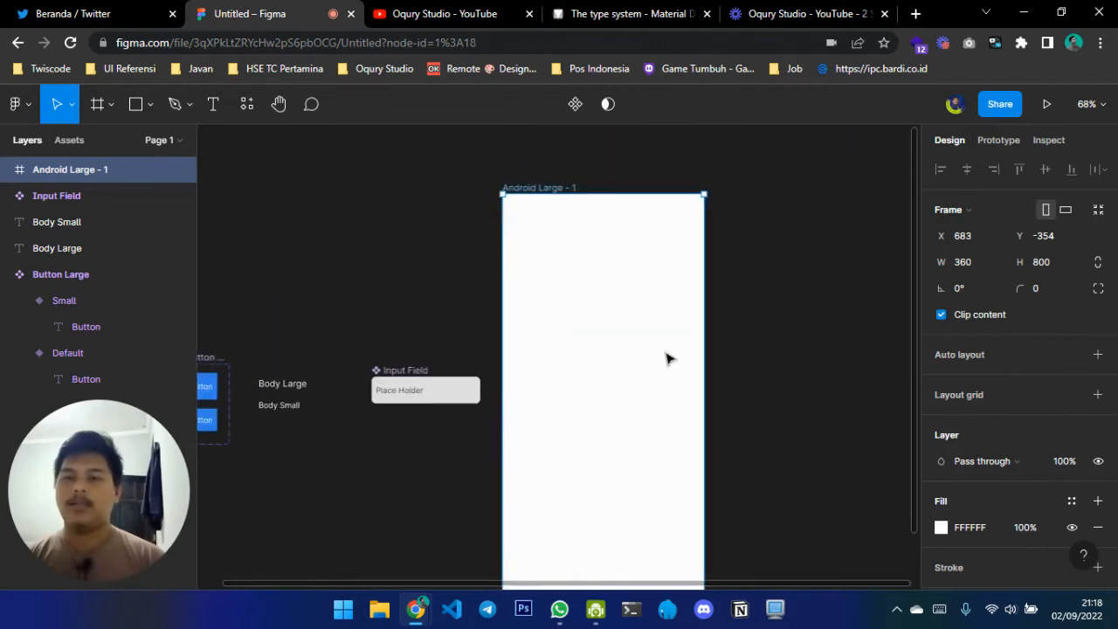
left_click(874, 310)
Move the Android Large frame slightly down and to the right, farther from the Input Field component
double_click(553, 189)
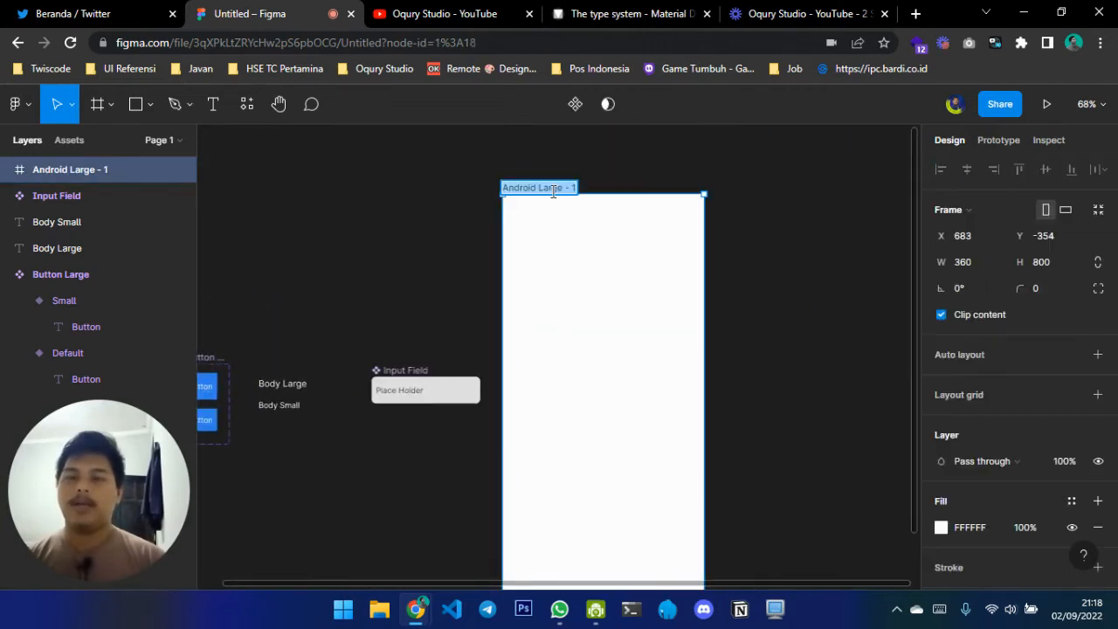
left_click(664, 161)
left_click_drag(552, 187, 588, 219)
scroll(589, 219, "right", 2)
scroll(591, 225, "down", 2)
scroll(592, 226, "up", 1)
scroll(592, 227, "down", 1)
left_click(490, 150)
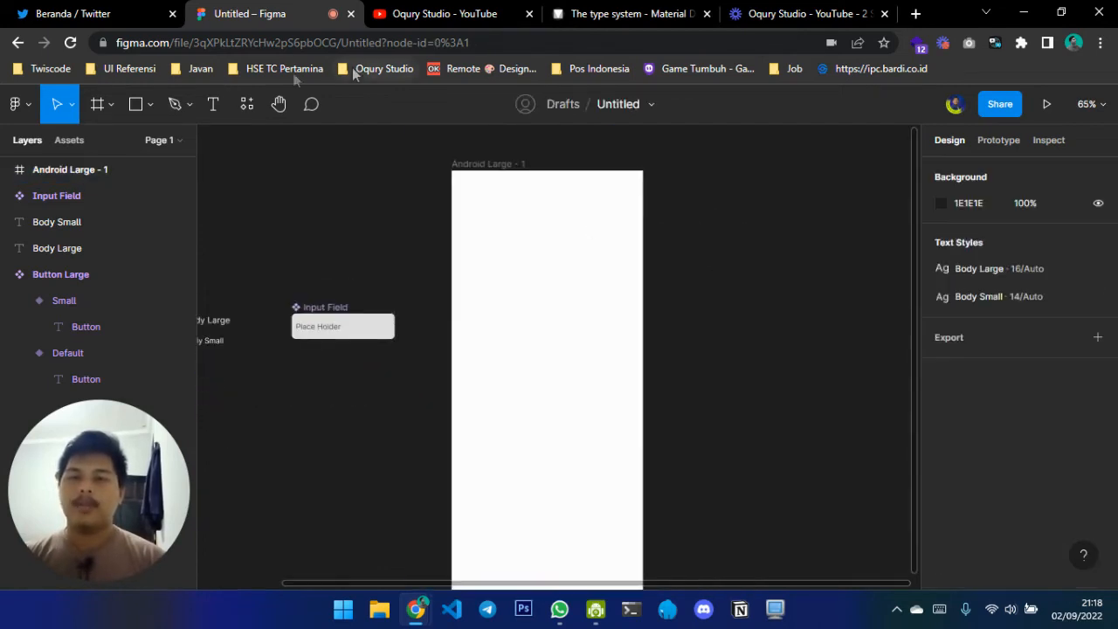
Add a text layer reading "Login" near the upper left of the Android Large frame
left_click(213, 104)
left_click(476, 226)
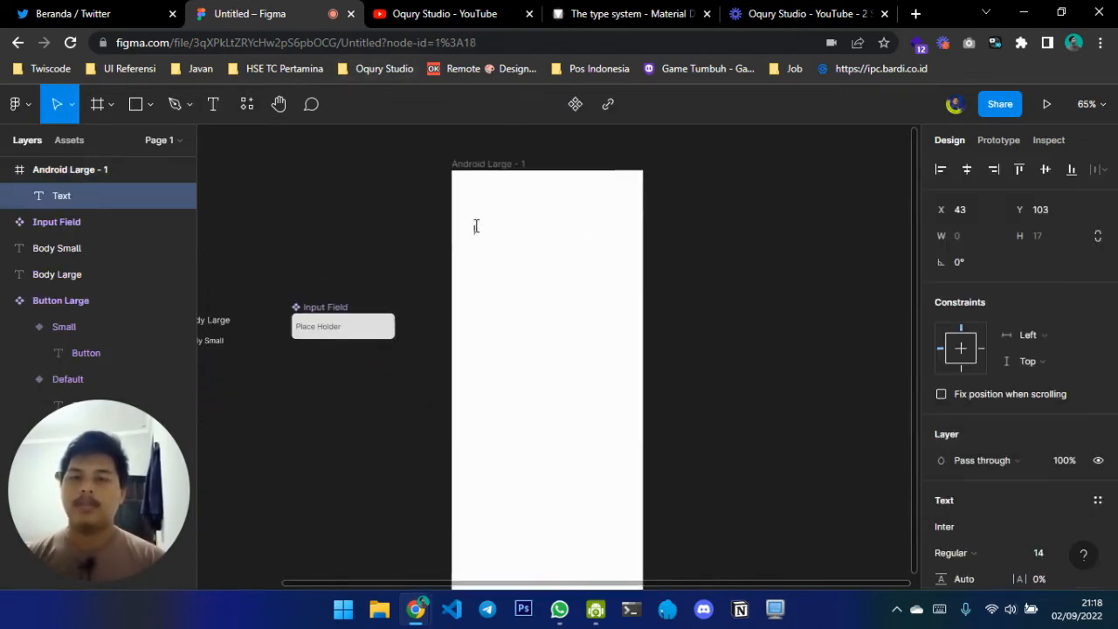
key("shift+l")
type("ogin")
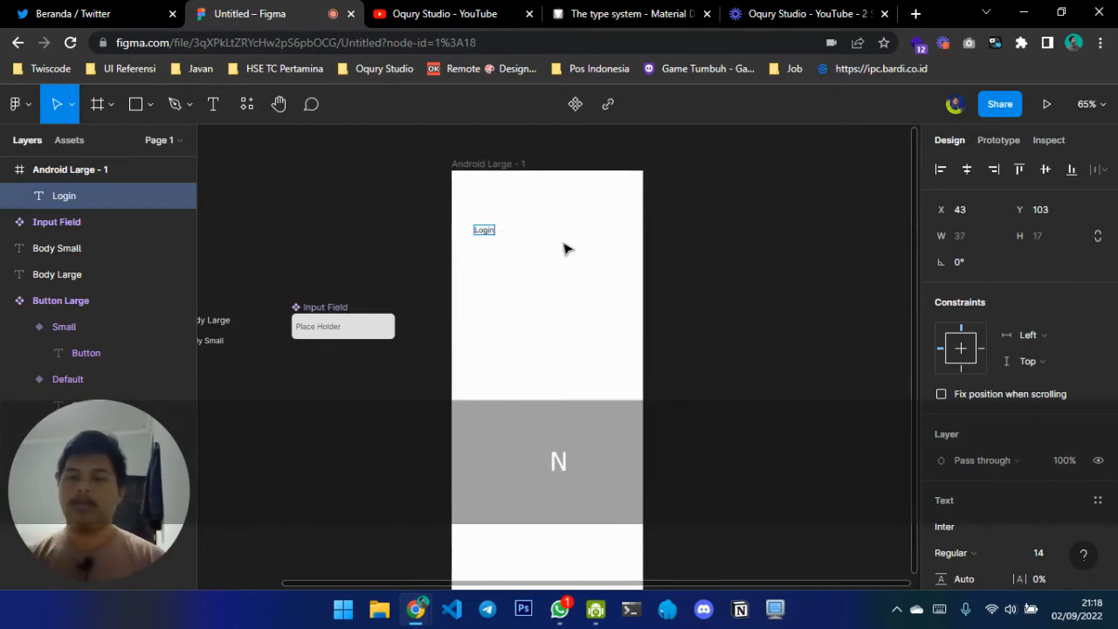
key("Escape")
scroll(564, 249, "up", 4)
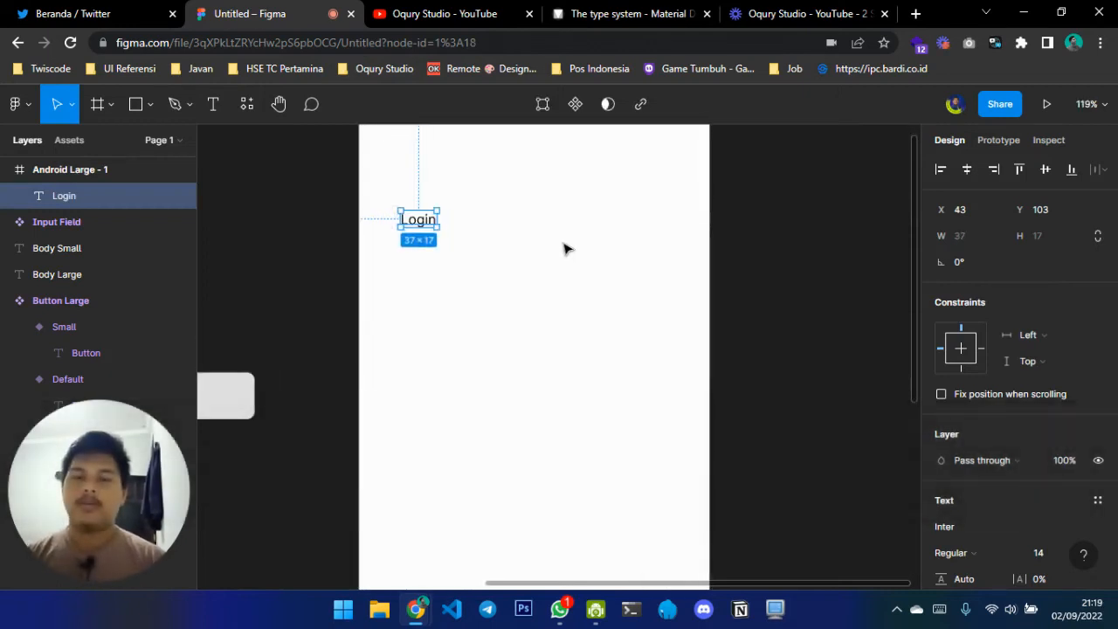
Check the heading sizes in Material Design's type scale and set the Login text's font size to 48 in Figma
left_click(599, 9)
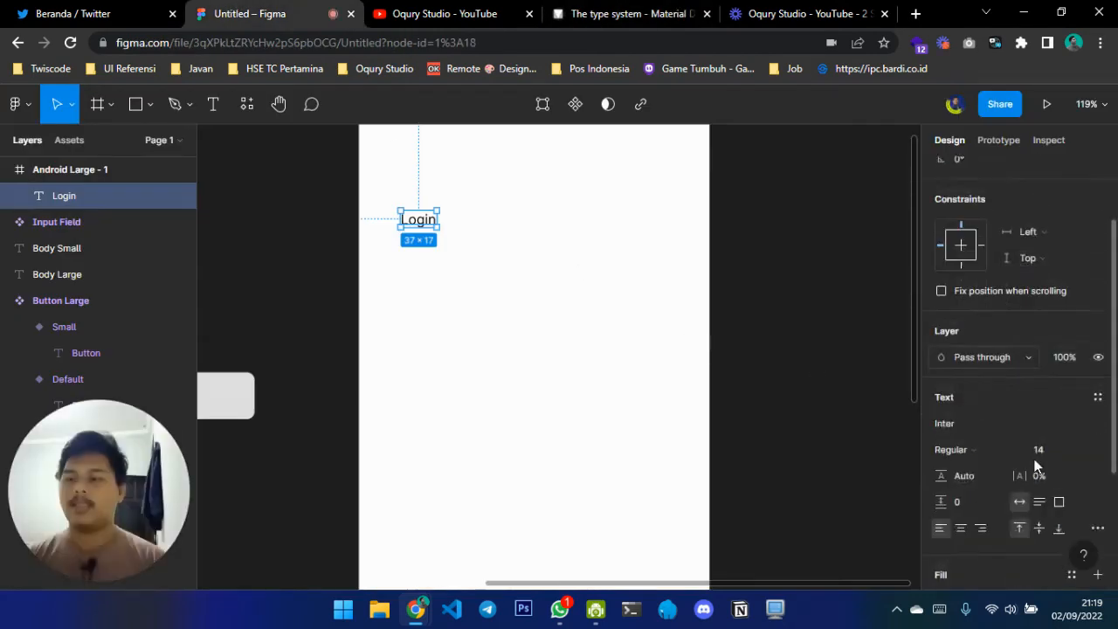
scroll(1035, 468, "down", 1)
left_click(1051, 414)
type("48")
key("Return")
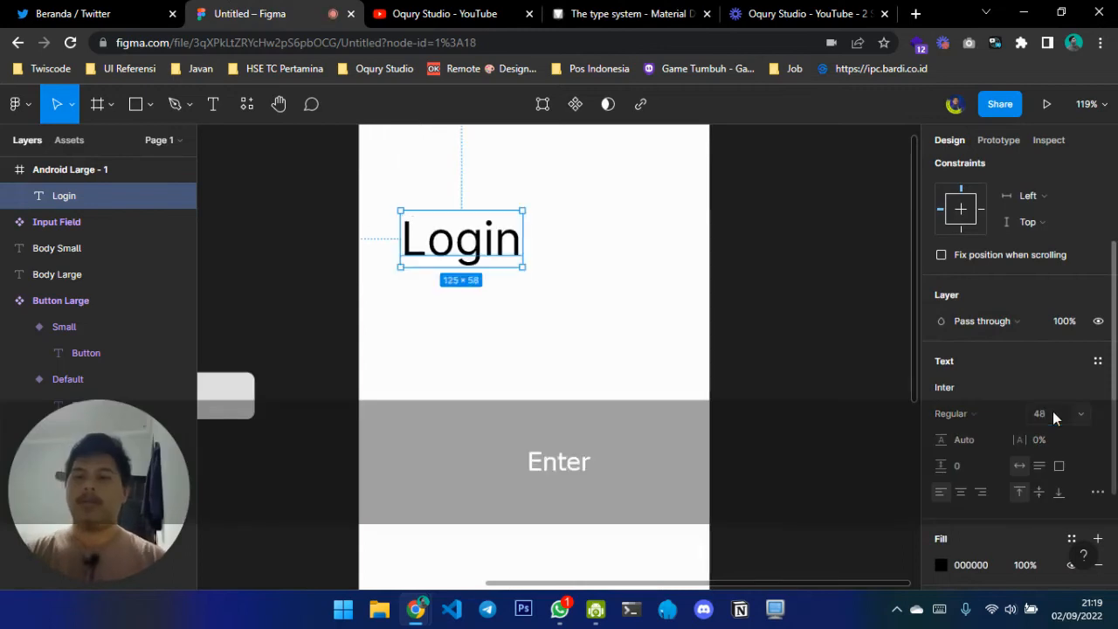
Recheck Material Design's type scale and set the Login text in Figma to size 24 with Semi Bold weight
scroll(507, 187, "down", 3)
scroll(506, 189, "up", 3)
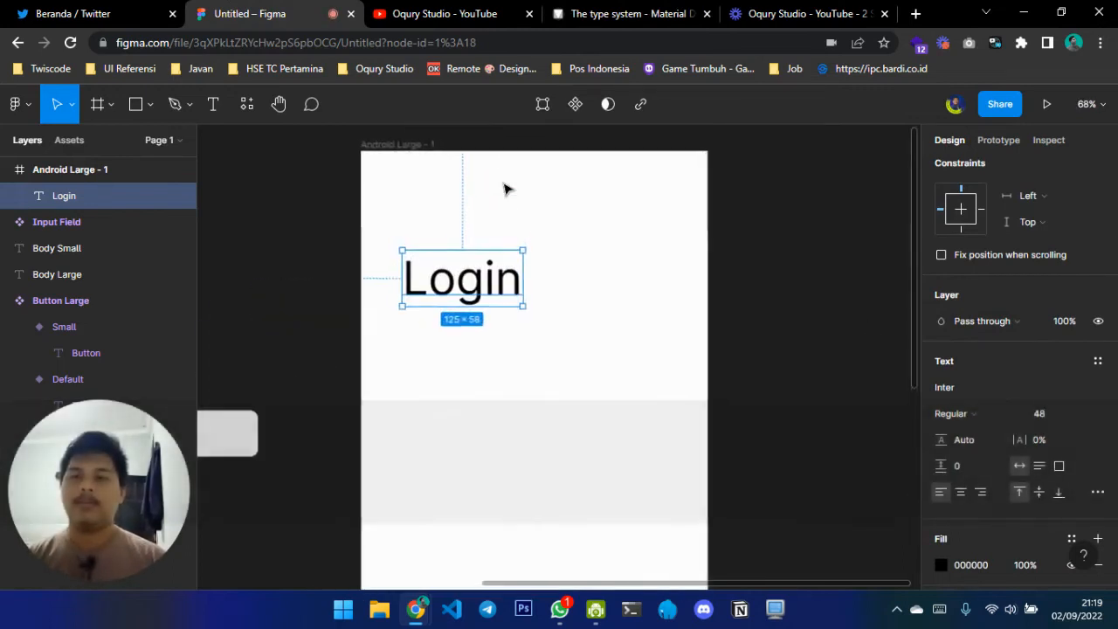
left_click(690, 10)
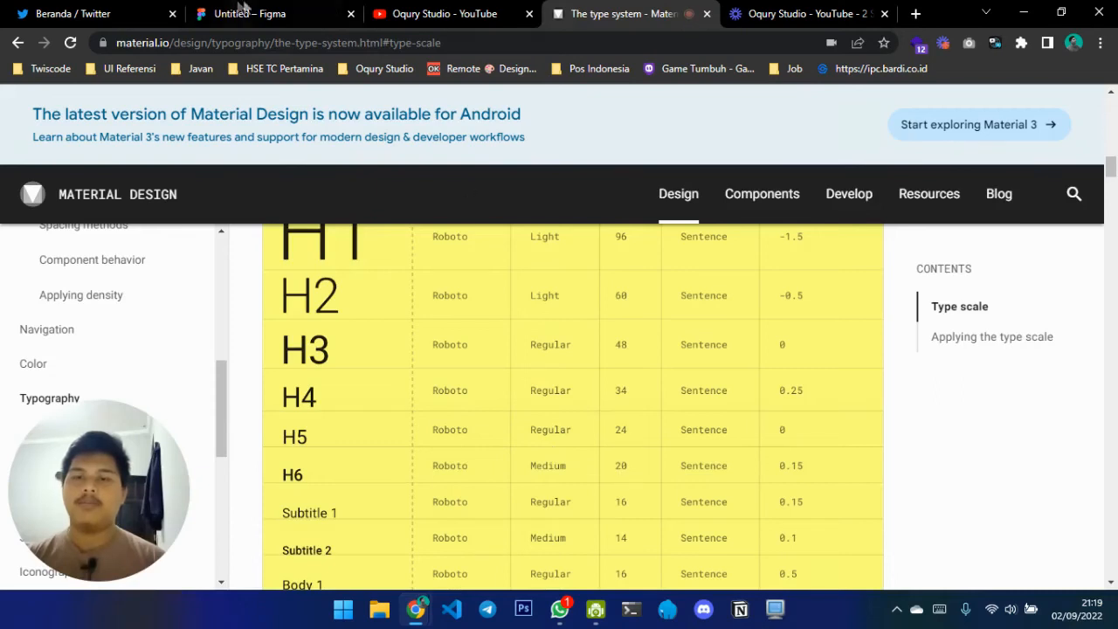
left_click(243, 11)
left_click(1038, 415)
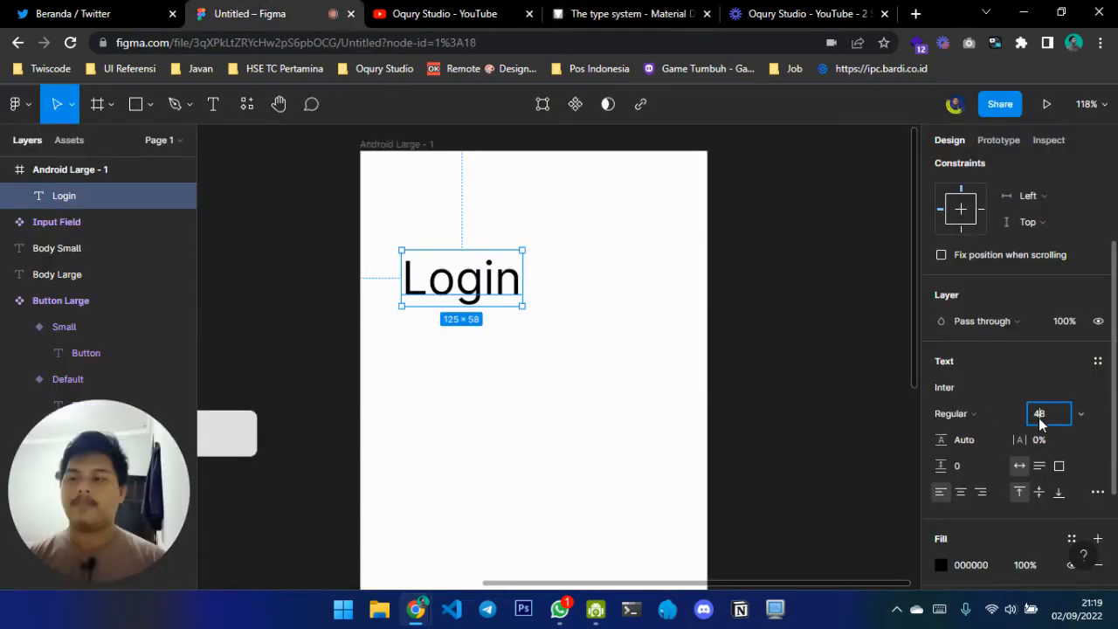
type("24")
key("Return")
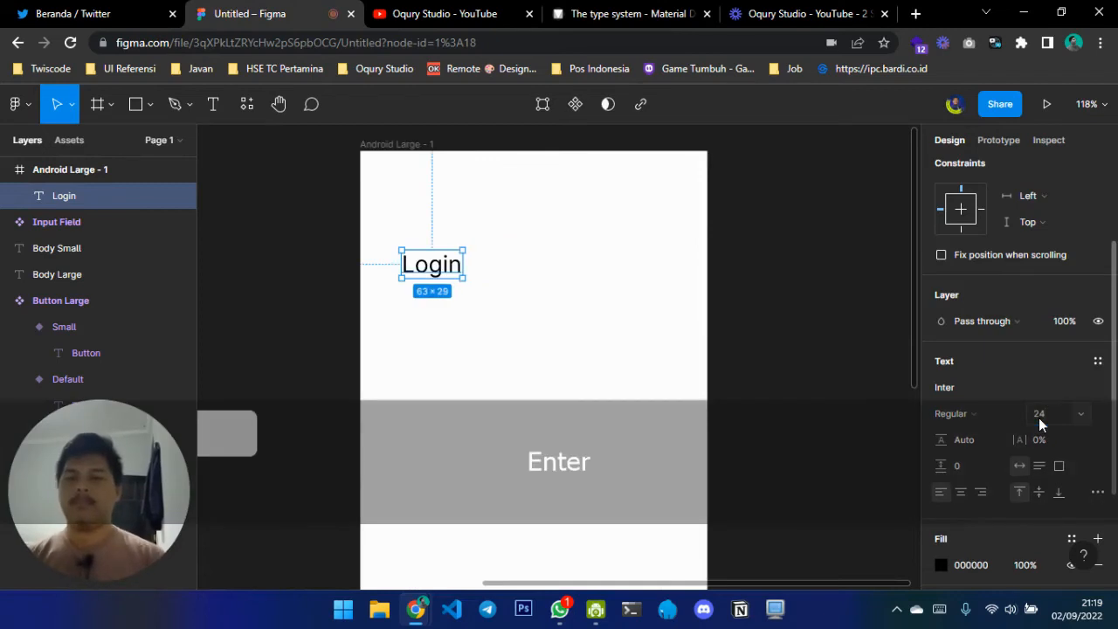
left_click(999, 418)
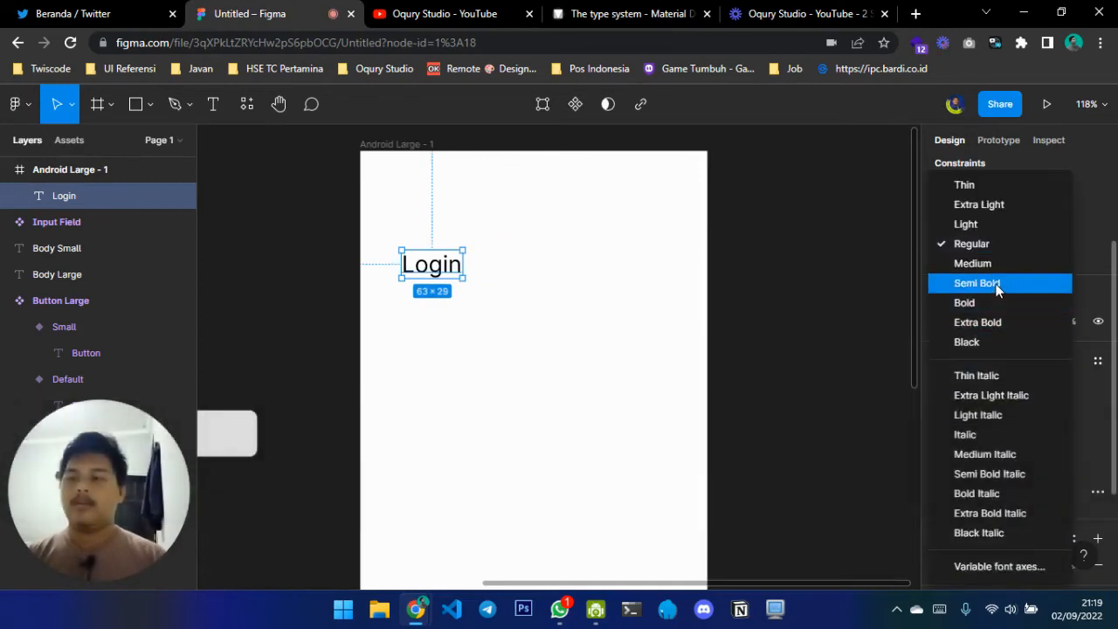
left_click(999, 284)
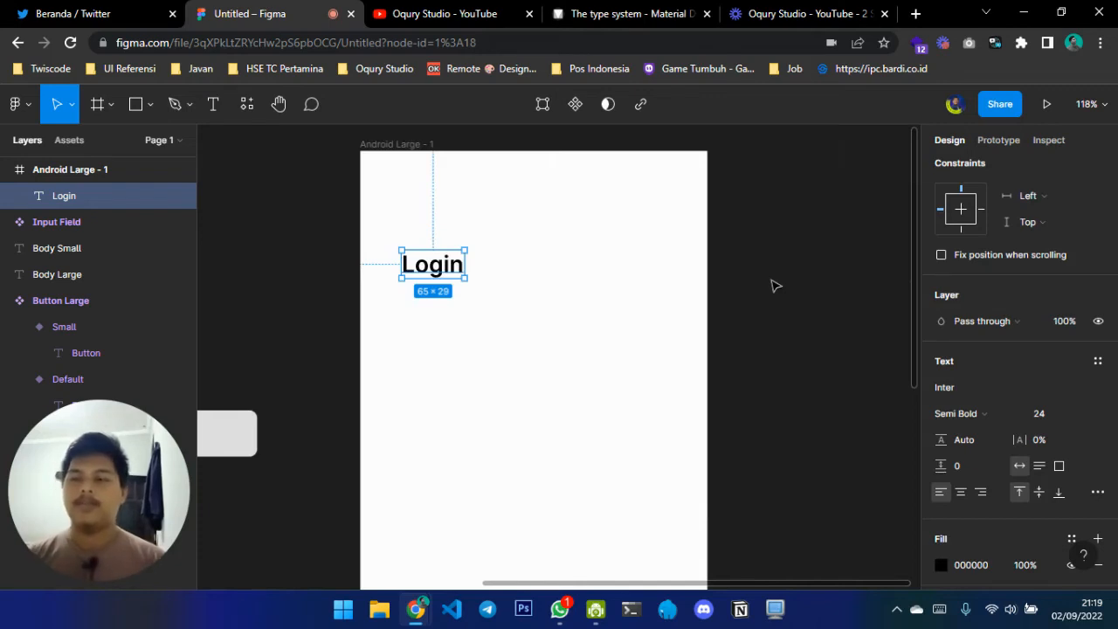
left_click(774, 285)
Search the components for "input" and place an Input Field instance below the Login text in the Android Large frame
scroll(774, 284, "left", 3)
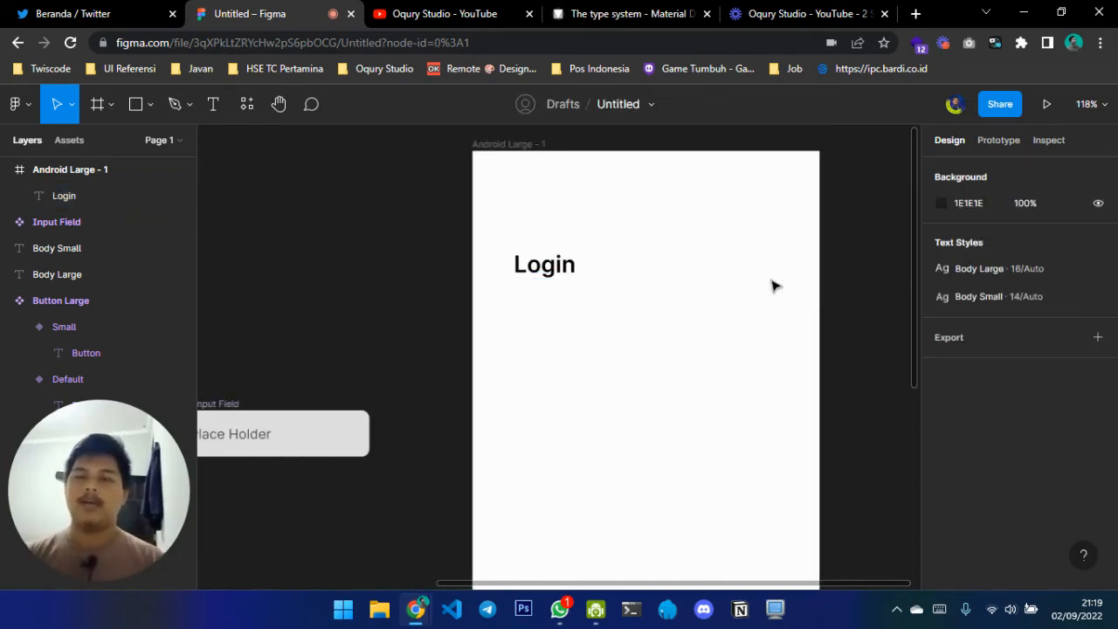
scroll(743, 280, "right", 2)
scroll(346, 257, "down", 3)
scroll(347, 257, "up", 3)
left_click(243, 111)
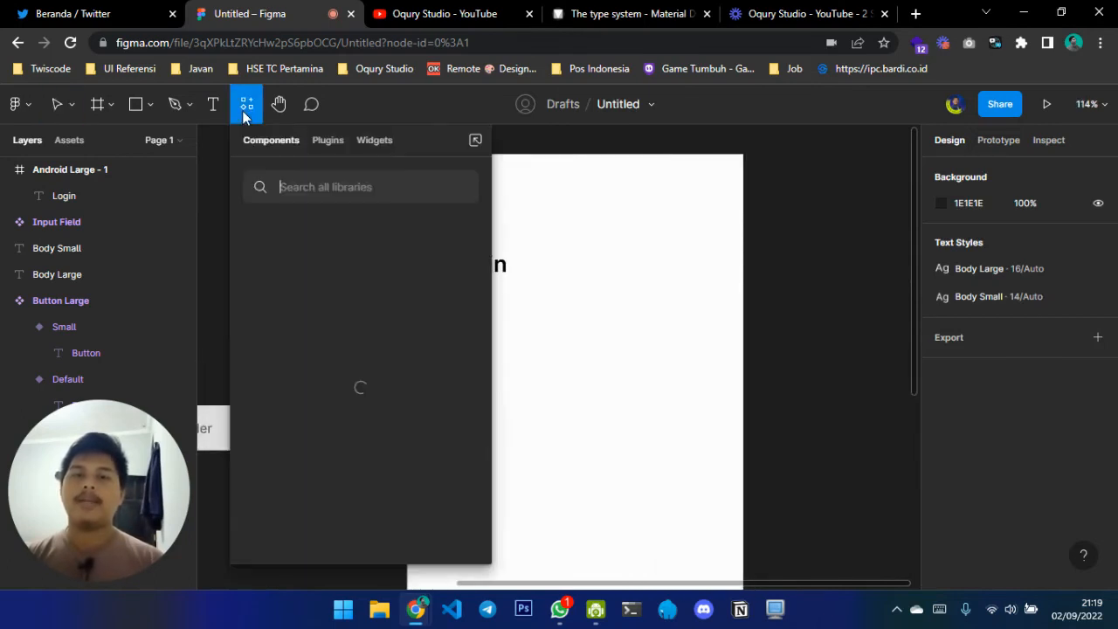
type("input")
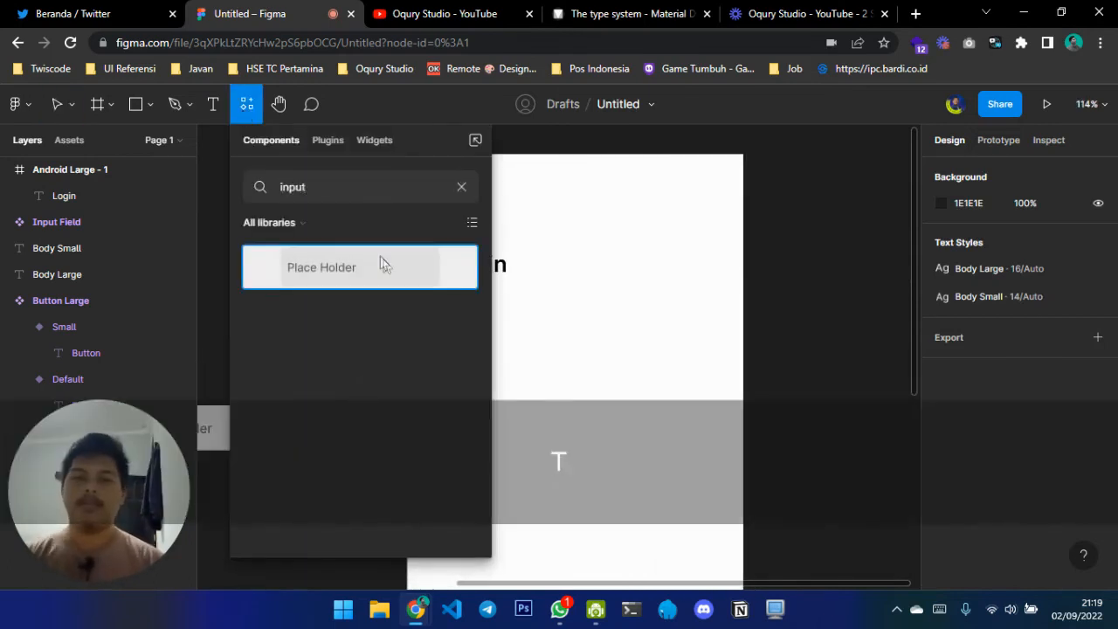
left_click_drag(375, 280, 596, 355)
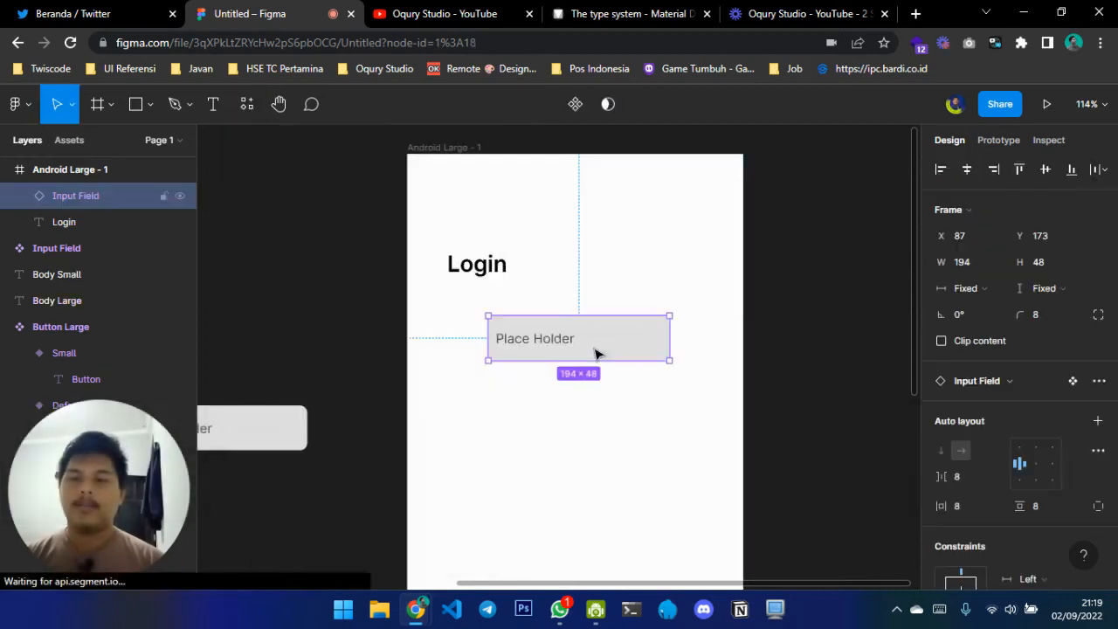
Wrap the Login text and the Input Field instance in a vertical auto layout frame with top-left alignment
scroll(541, 306, "down", 1)
key("shift")
left_click(463, 241, "shift")
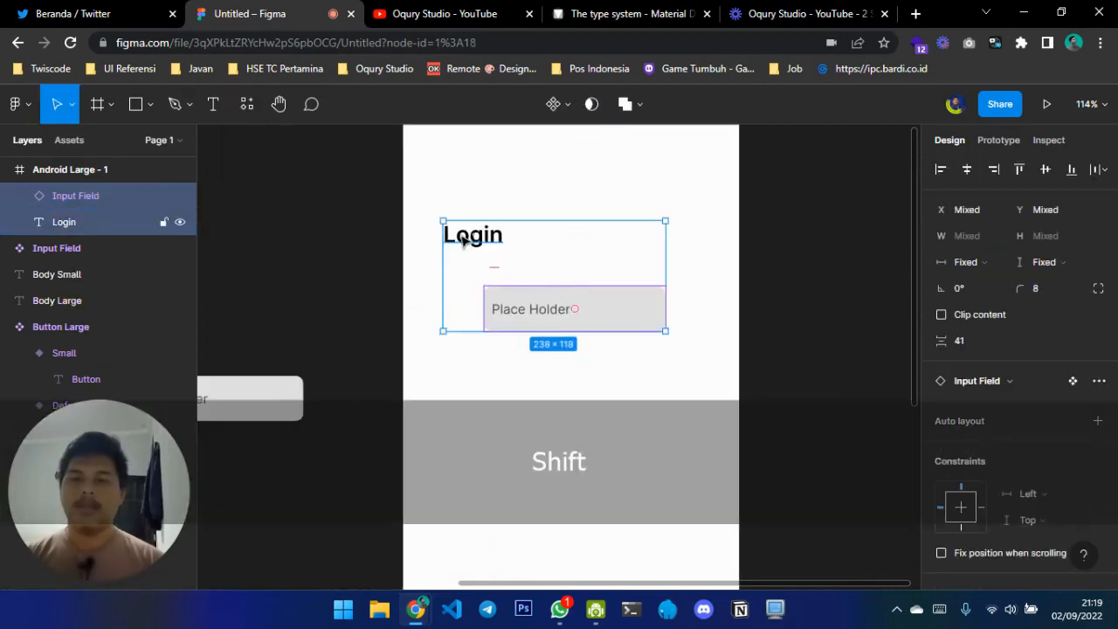
key("shift+a")
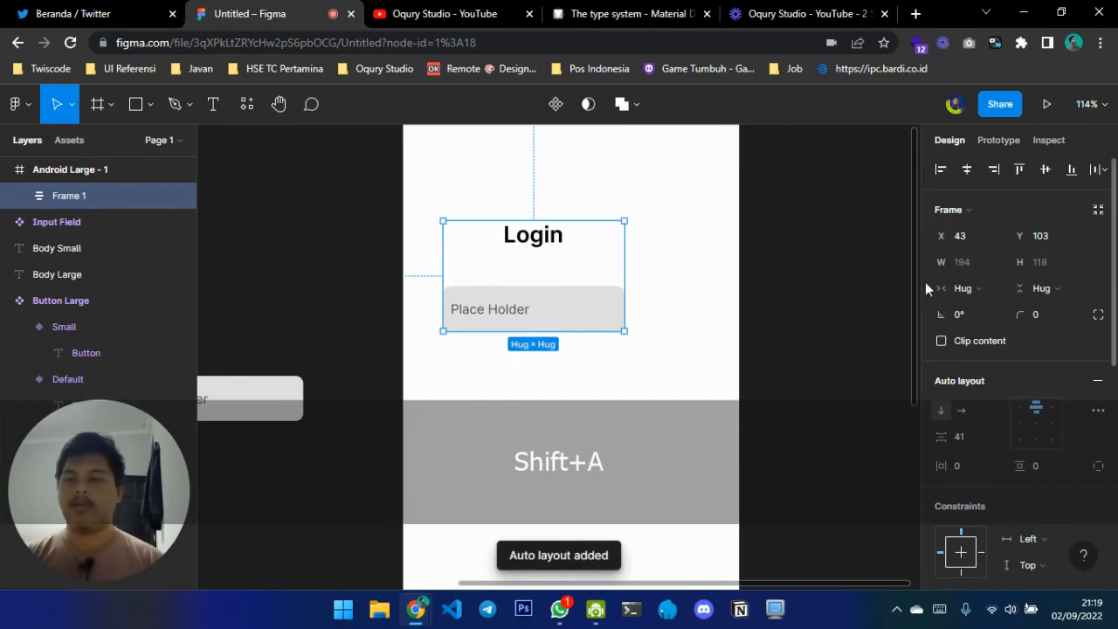
left_click(1022, 411)
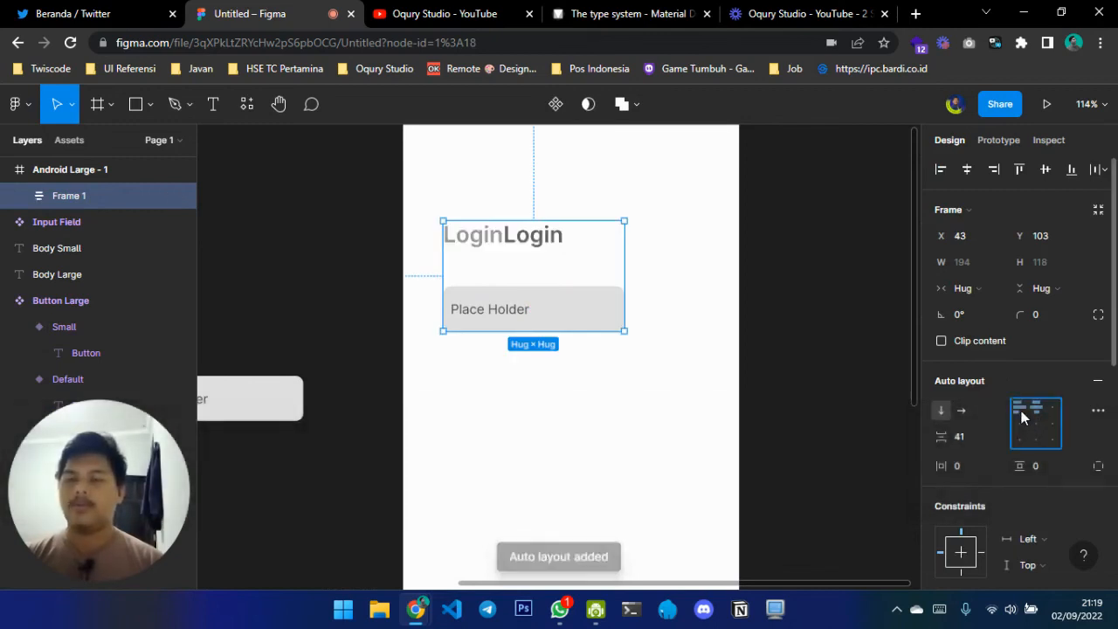
Set the auto layout frame's width to 328 and center it horizontally within the Android Large frame
left_click(991, 283)
left_click(991, 276)
left_click(978, 271)
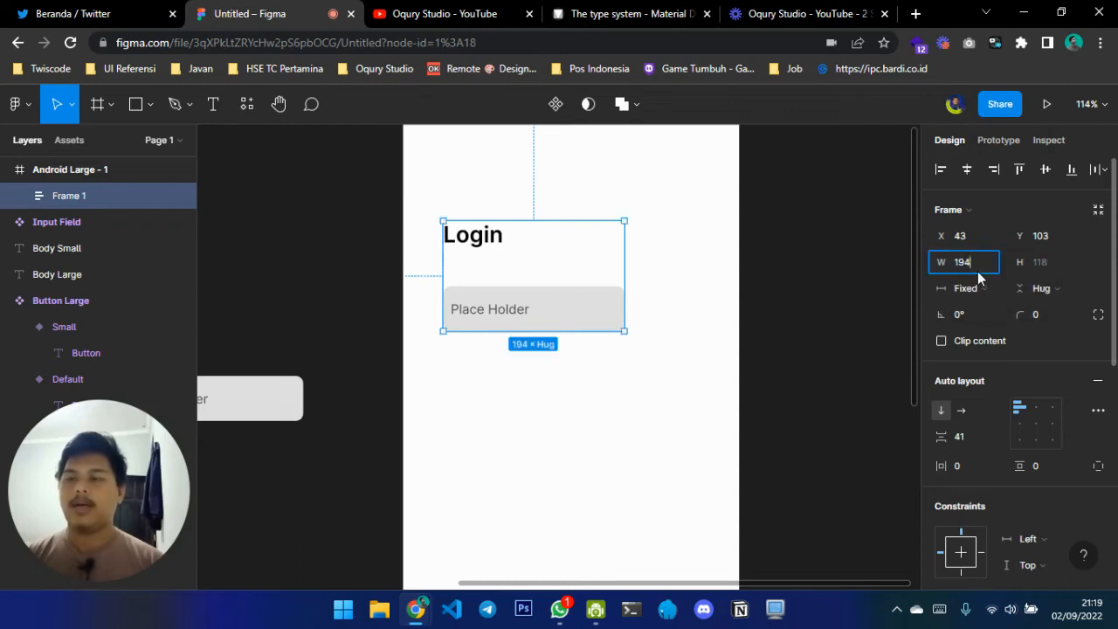
type("328")
key("Return")
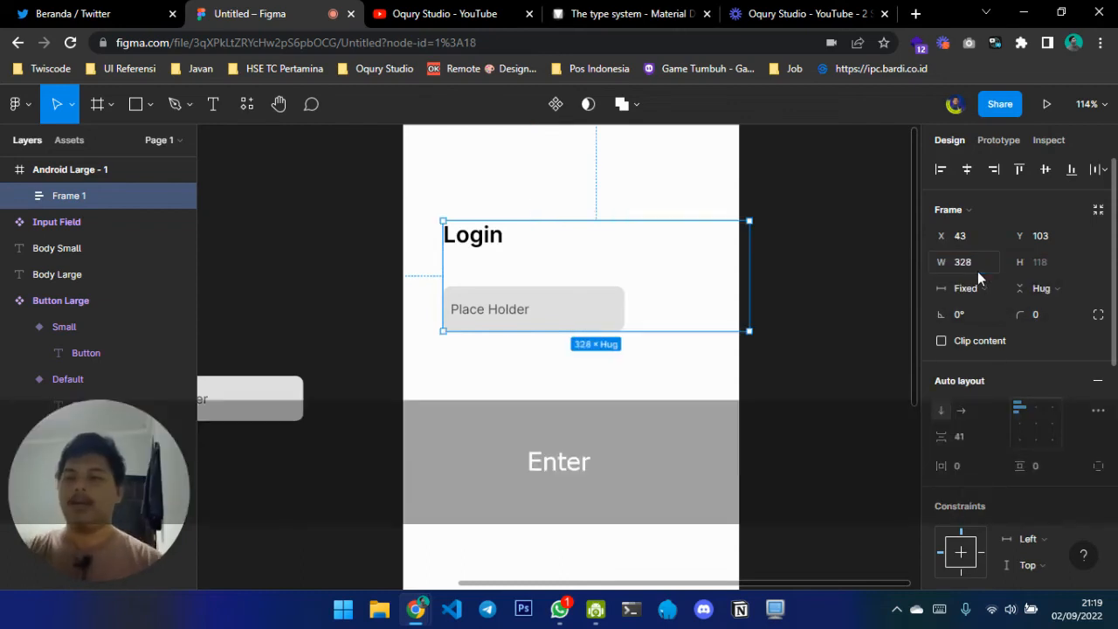
left_click(962, 175)
key("alt")
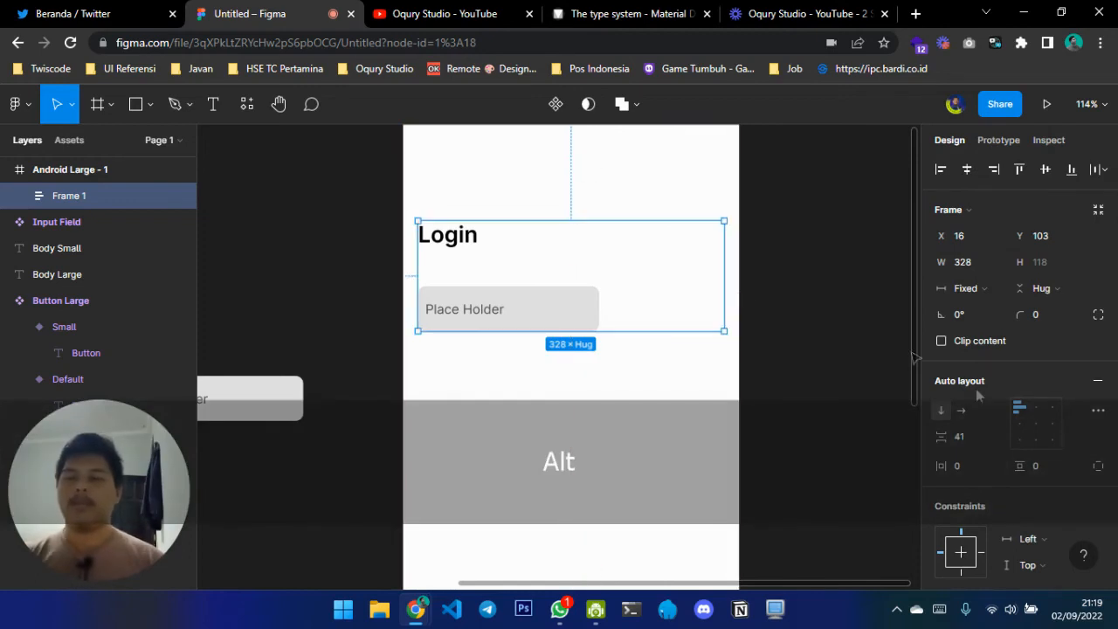
Set the vertical spacing between the Login heading and the input field to 32
left_click(962, 439)
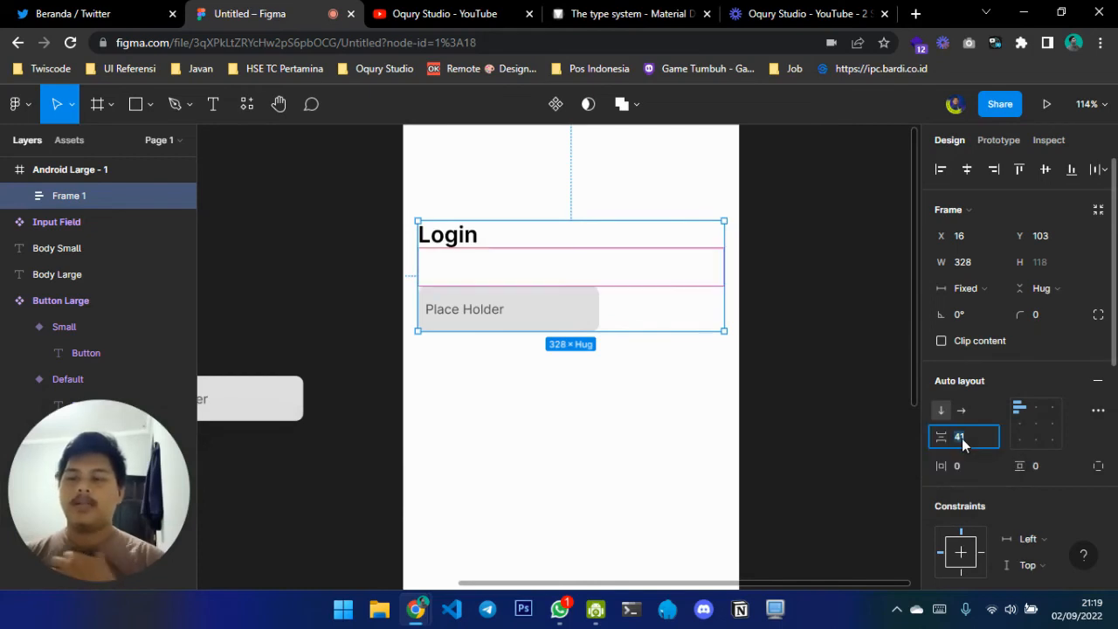
type("32")
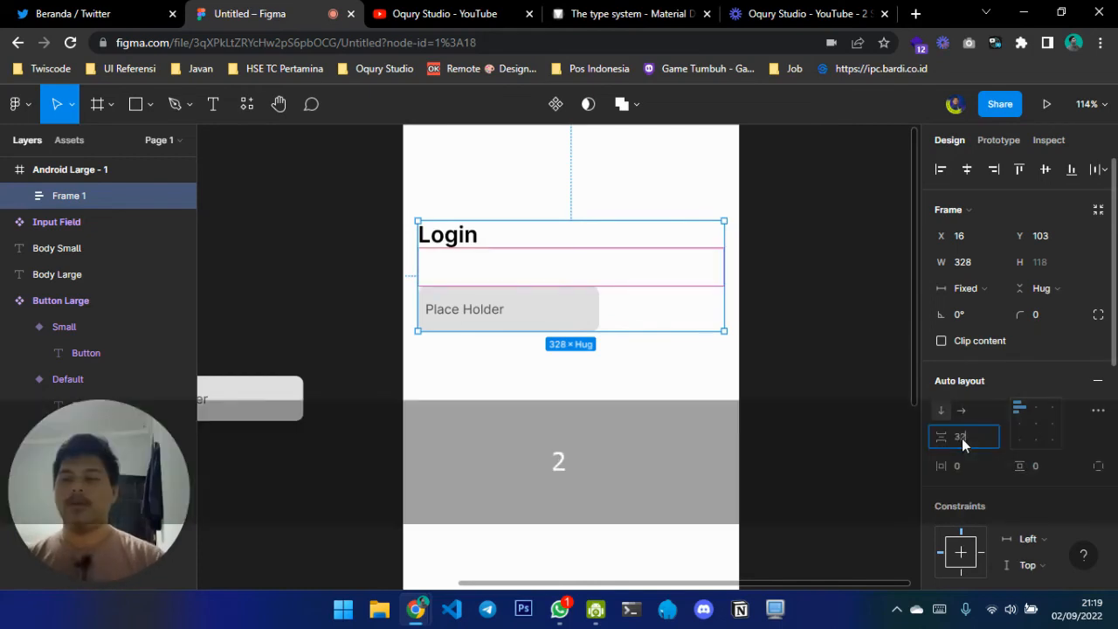
key("Return")
Reduce the vertical spacing between the Login heading and the input field to 24
left_click(962, 438)
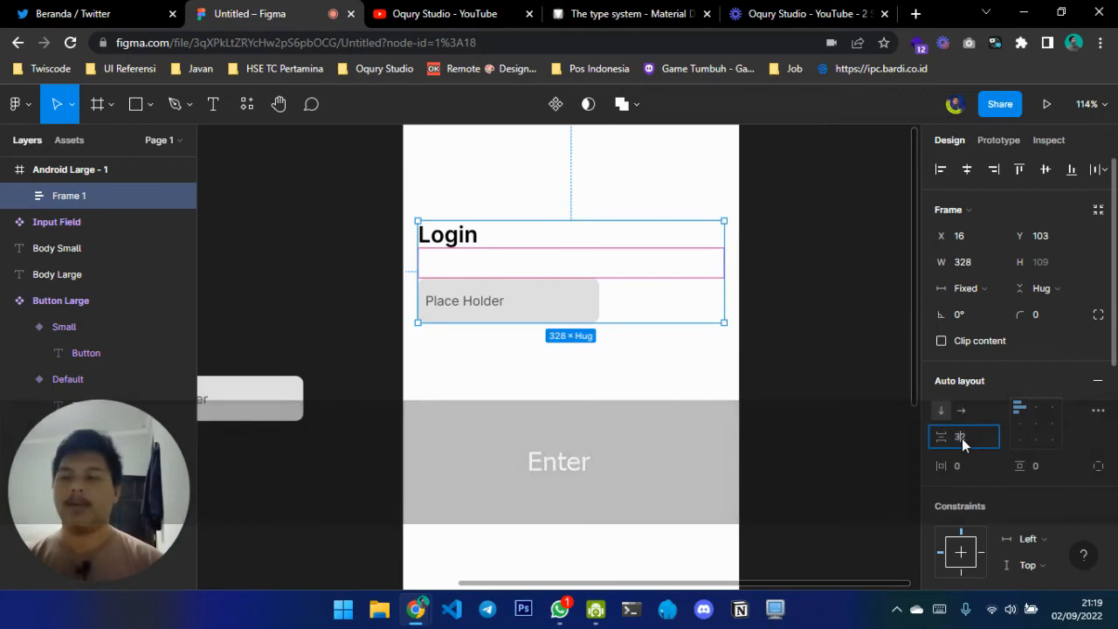
type("24")
key("Return")
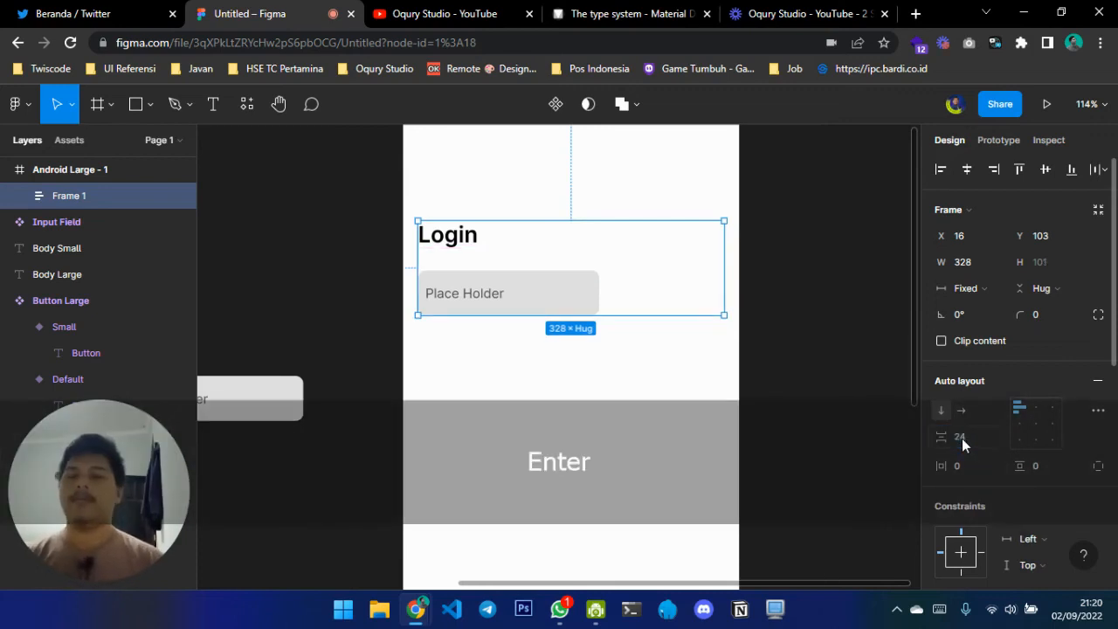
Make the input field's width fill its container and duplicate the field directly below itself
left_click(550, 288)
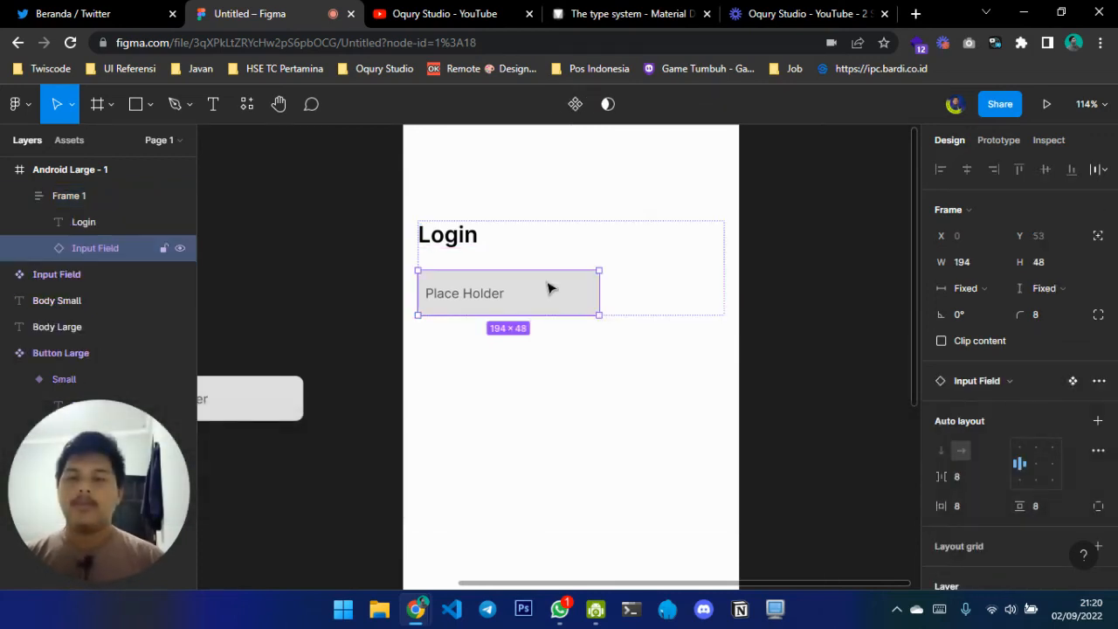
left_click(981, 295)
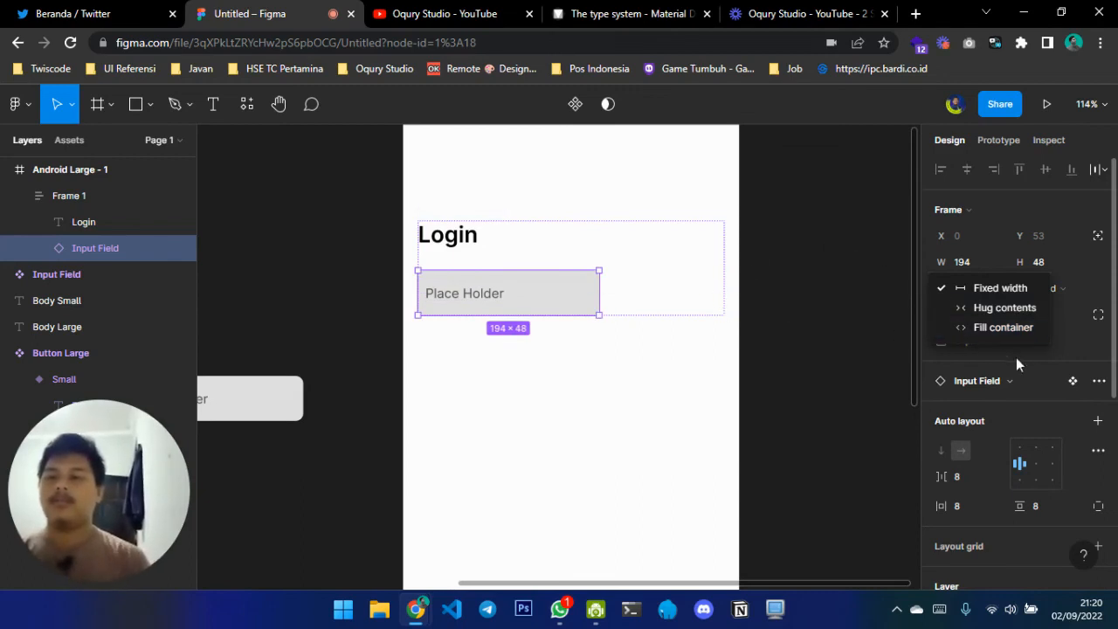
left_click(1005, 331)
key("ctrl+c")
key("ctrl+v")
Group the two input fields in a nested auto layout with a vertical spacing of 16
left_click(622, 293, "shift")
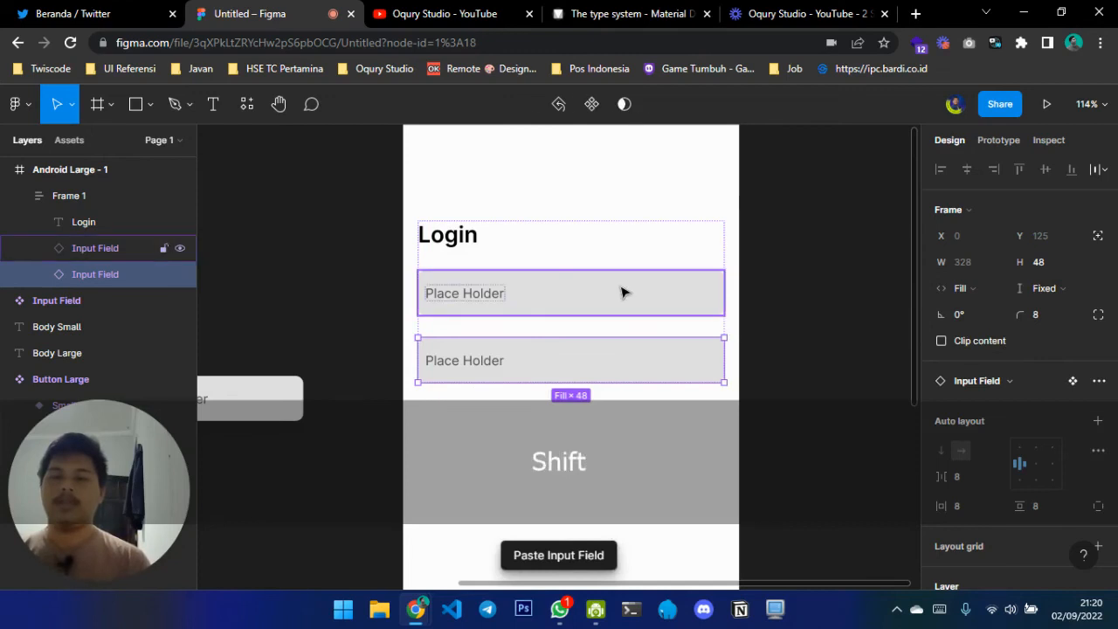
key("shift+a")
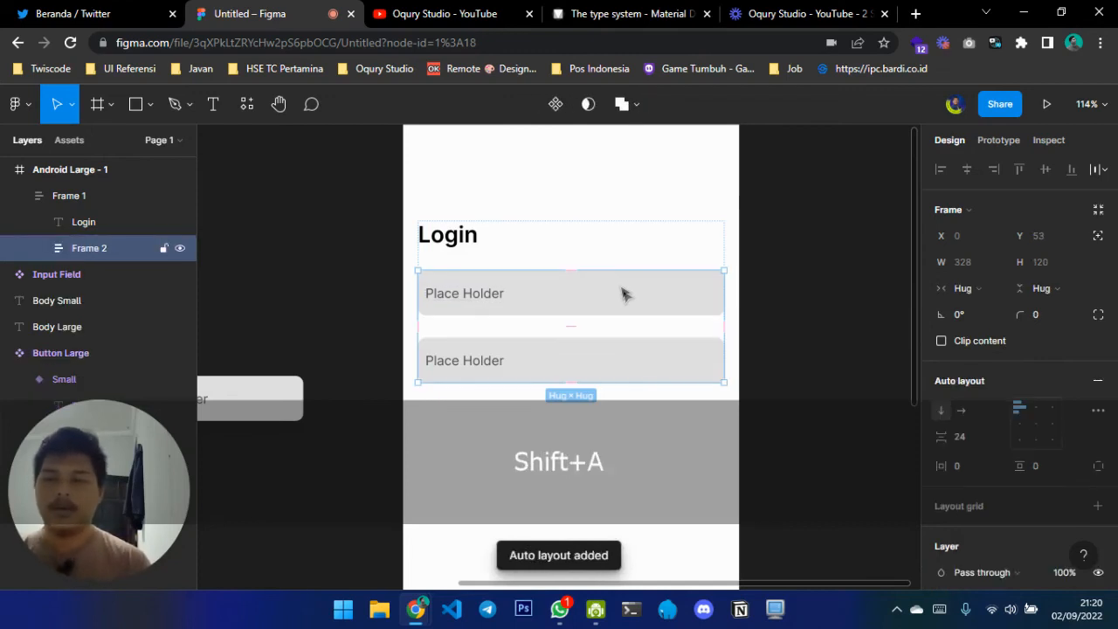
left_click(966, 437)
type("16")
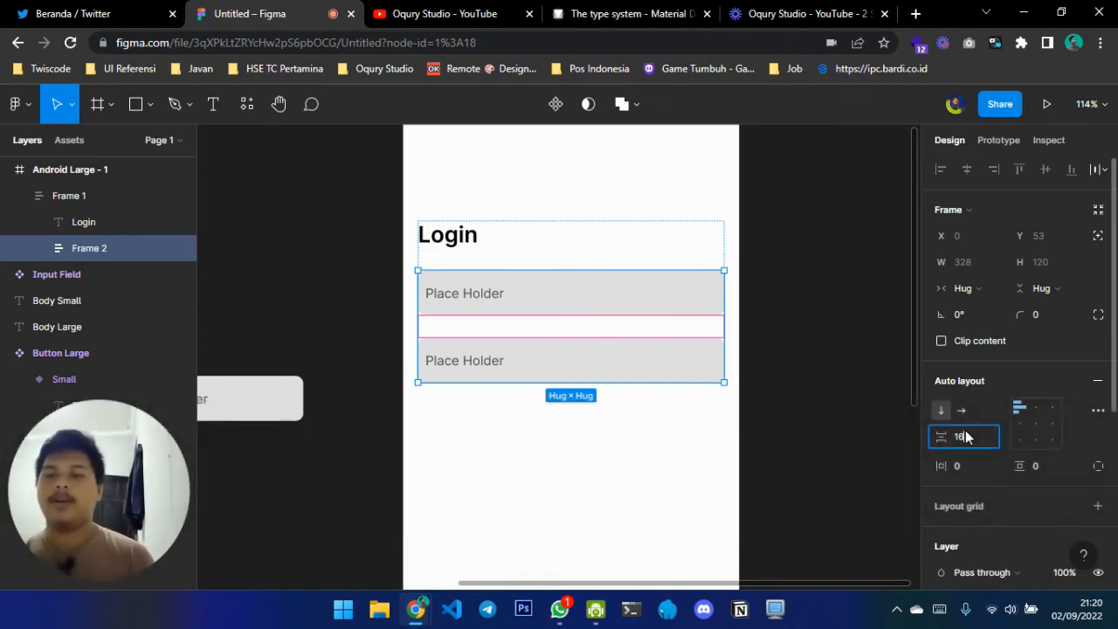
key("Return")
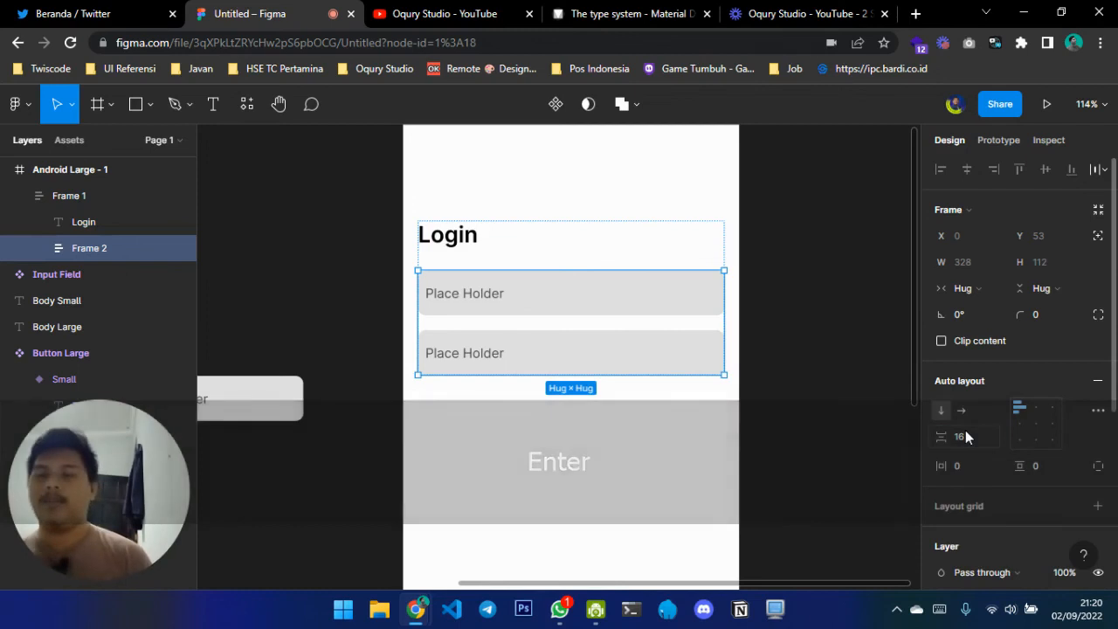
Search the components for "button" and add a Button Large instance beneath the two input fields in the login layout
left_click(804, 307)
scroll(803, 307, "down", 3)
scroll(804, 307, "down", 1)
scroll(804, 306, "up", 2)
scroll(804, 306, "left", 1)
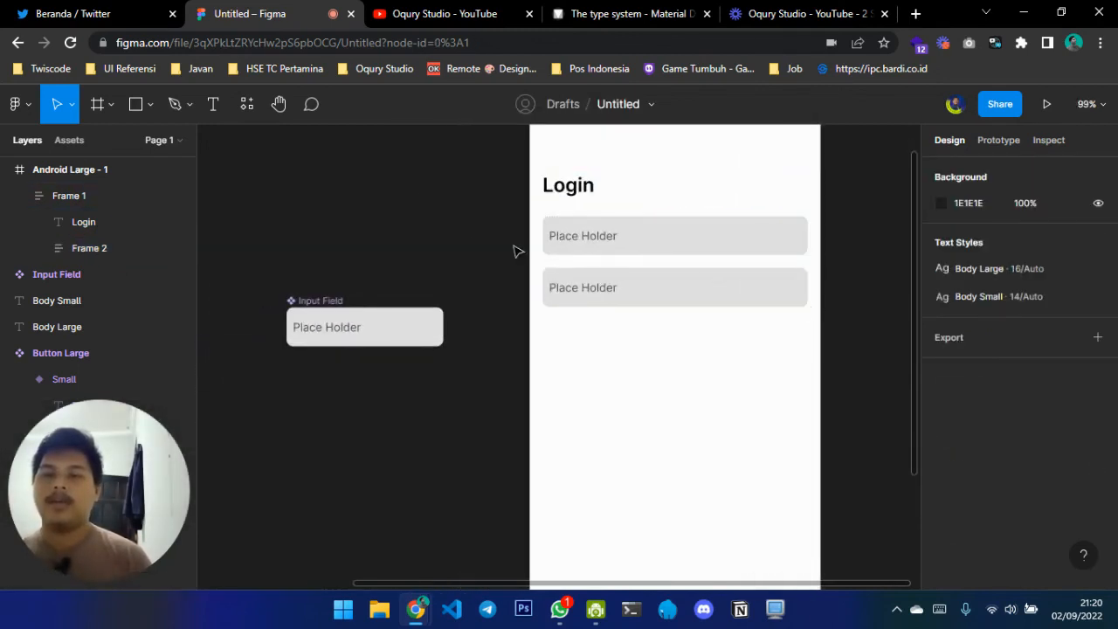
left_click(247, 104)
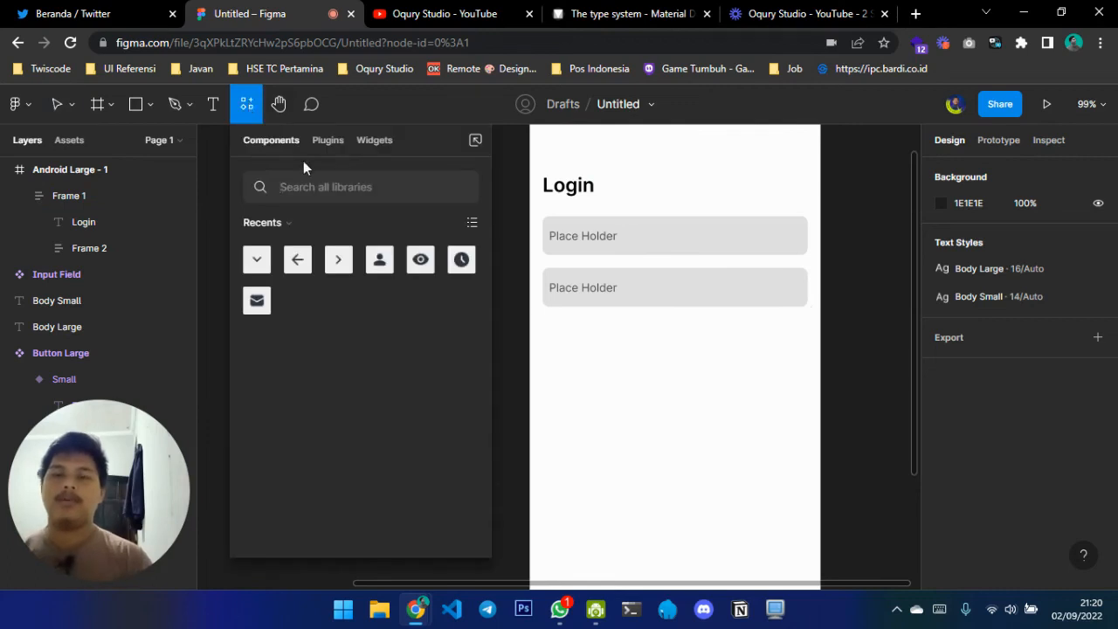
type("button")
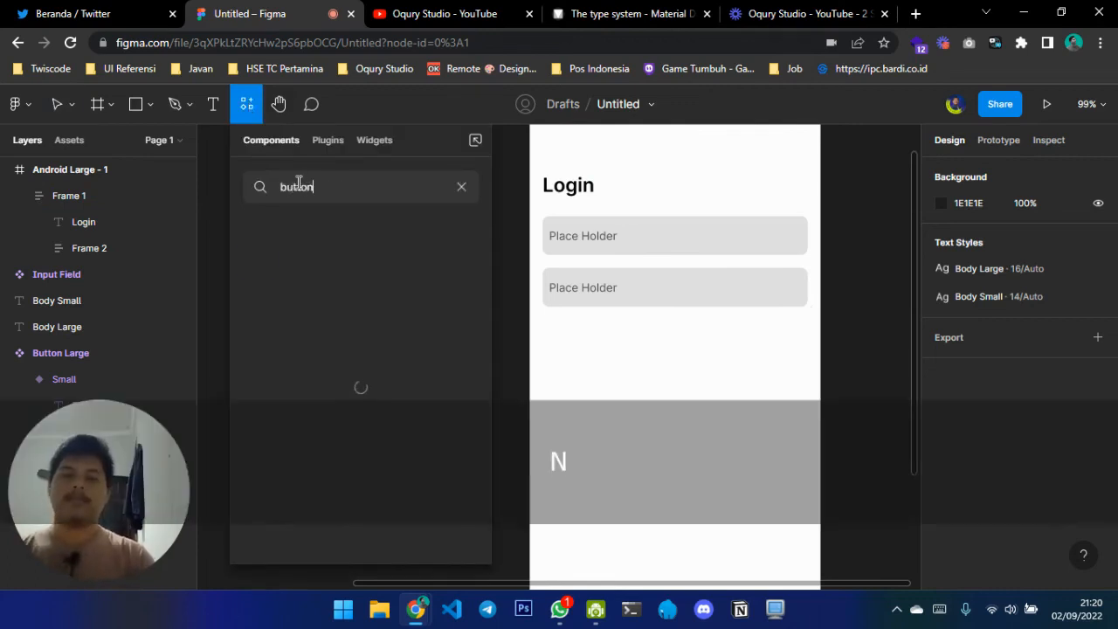
left_click_drag(256, 258, 606, 210)
key("Down")
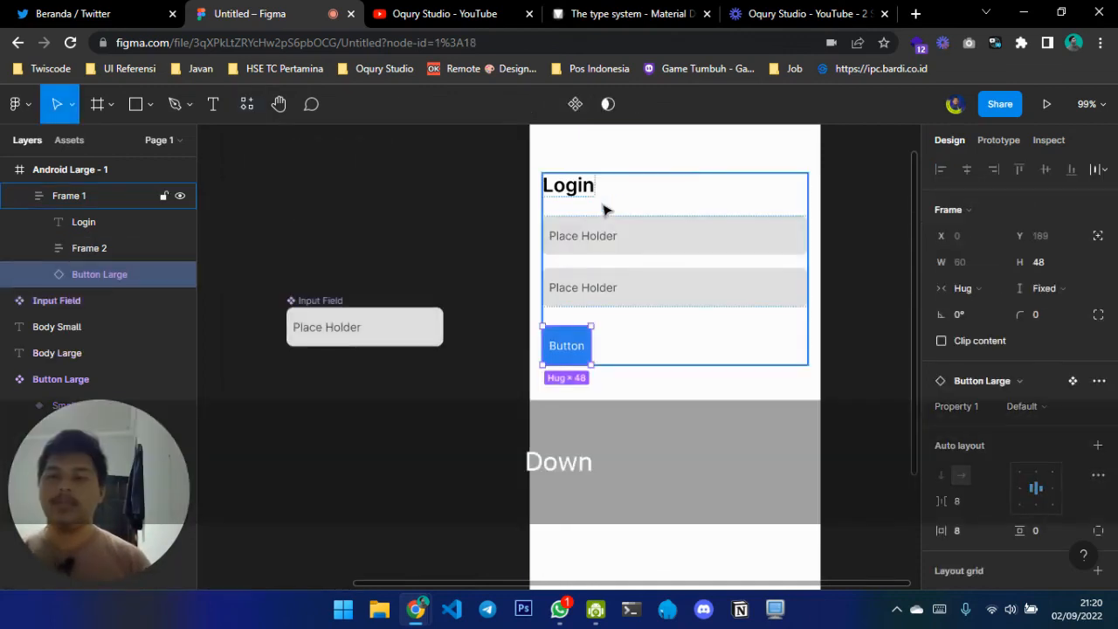
Make the Button Large instance's width fill its container
scroll(603, 210, "right", 2)
left_click(941, 286)
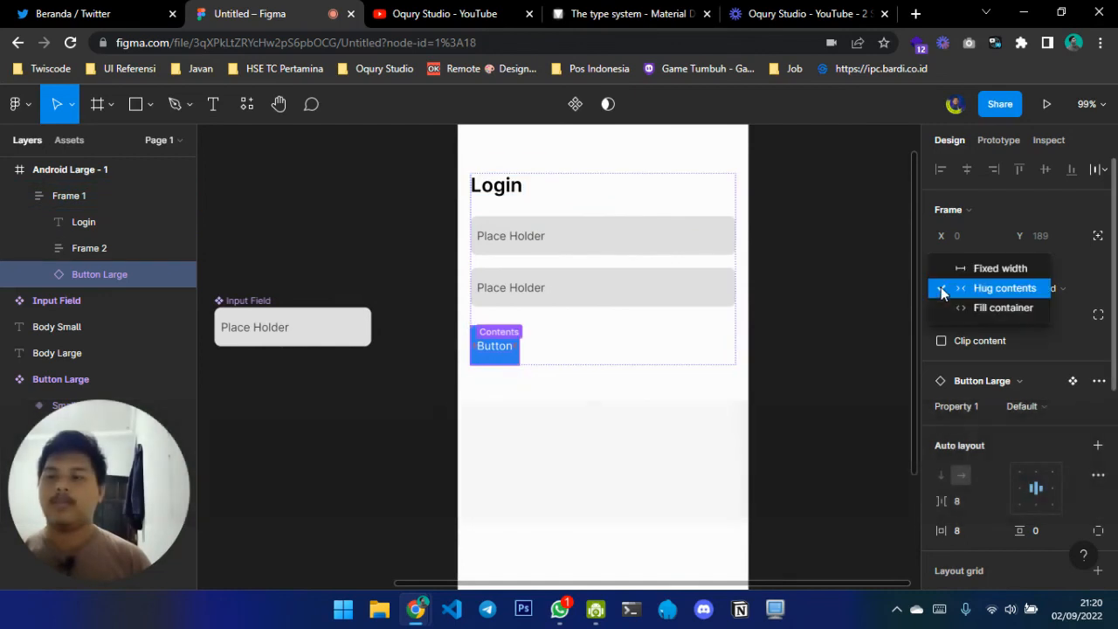
left_click(972, 308)
left_click(793, 390)
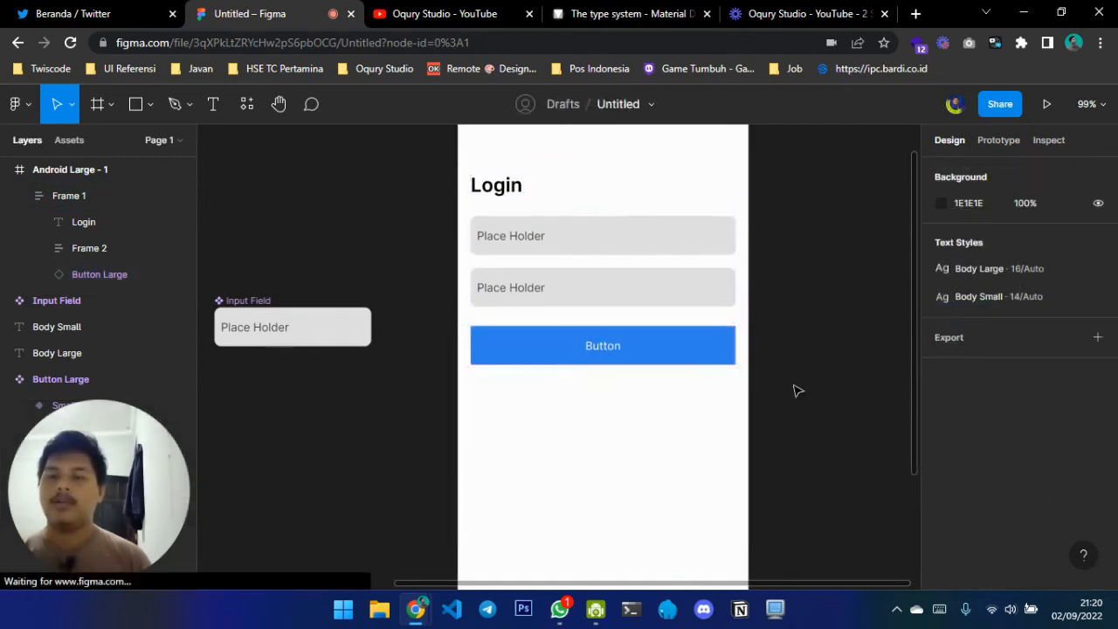
Center the whole login form vertically within the Android Large frame
scroll(794, 390, "down", 3)
left_click(622, 281)
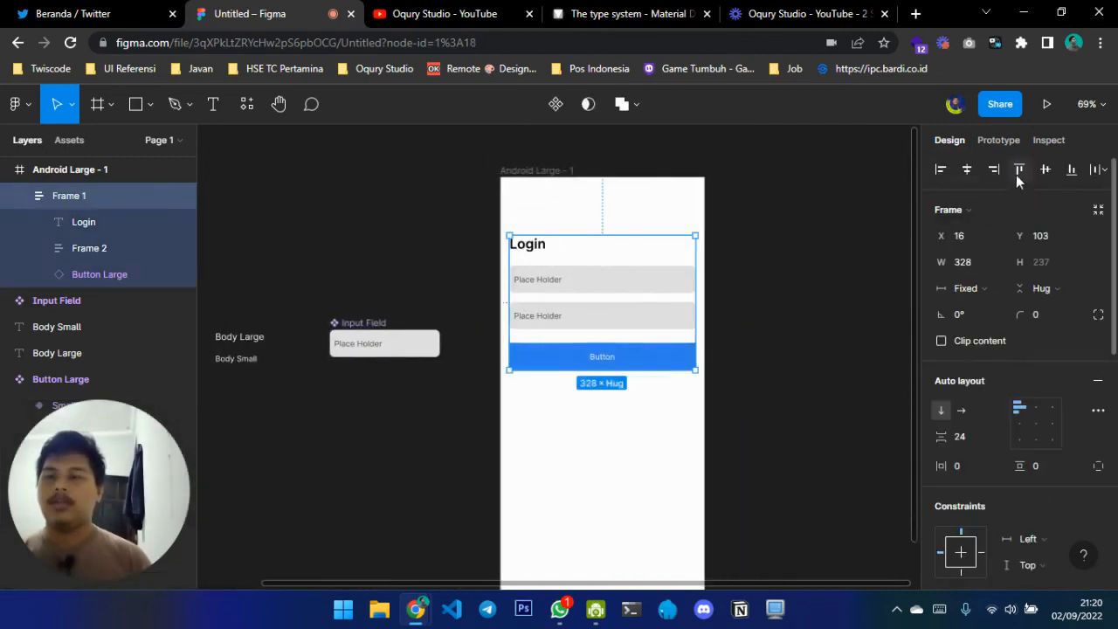
left_click(1046, 171)
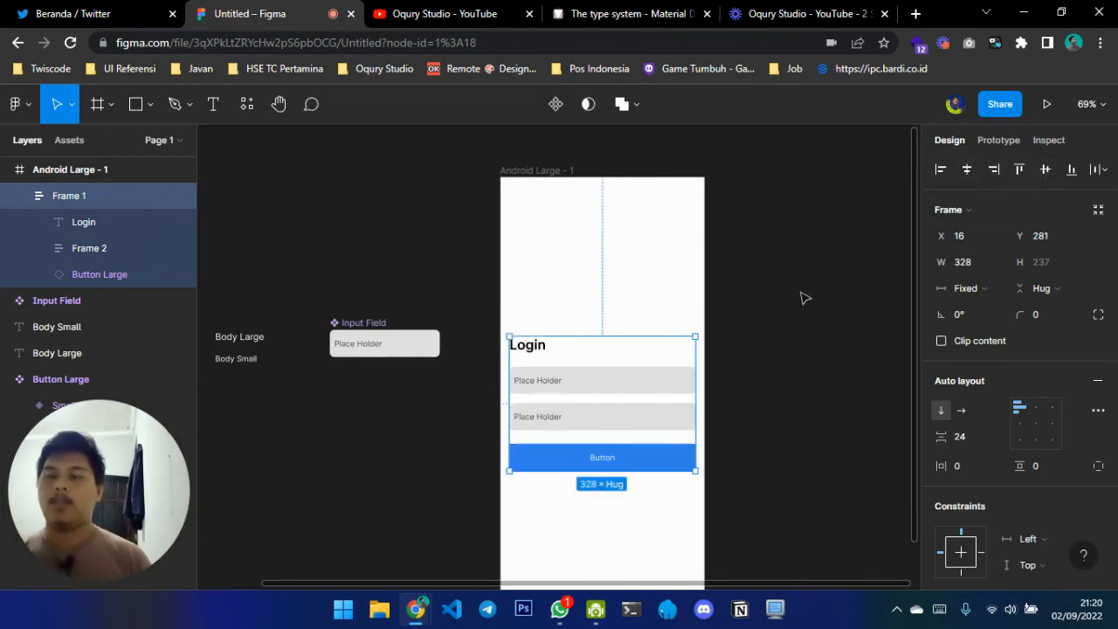
left_click(804, 298)
Present the login screen as a prototype and review its layout in the preview
scroll(805, 298, "down", 2)
scroll(805, 298, "down", 3)
scroll(805, 298, "up", 4)
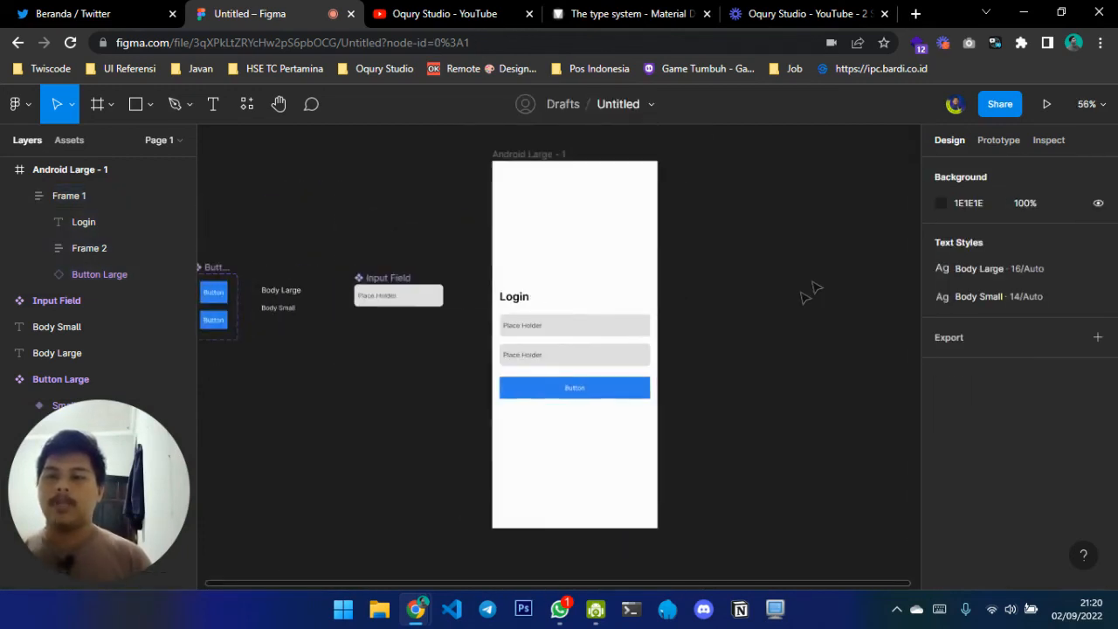
left_click(1046, 106)
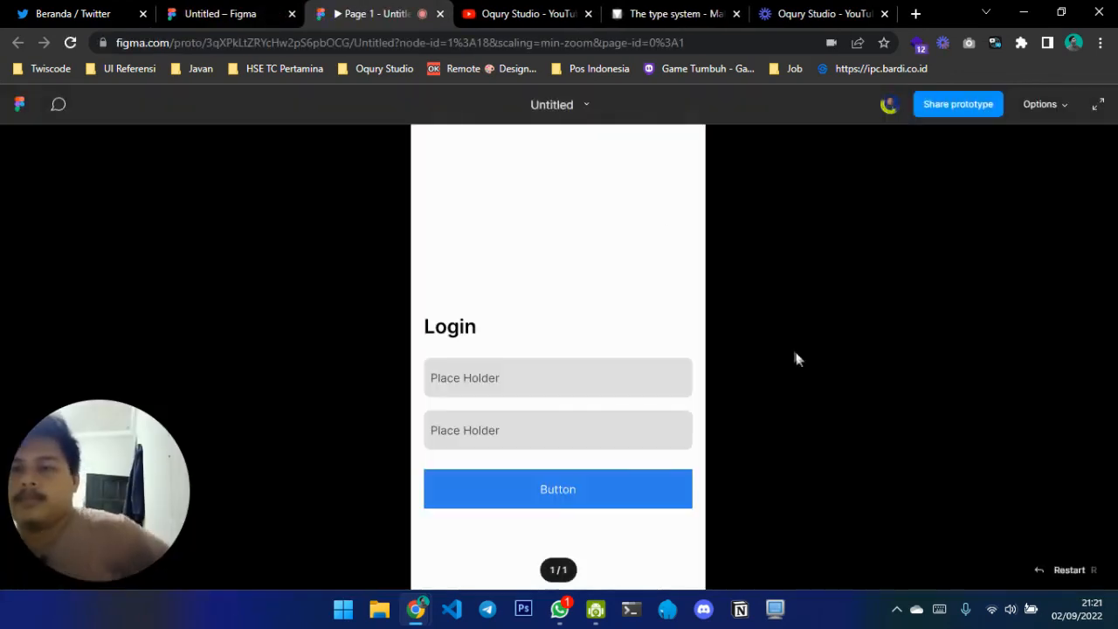
scroll(796, 358, "down", 1)
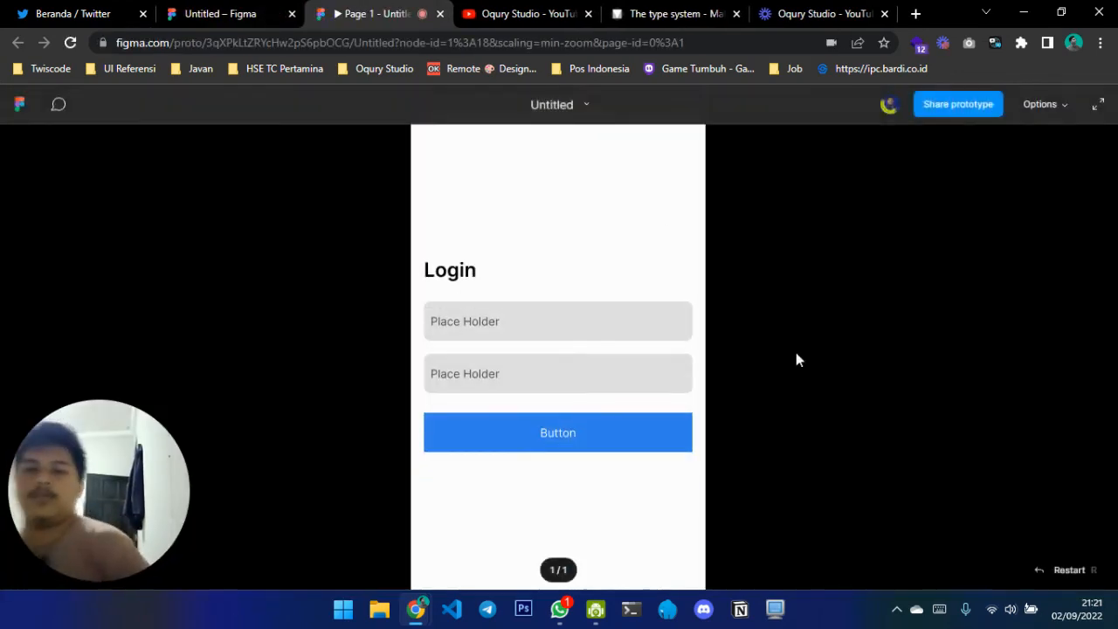